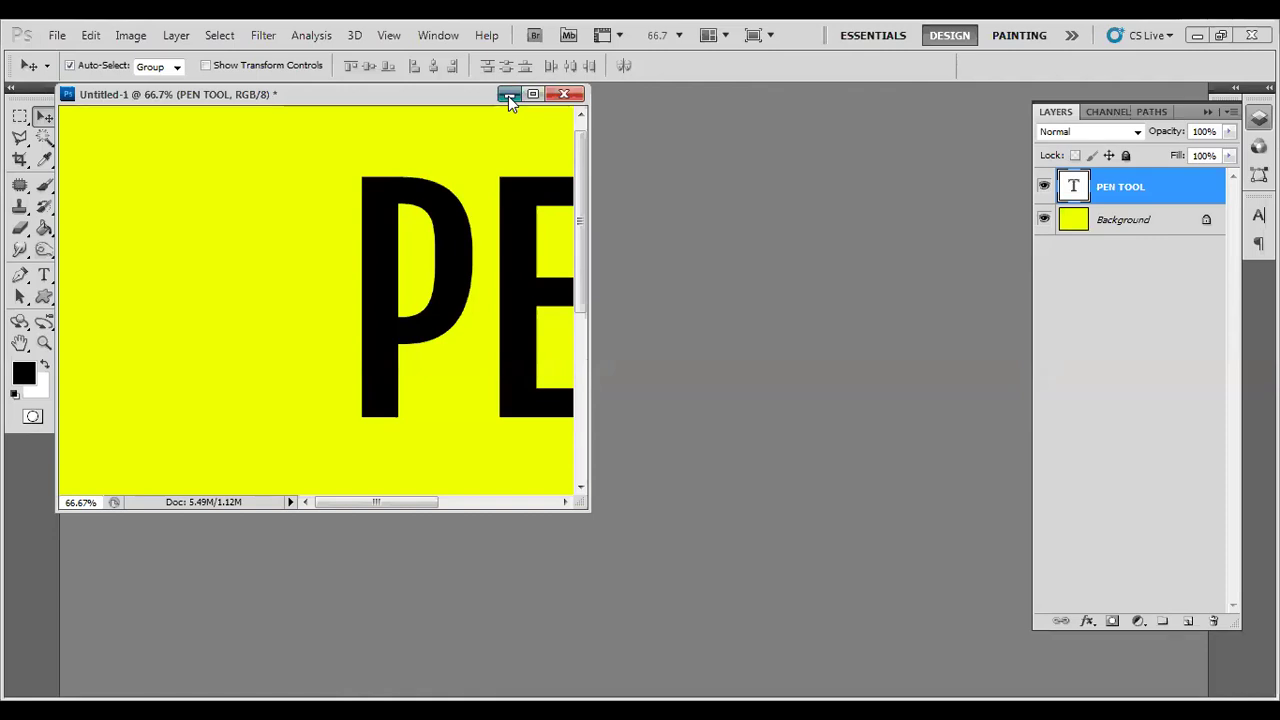
Create a new blank white document, Untitled-2, alongside the PEN TOOL document
key(ctrl+alt+n)
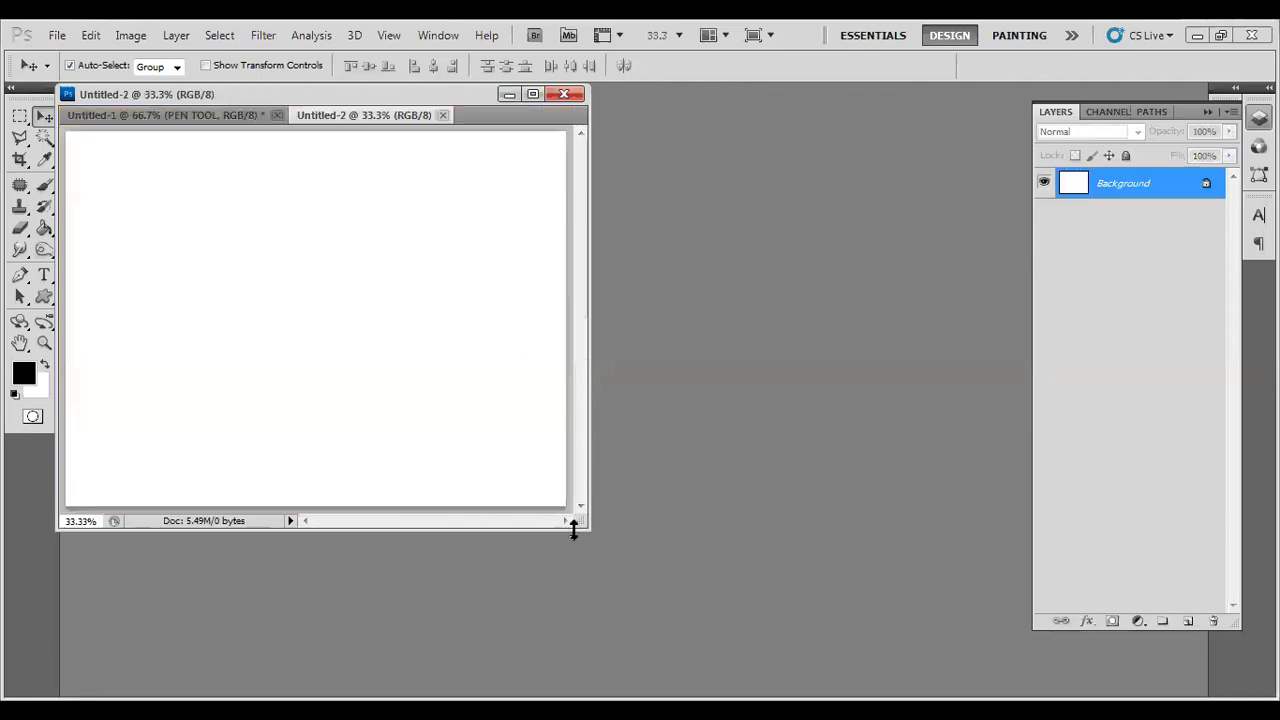
Enlarge the Untitled-2 window and dock it as a tab beside Untitled-1
mouse_move(581, 523)
mouse_down()
mouse_move(1027, 621)
mouse_move(1050, 665)
mouse_up()
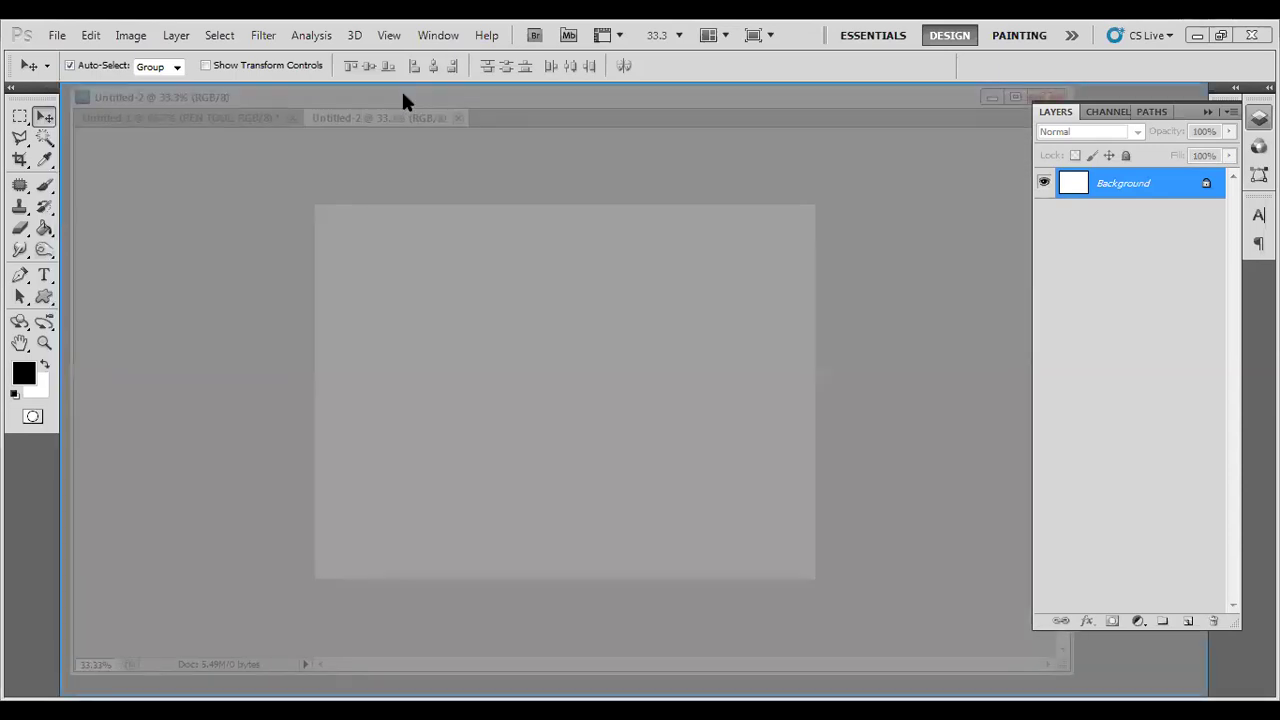
drag(398, 96, 401, 89)
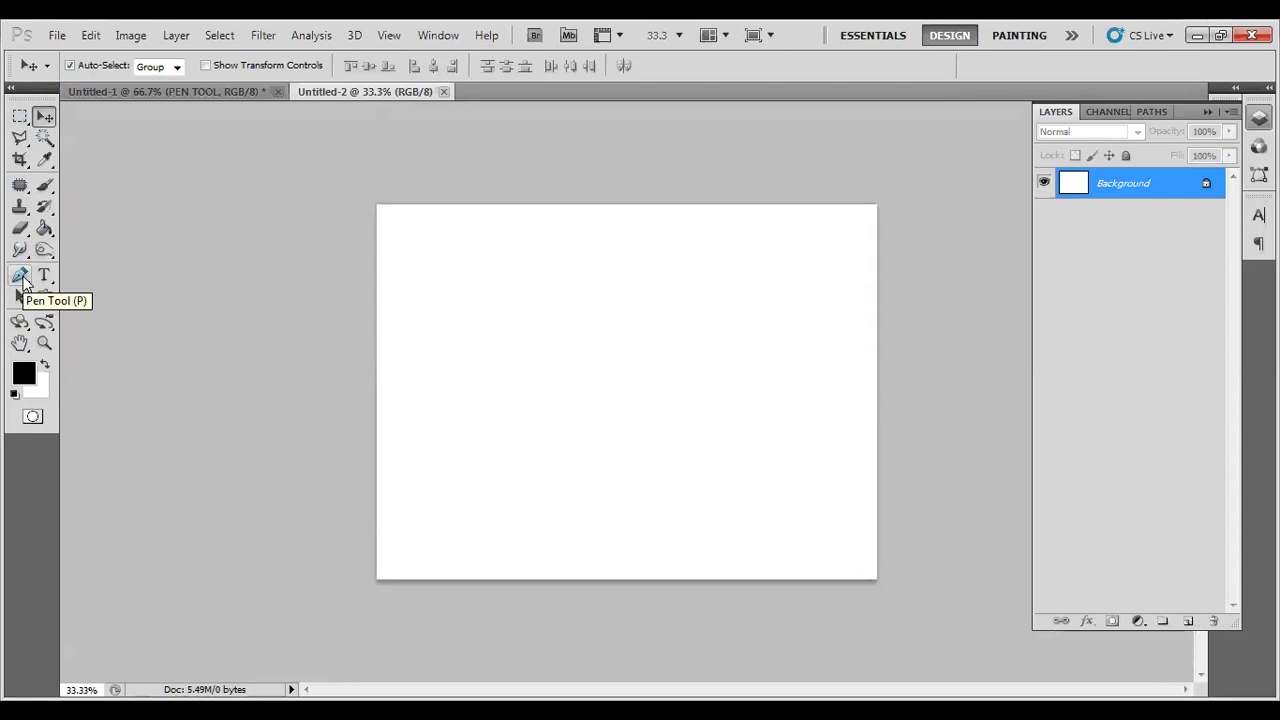
With the Pen Tool, sketch a closed practice triangle path on Untitled-2, then delete it
click(22, 279)
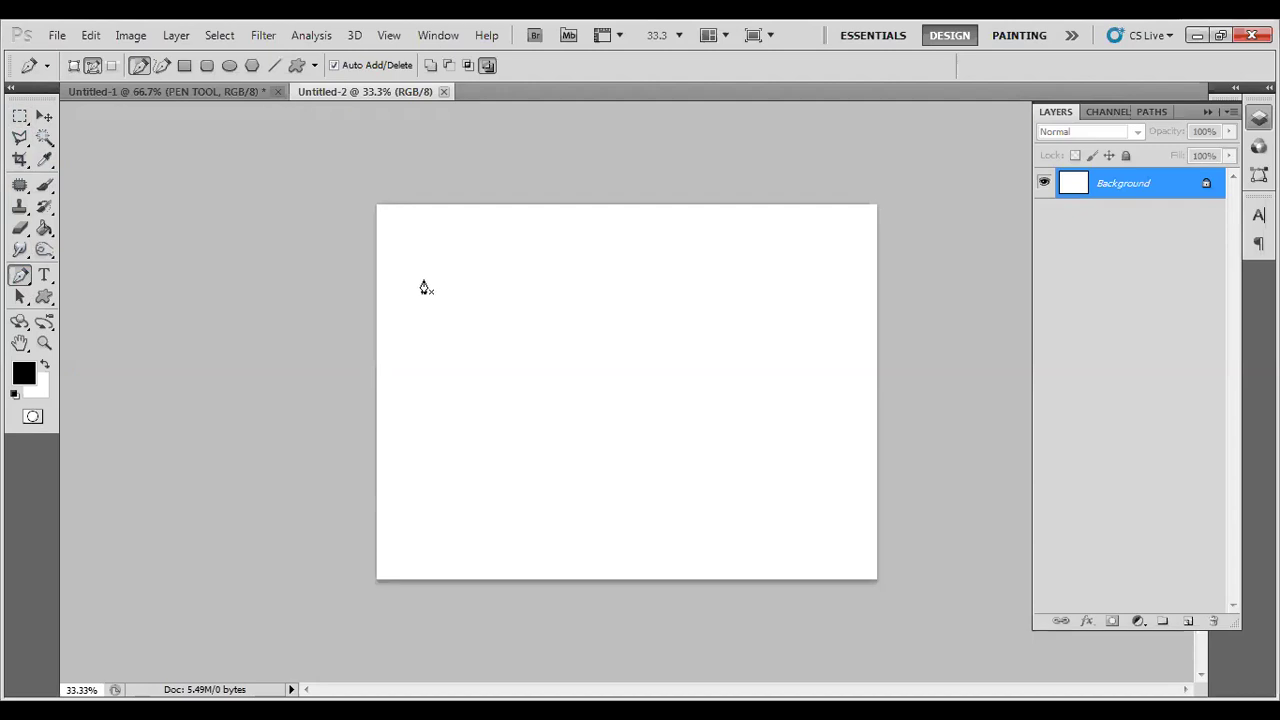
click(359, 286)
click(921, 370)
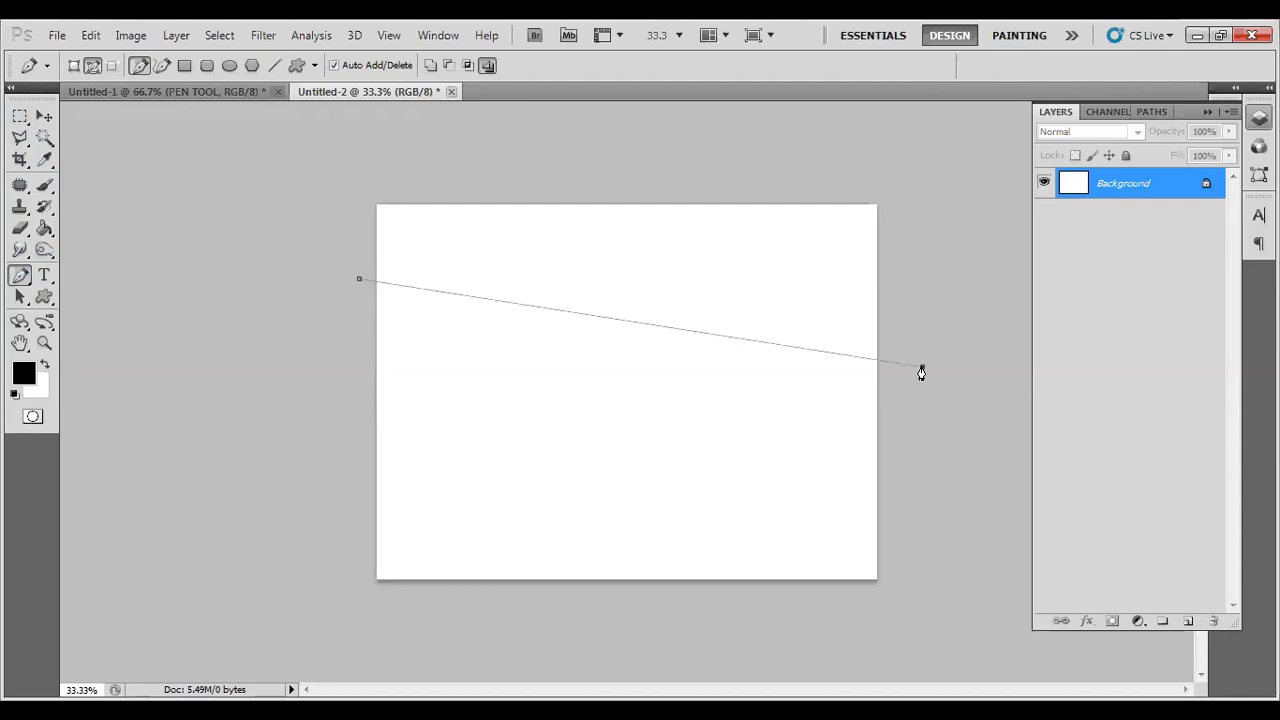
click(352, 503)
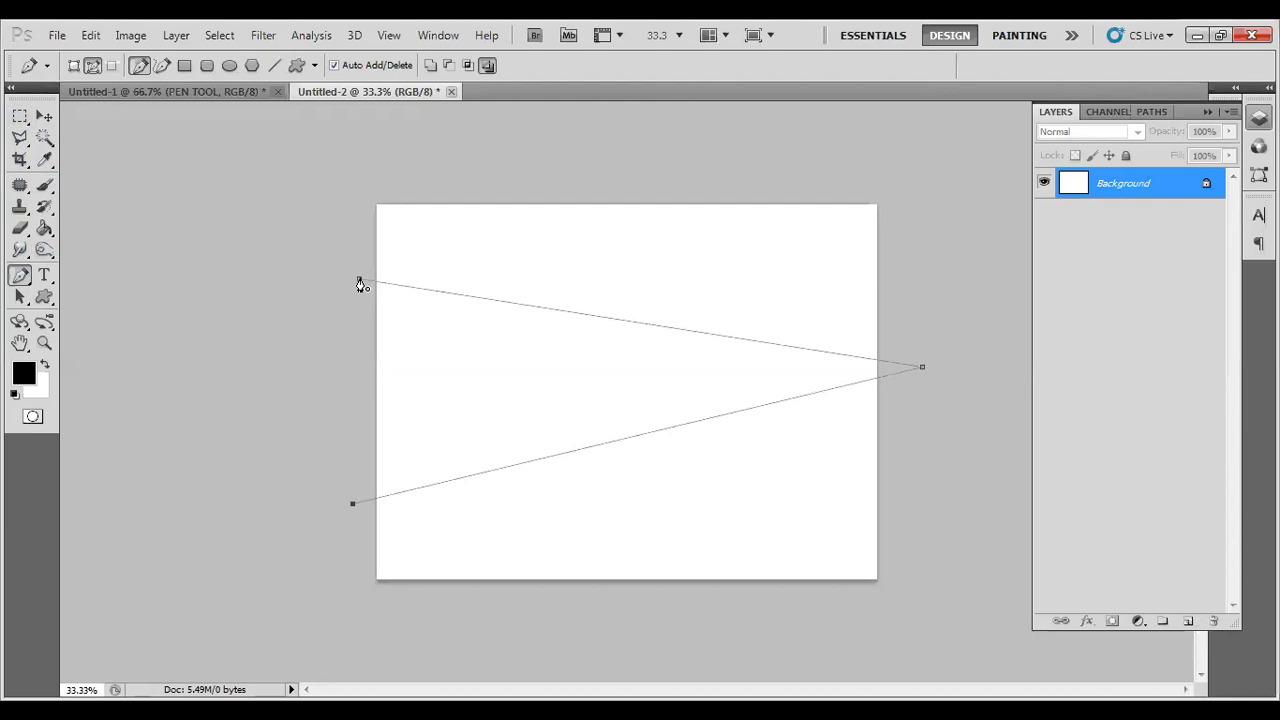
click(359, 282)
key(Escape)
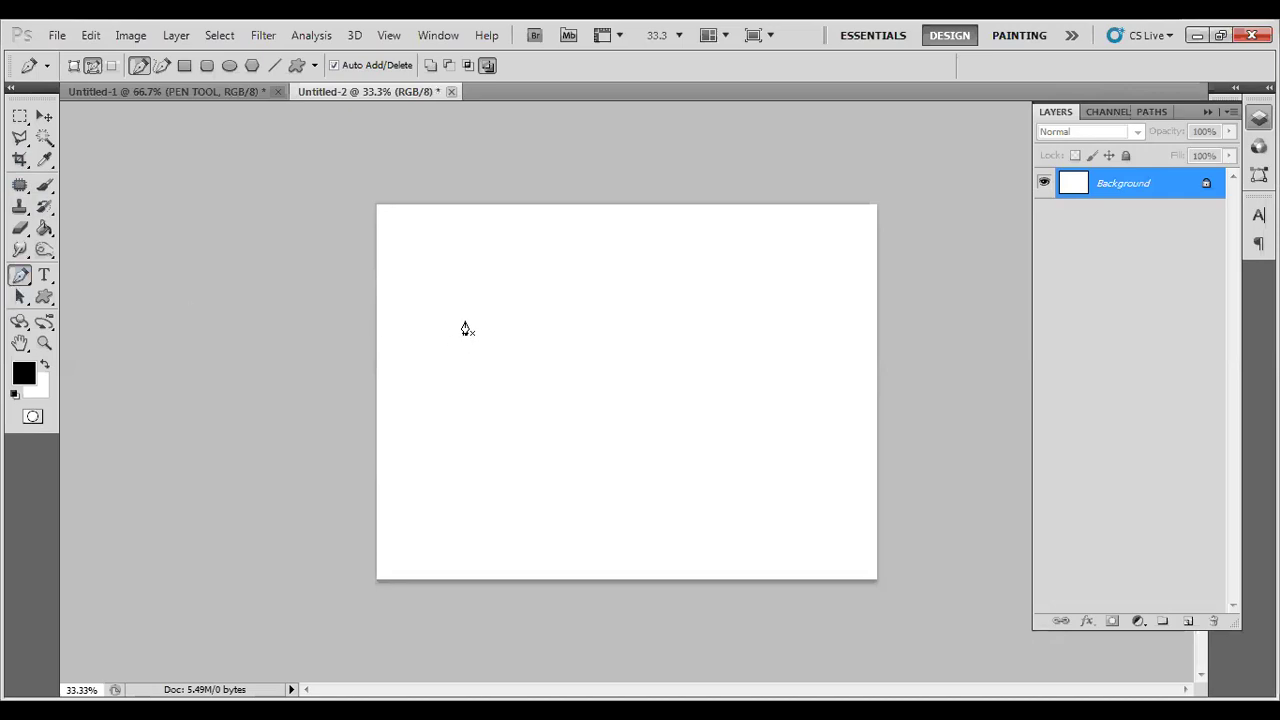
click(360, 338)
click(457, 261)
click(553, 340)
click(642, 257)
click(761, 355)
click(819, 251)
click(908, 340)
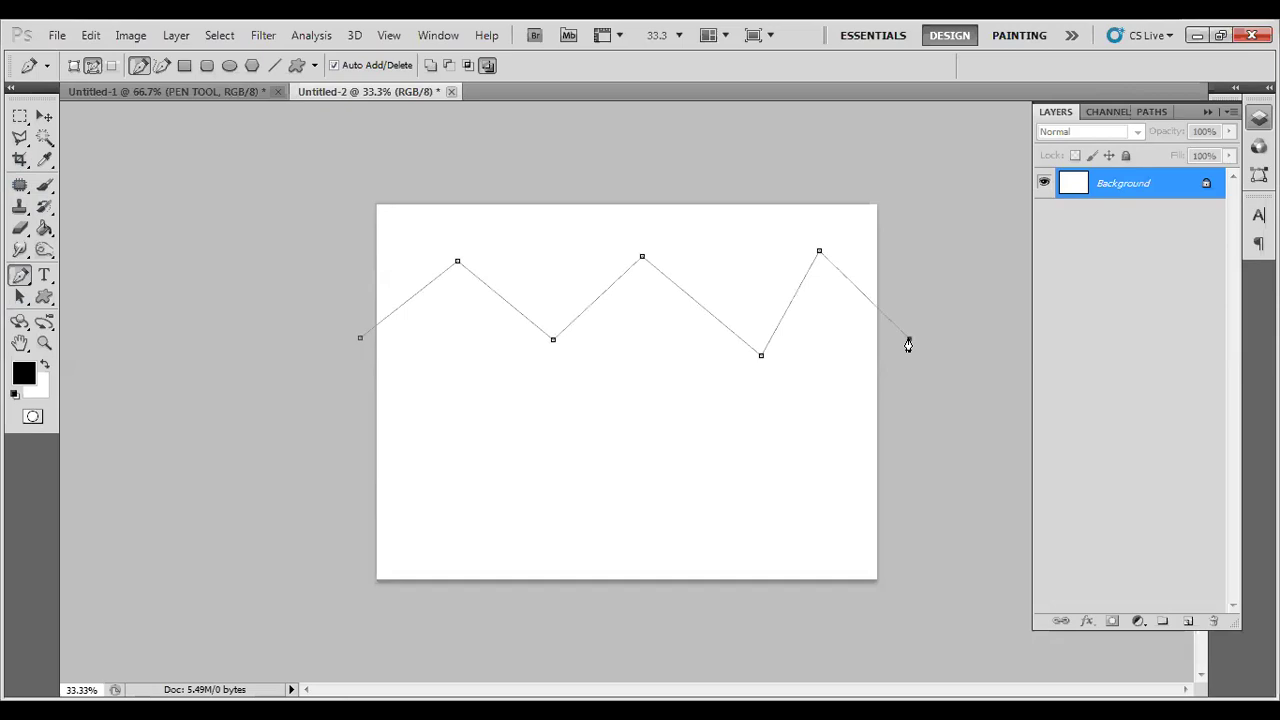
click(913, 392)
click(341, 382)
click(359, 340)
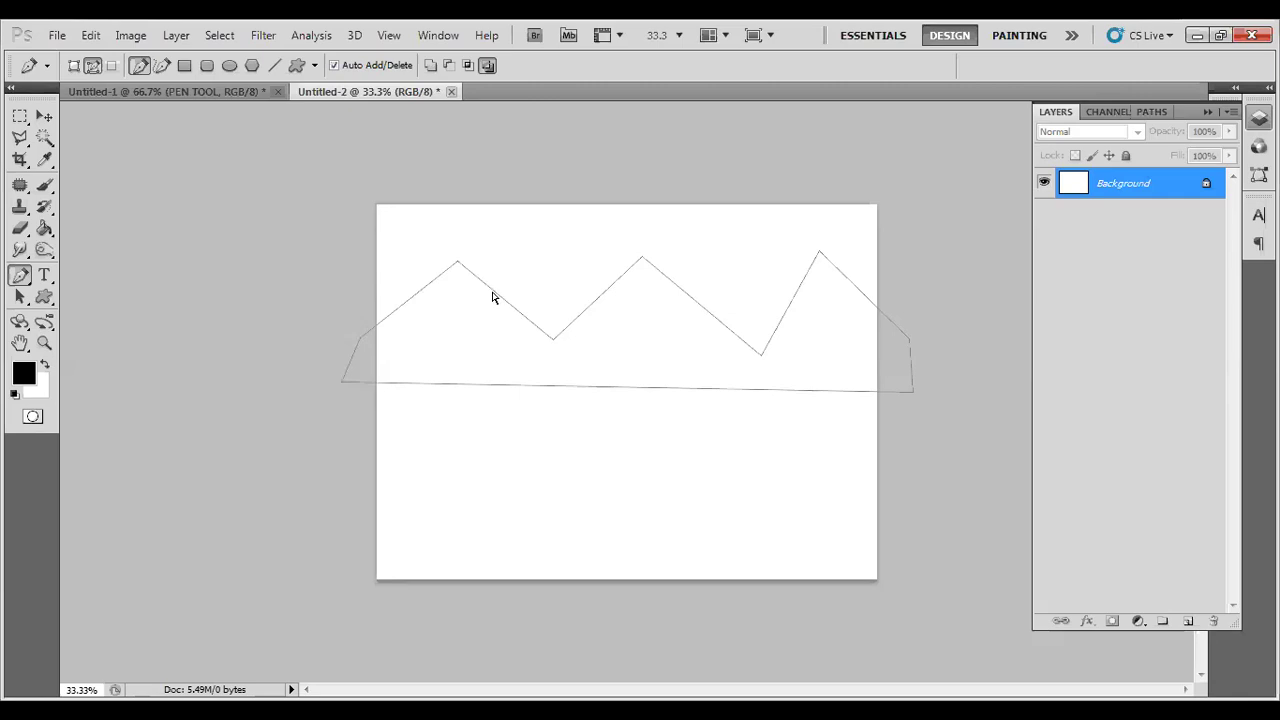
ctrl+click(494, 297)
key(Delete)
key(Delete)
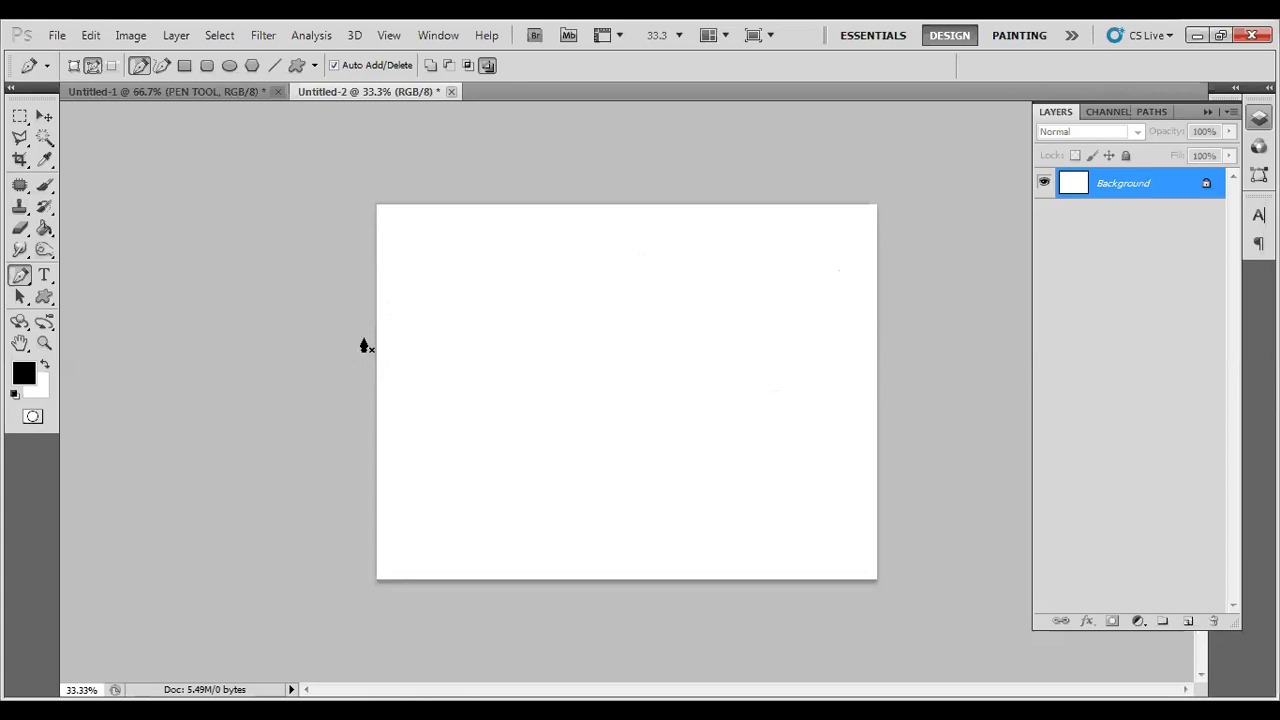
Restore the zigzag Work Path and add a new empty Path 1 in the Paths panel
key(ctrl+alt+z)
key(ctrl+alt+z)
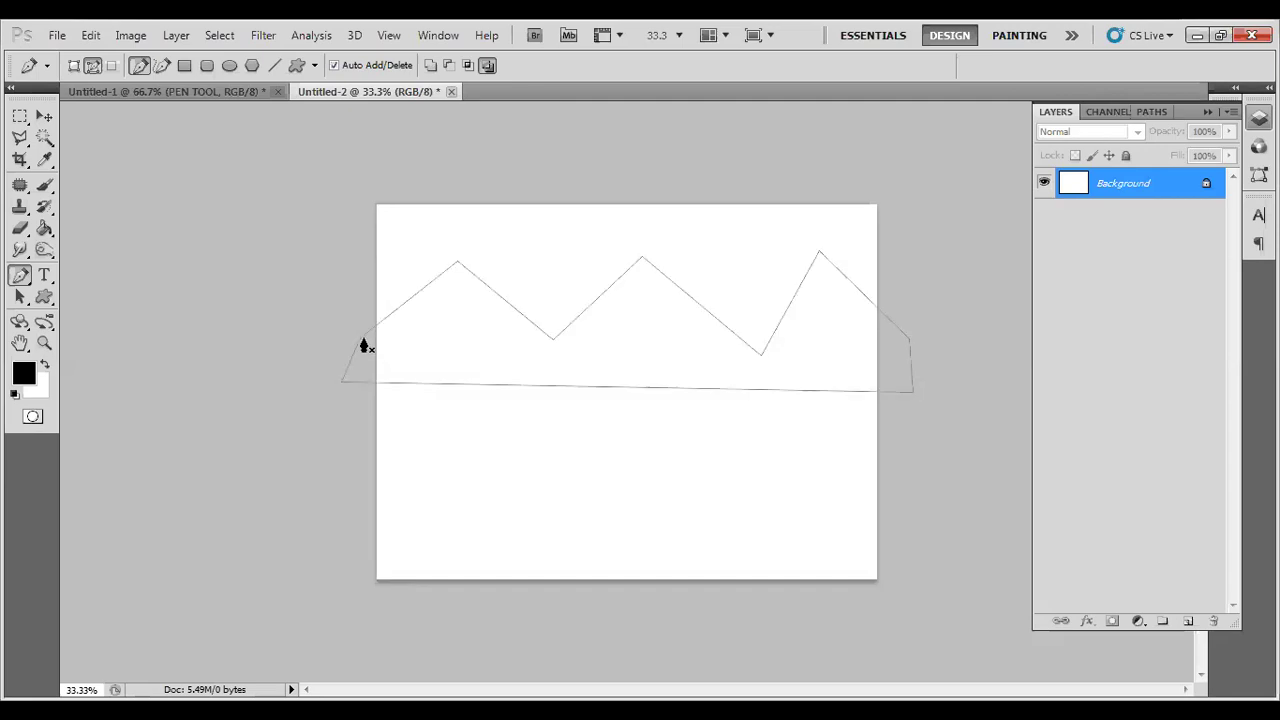
ctrl+click(370, 332)
click(1150, 112)
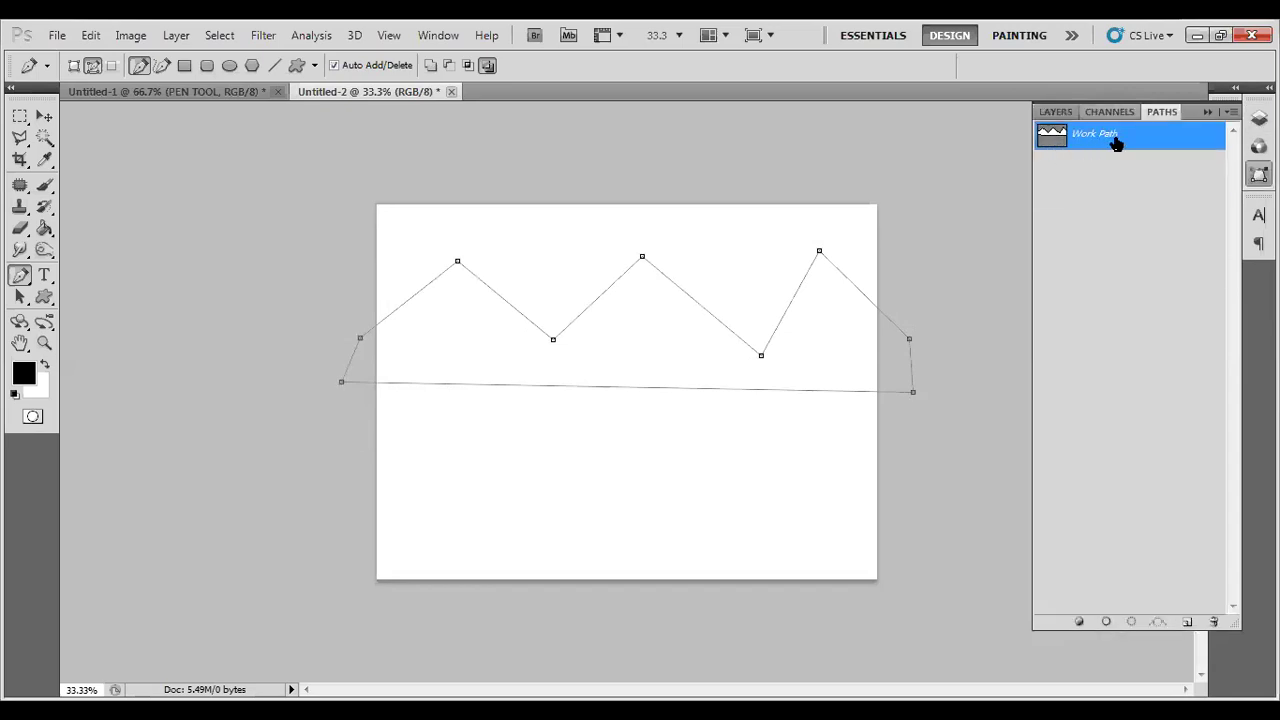
click(1186, 623)
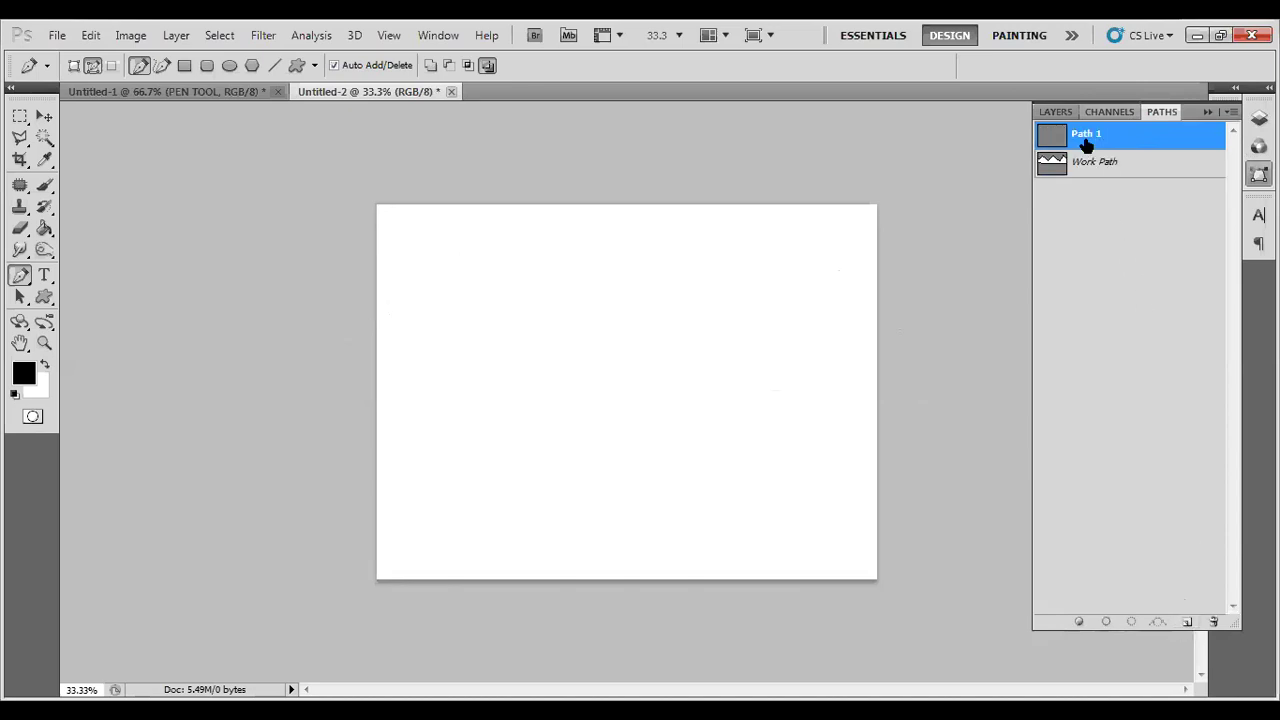
click(1056, 170)
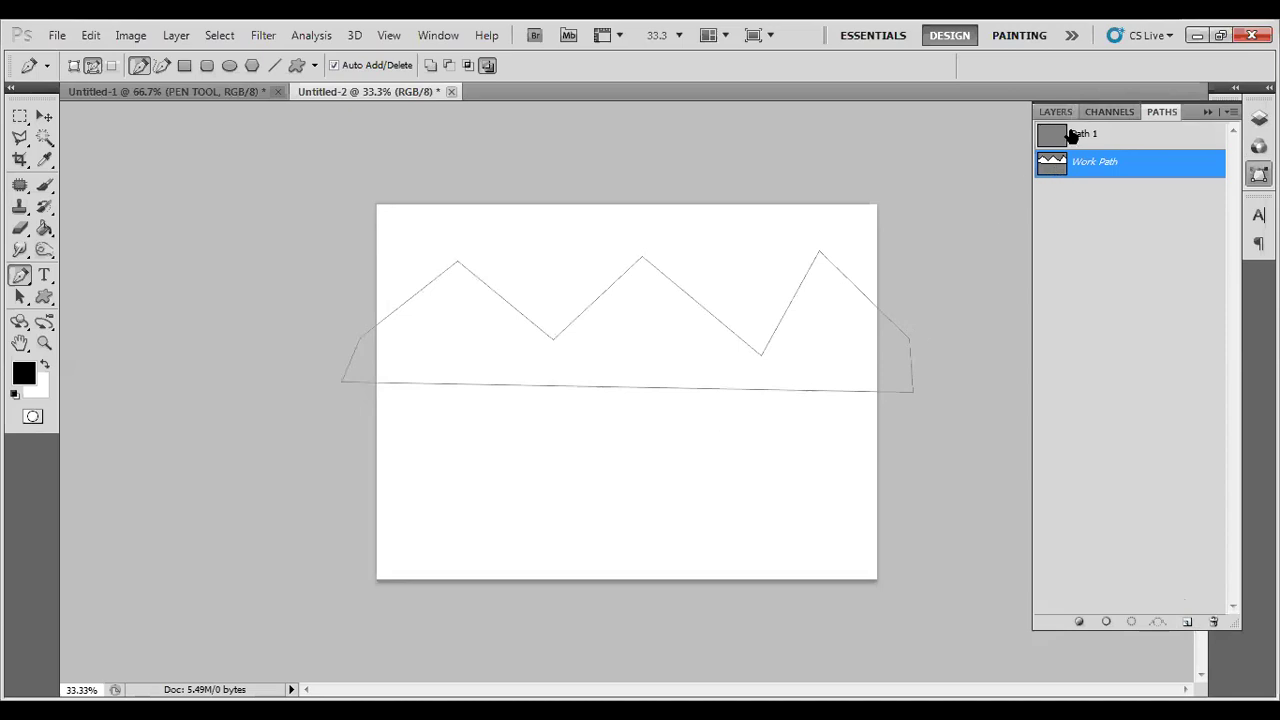
click(1082, 135)
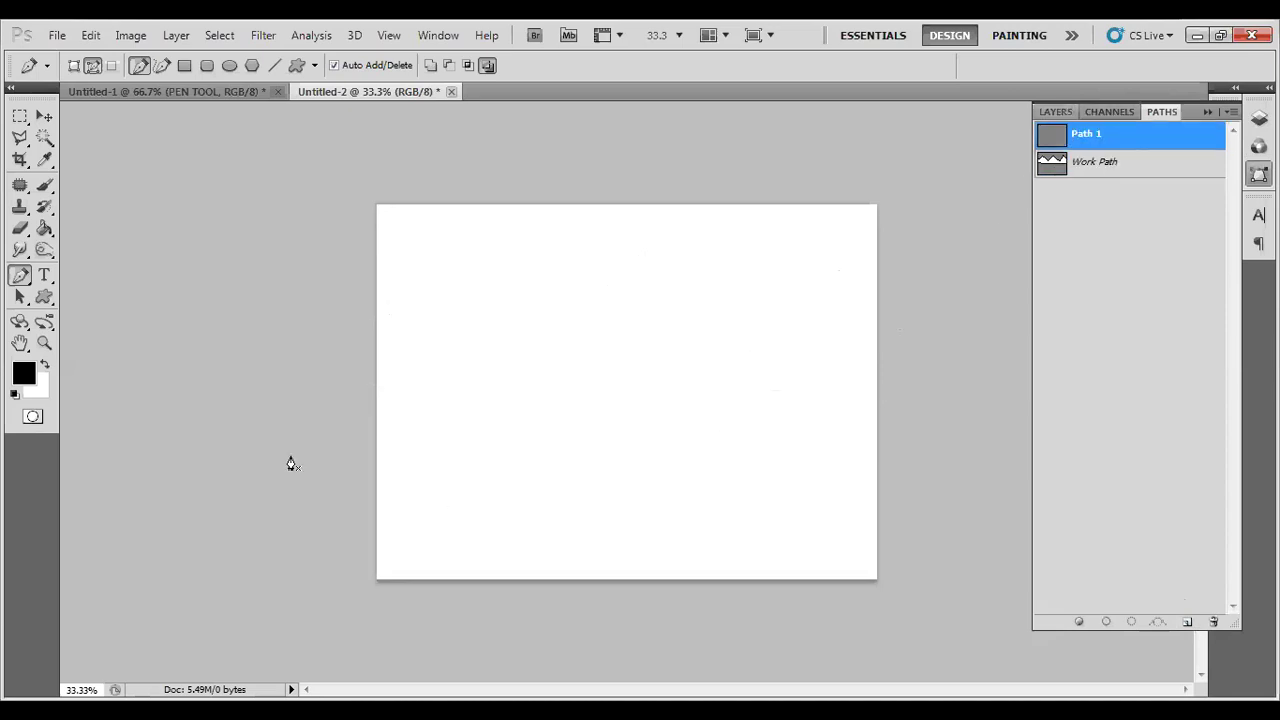
Draw a test zigzag path in Path 1, then delete it
click(349, 473)
click(478, 400)
click(579, 465)
click(613, 382)
click(647, 467)
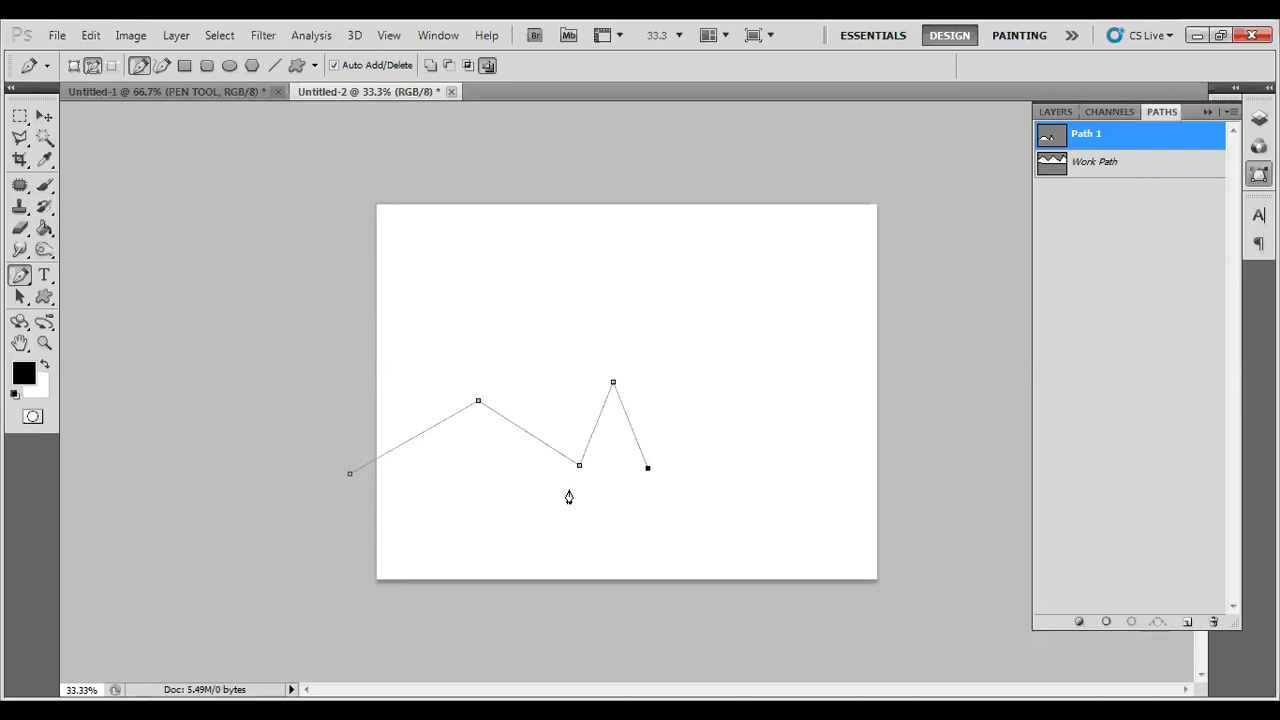
key(Delete)
key(Delete)
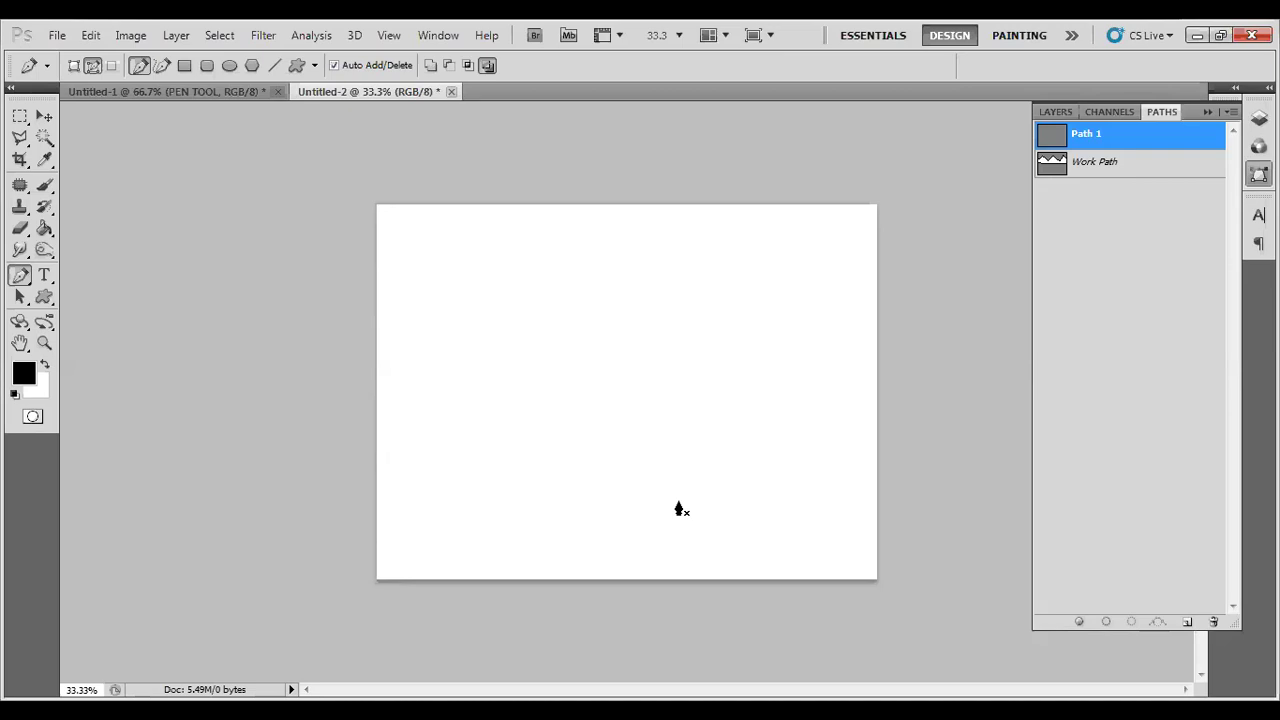
Reactivate the zigzag Work Path to show its anchors and select the right-hand peak
click(1097, 166)
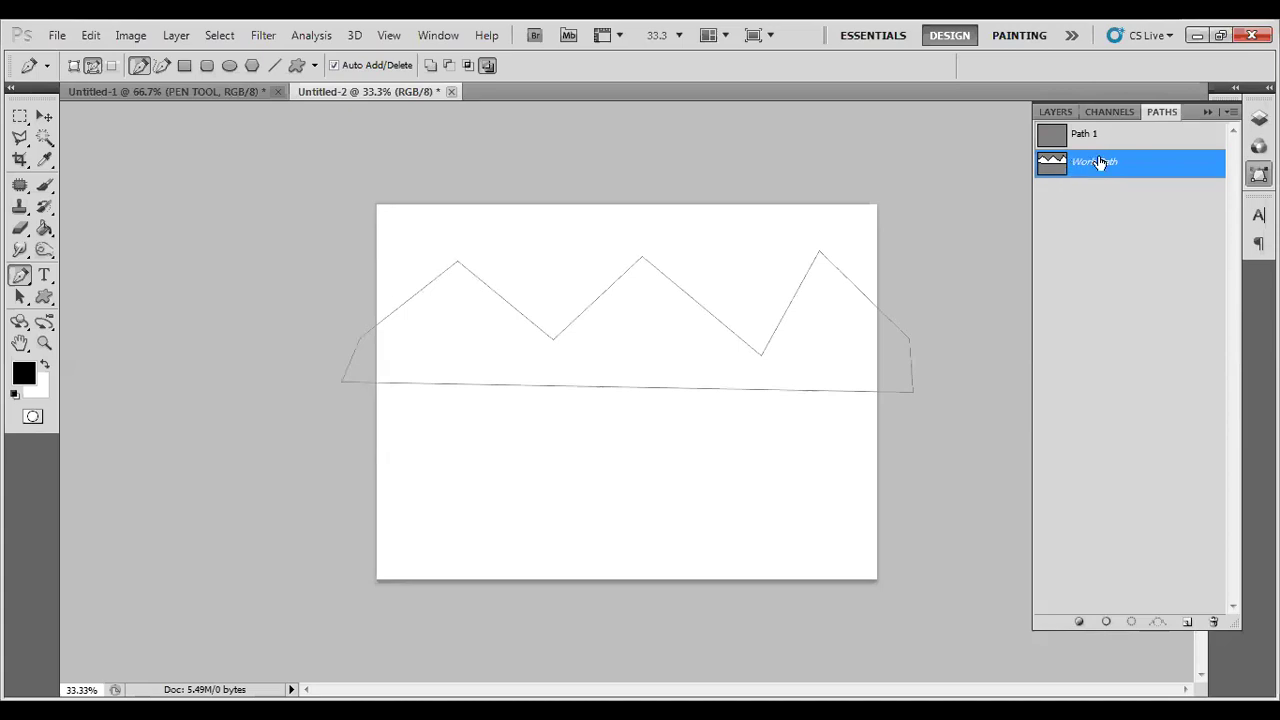
ctrl+click(910, 373)
click(819, 252)
Reshape the closed path, moving its lower corner anchors above the canvas so the top edge runs level
drag(760, 356, 737, 346)
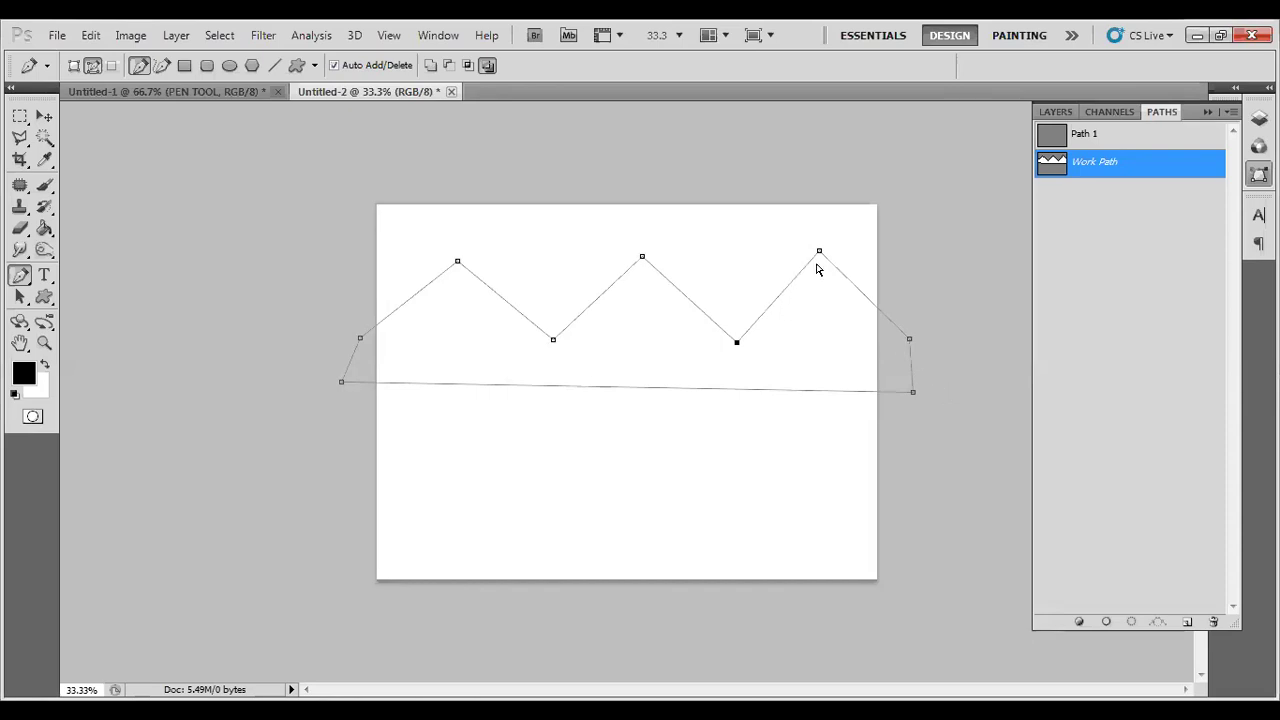
drag(819, 253, 824, 258)
ctrl+click(360, 339)
drag(360, 340, 367, 345)
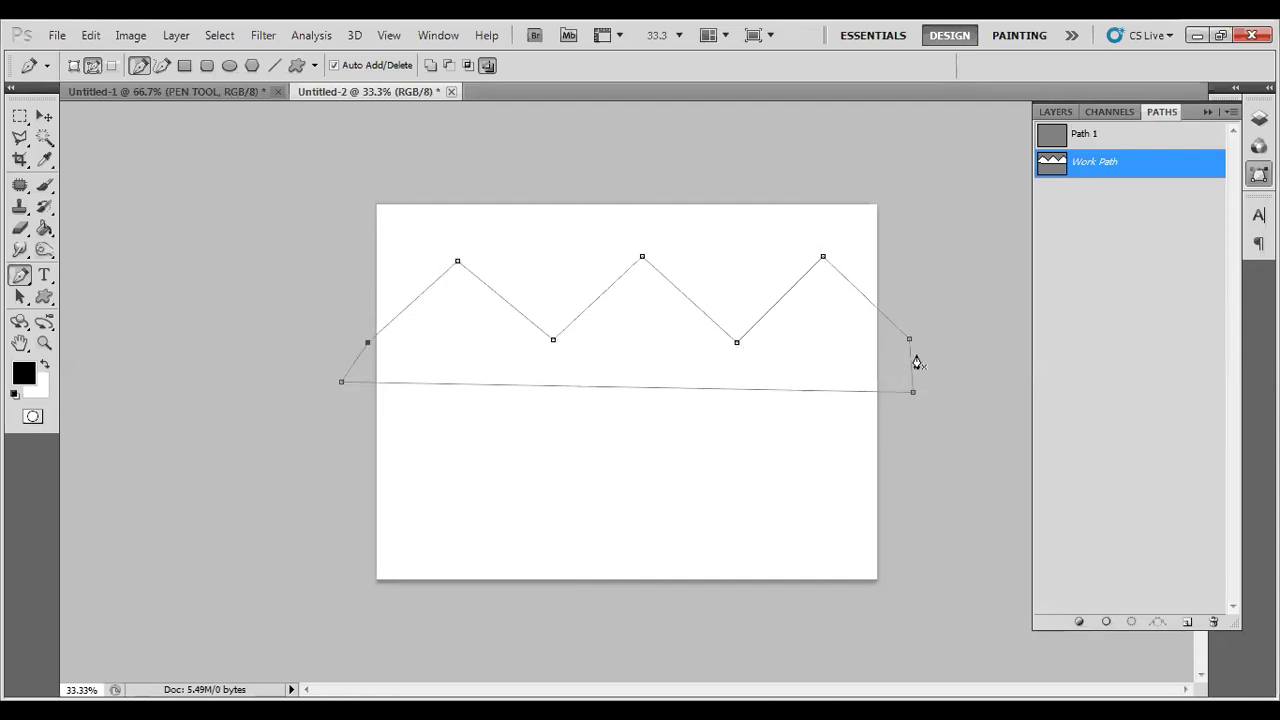
drag(914, 392, 893, 177)
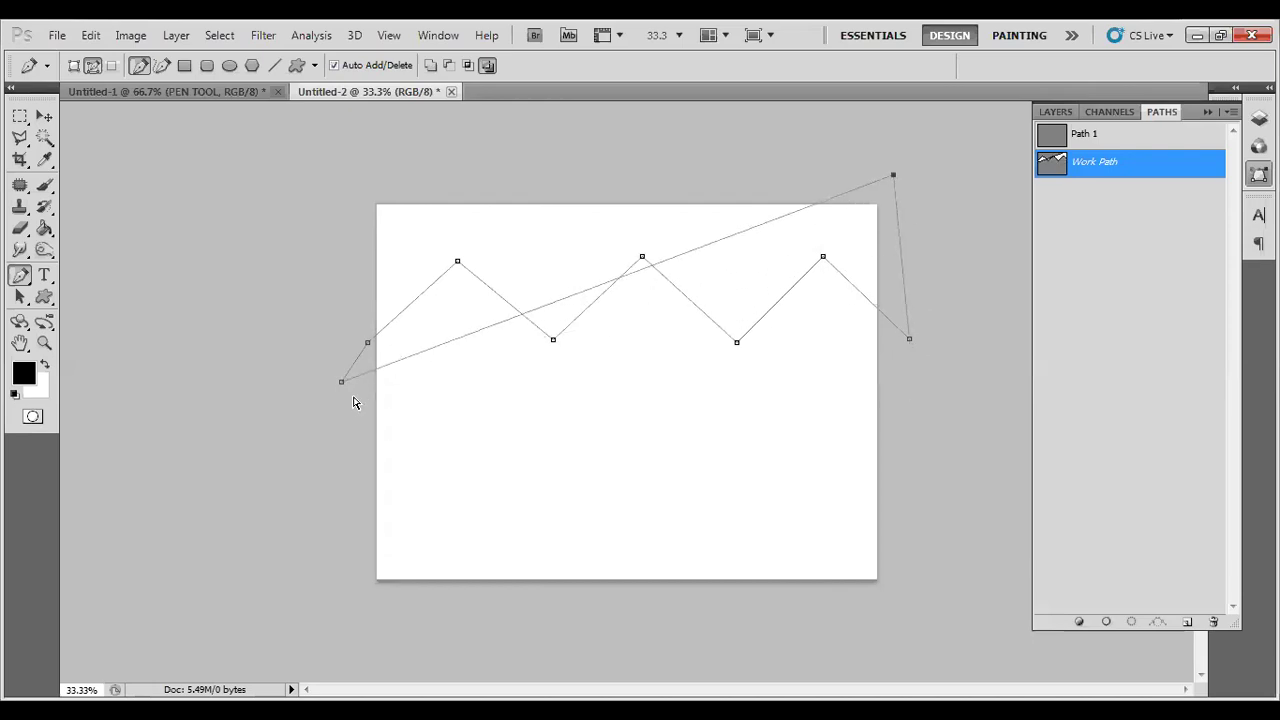
mouse_move(341, 381)
mouse_down()
mouse_move(334, 309)
mouse_move(372, 183)
mouse_up()
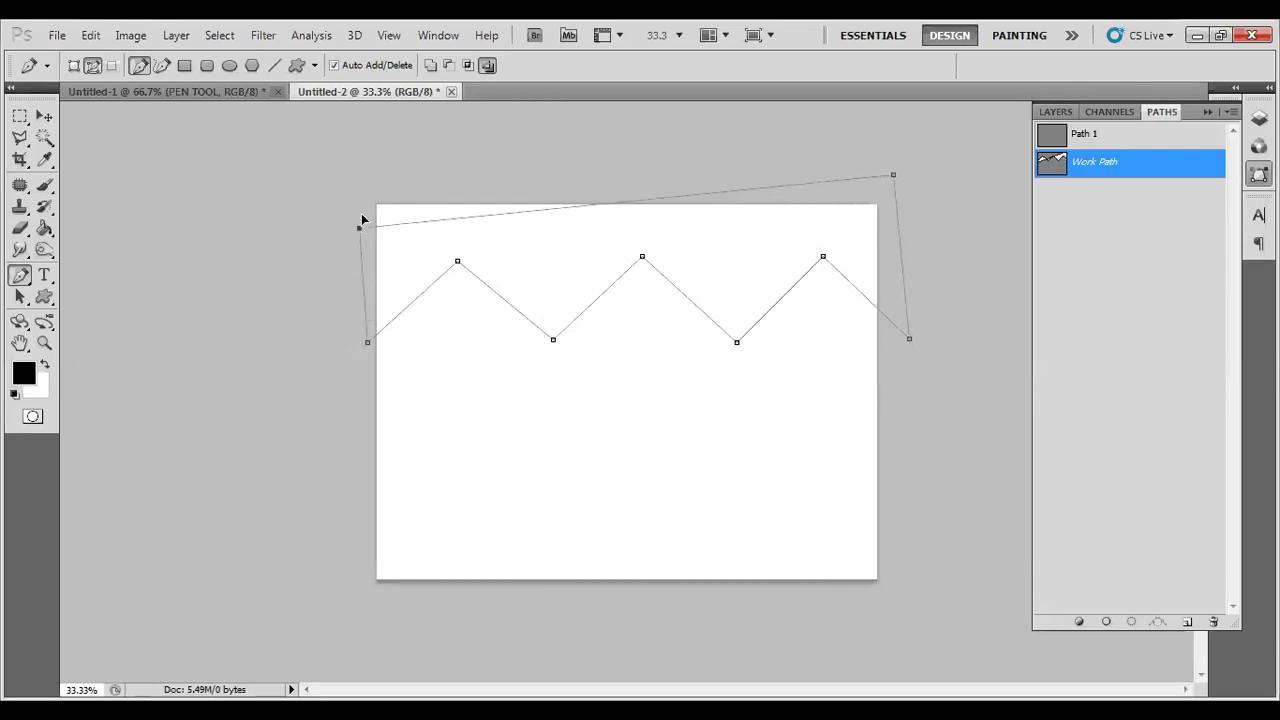
click(372, 182)
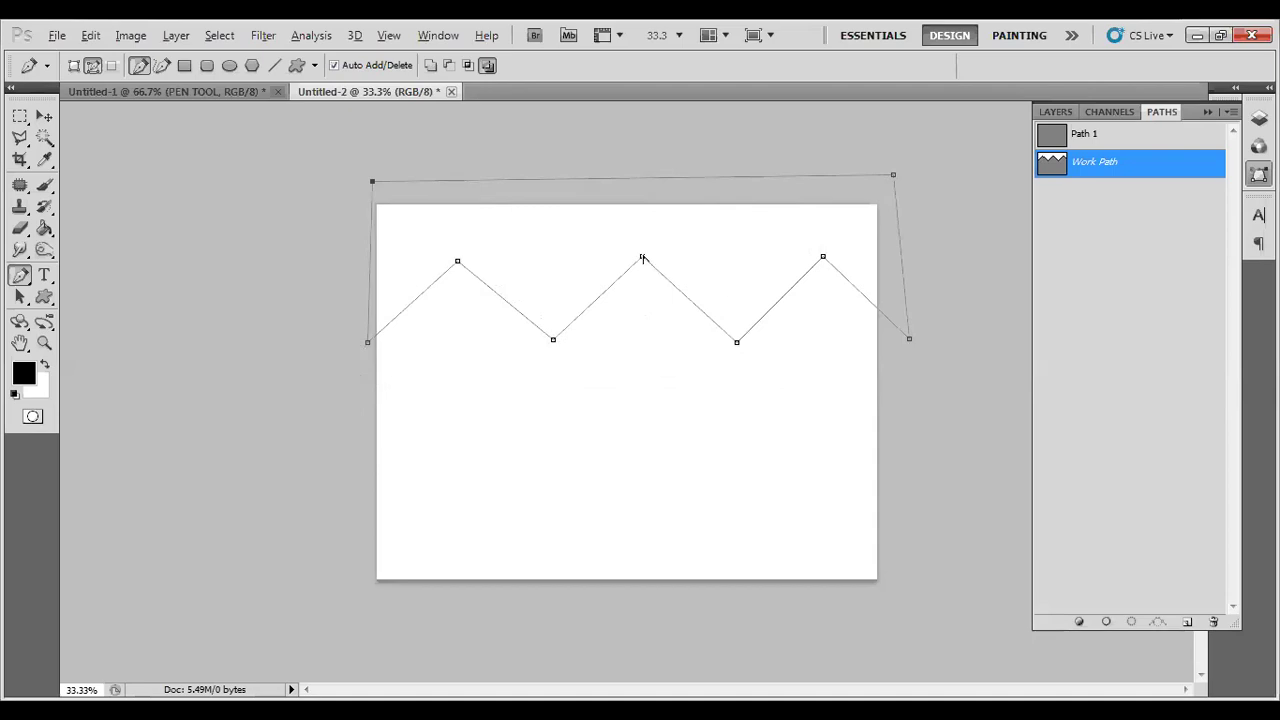
Convert the middle peak, first valley and first peak into smooth curves with horizontal handles
drag(642, 258, 697, 259)
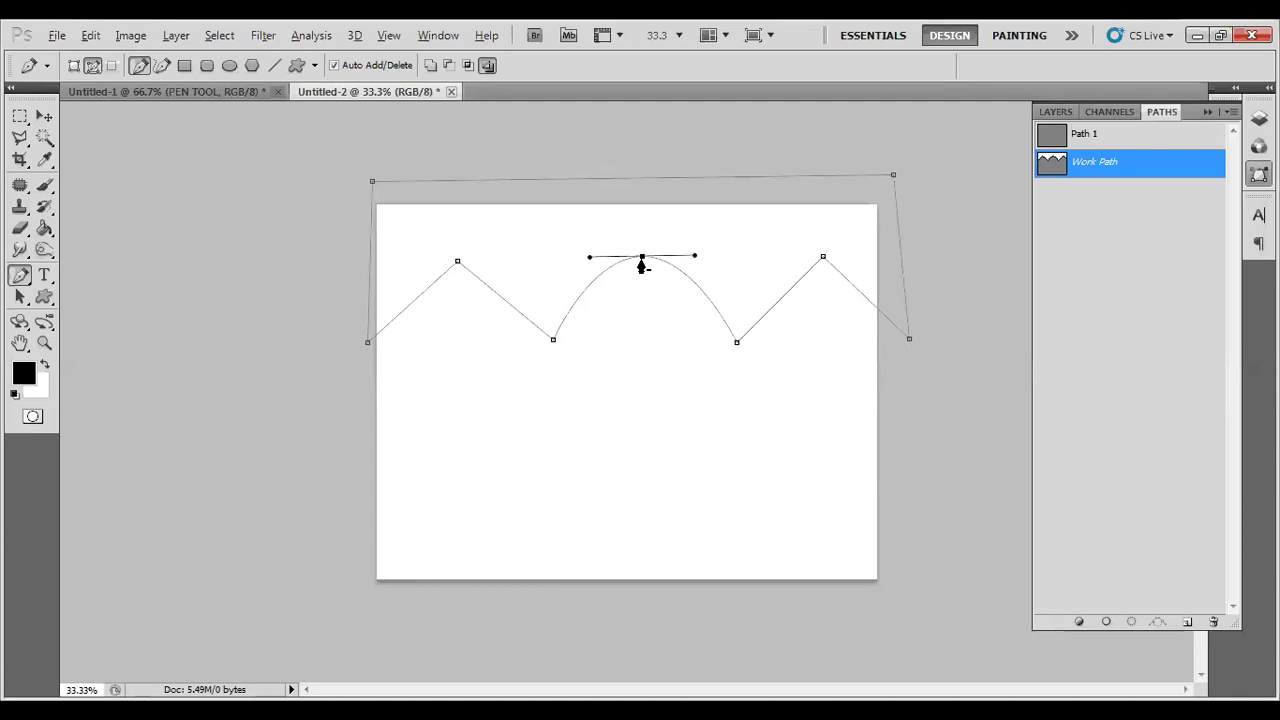
ctrl+click(553, 342)
drag(553, 342, 603, 344)
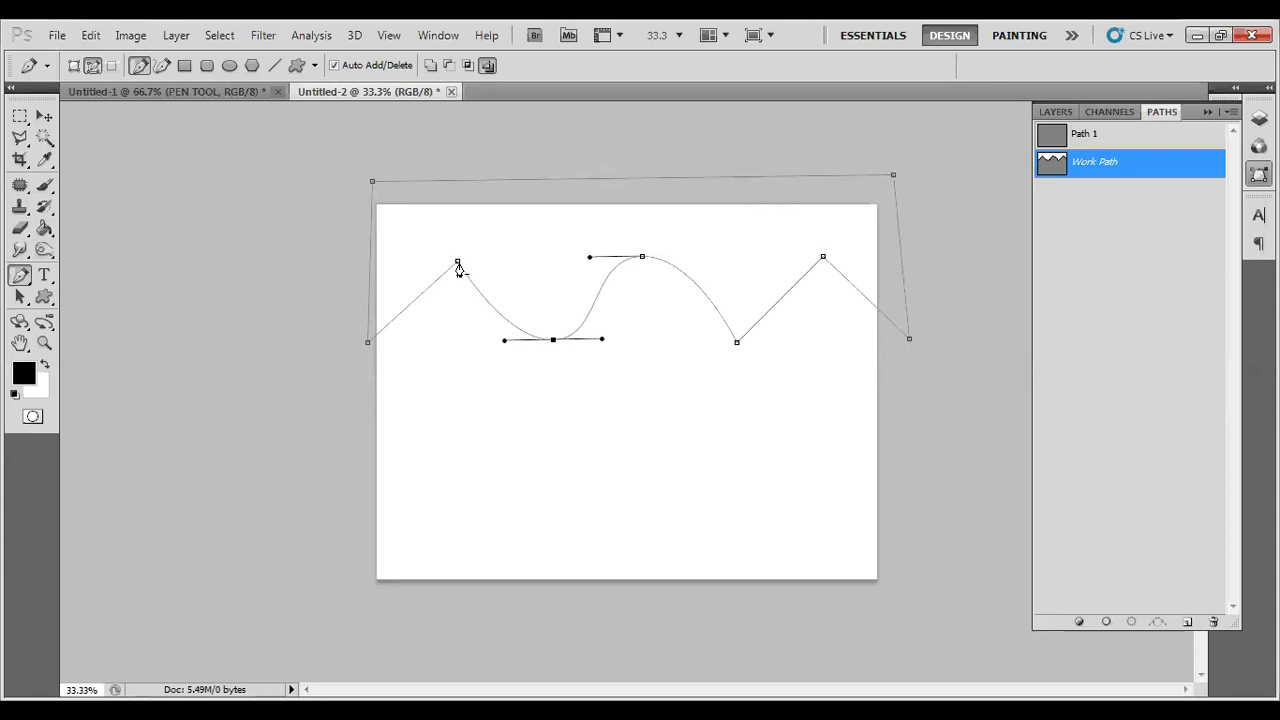
ctrl+click(458, 263)
drag(458, 262, 518, 262)
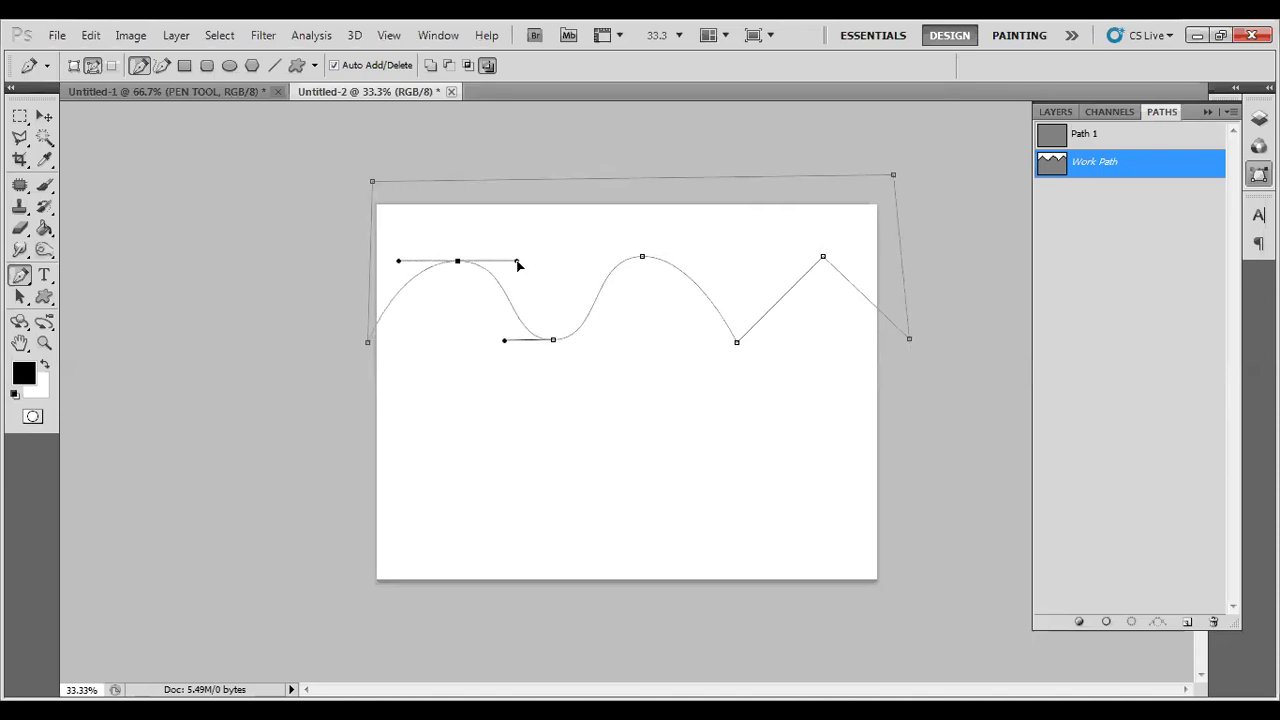
drag(518, 263, 525, 265)
Smooth the second valley anchor and level its direction handles horizontally
ctrl+click(737, 343)
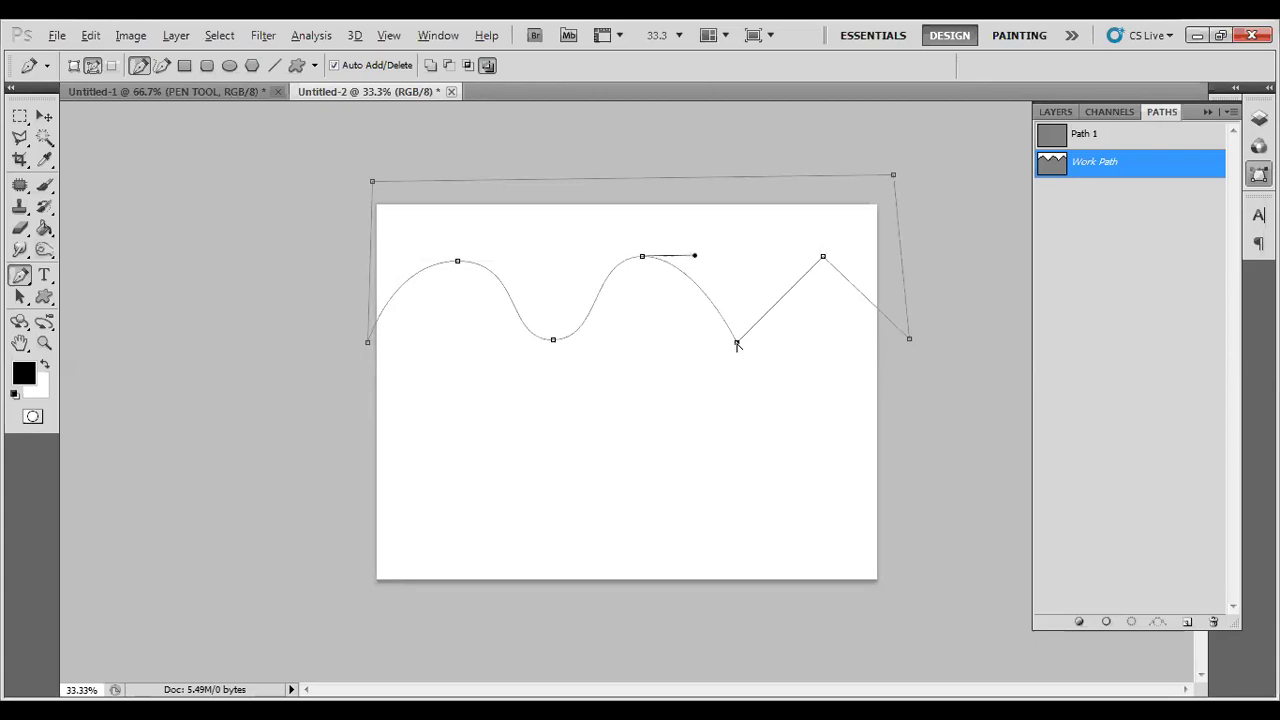
ctrl+click(737, 343)
mouse_move(737, 344)
mouse_down()
mouse_move(785, 345)
mouse_move(800, 383)
mouse_up()
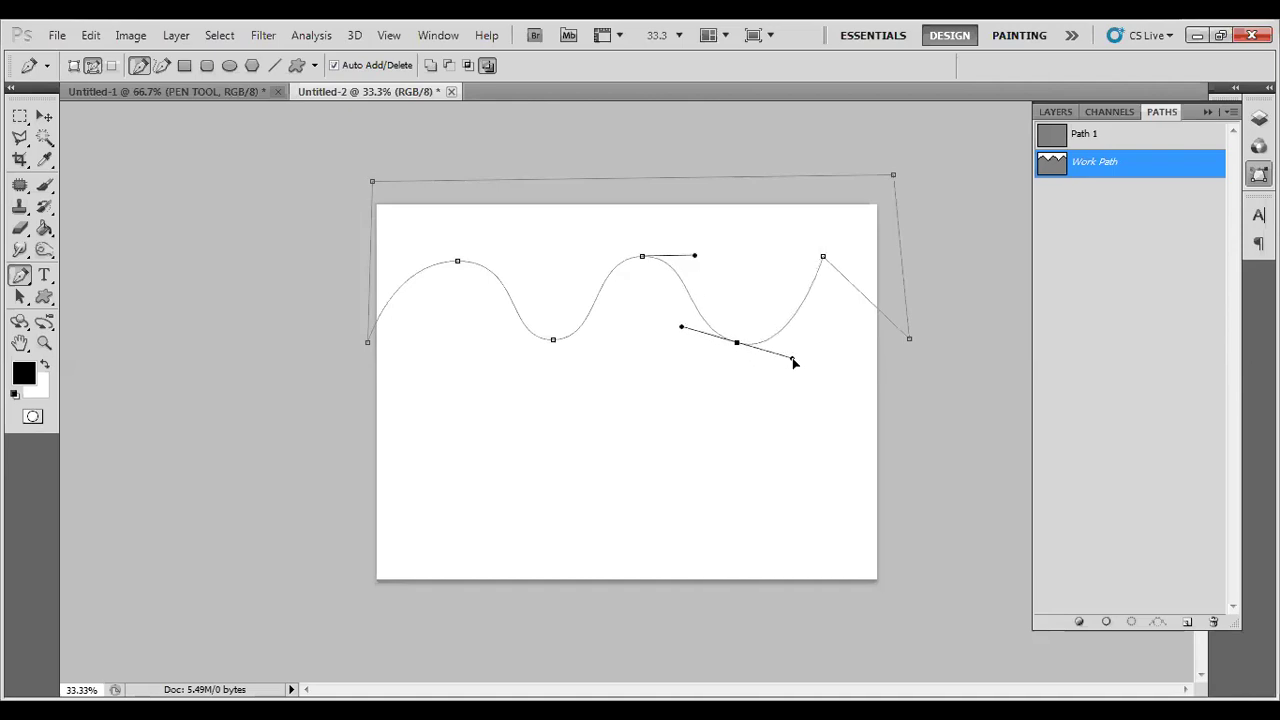
mouse_move(800, 383)
mouse_down()
mouse_move(803, 338)
mouse_move(811, 345)
mouse_move(786, 365)
mouse_up()
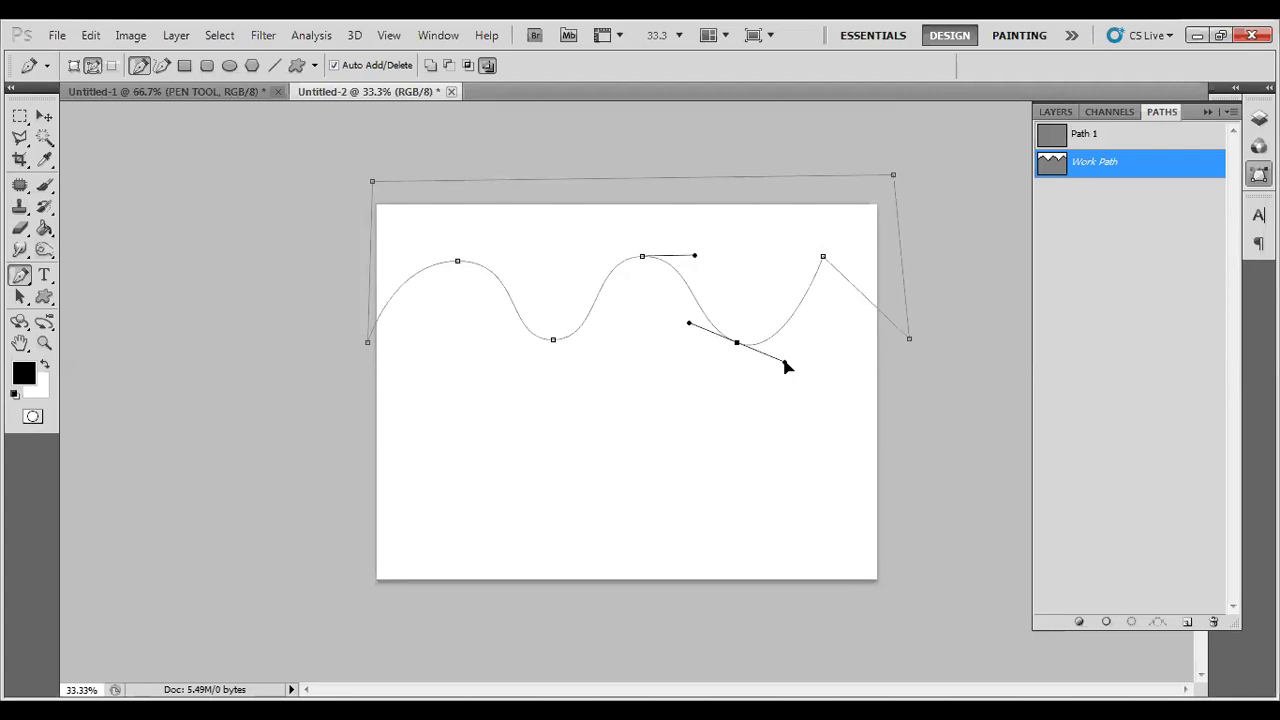
mouse_move(786, 366)
mouse_down()
mouse_move(783, 344)
mouse_move(796, 332)
mouse_move(781, 349)
mouse_move(806, 343)
mouse_up()
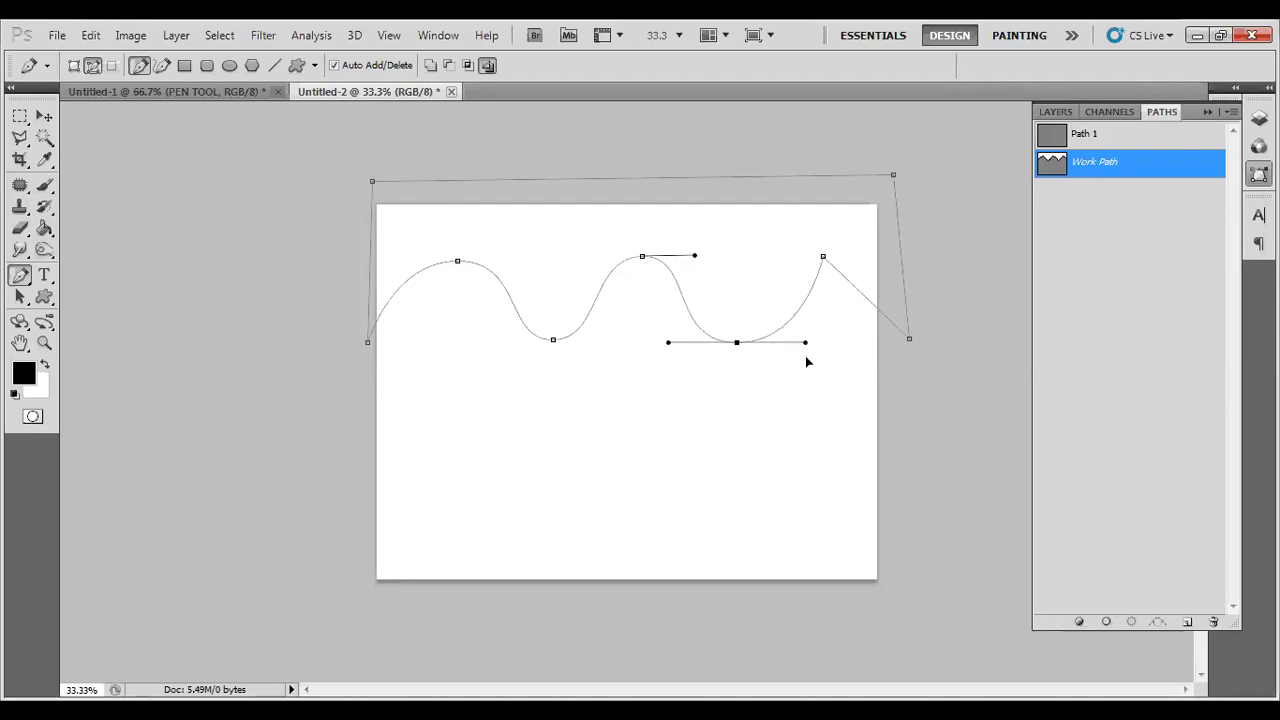
drag(805, 343, 800, 343)
Round the last peak with horizontal handles, undoing and redoing the first attempt
ctrl+click(823, 258)
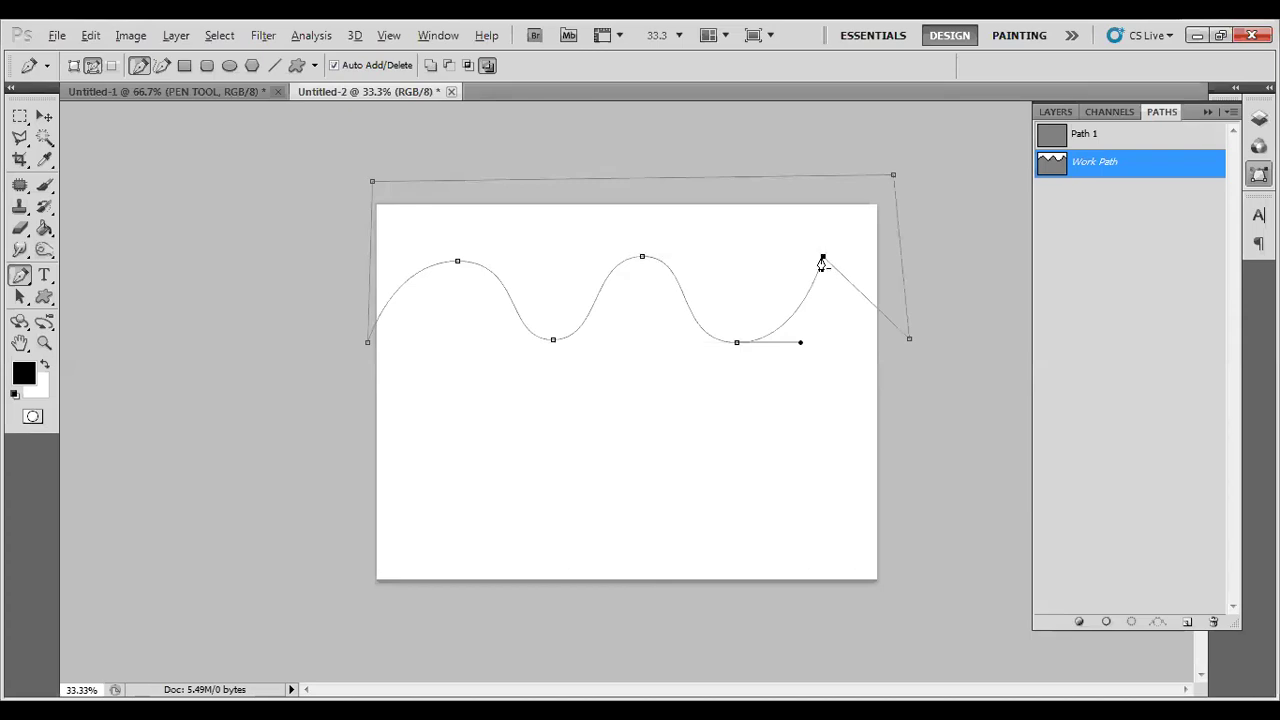
mouse_move(823, 258)
mouse_down()
mouse_move(850, 305)
mouse_move(859, 266)
mouse_move(883, 268)
mouse_move(887, 252)
mouse_up()
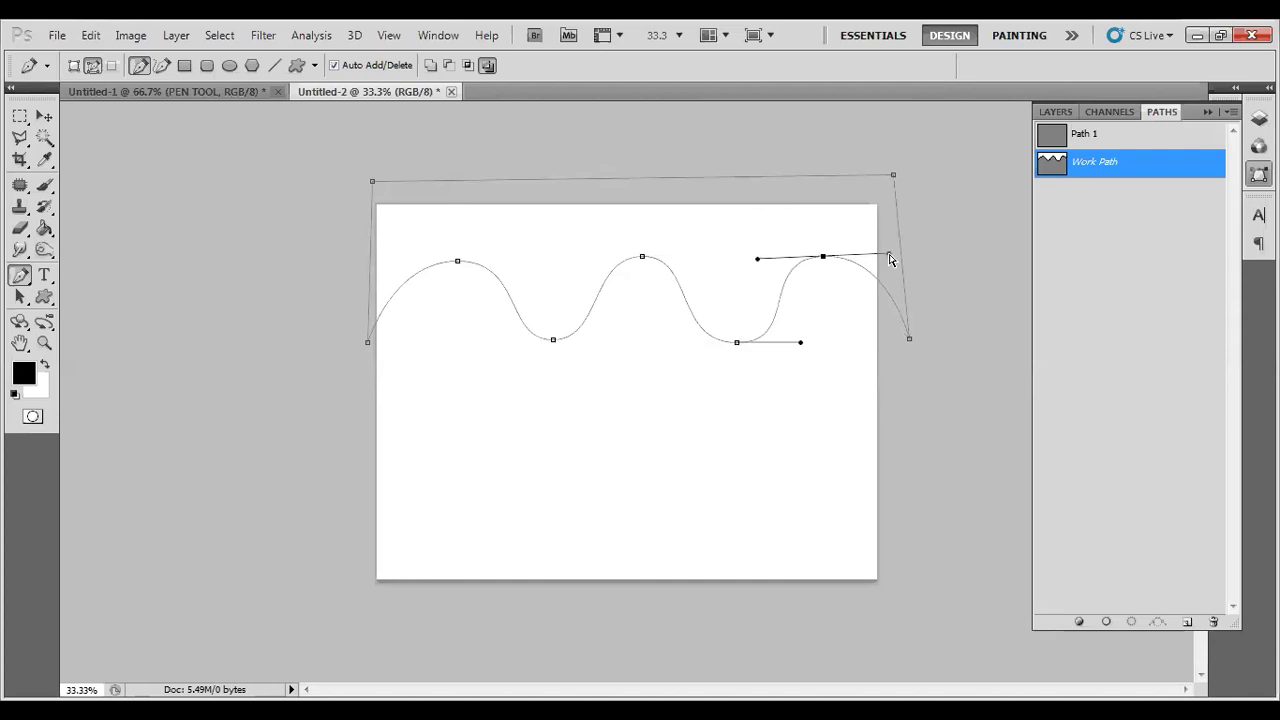
key(ctrl+z)
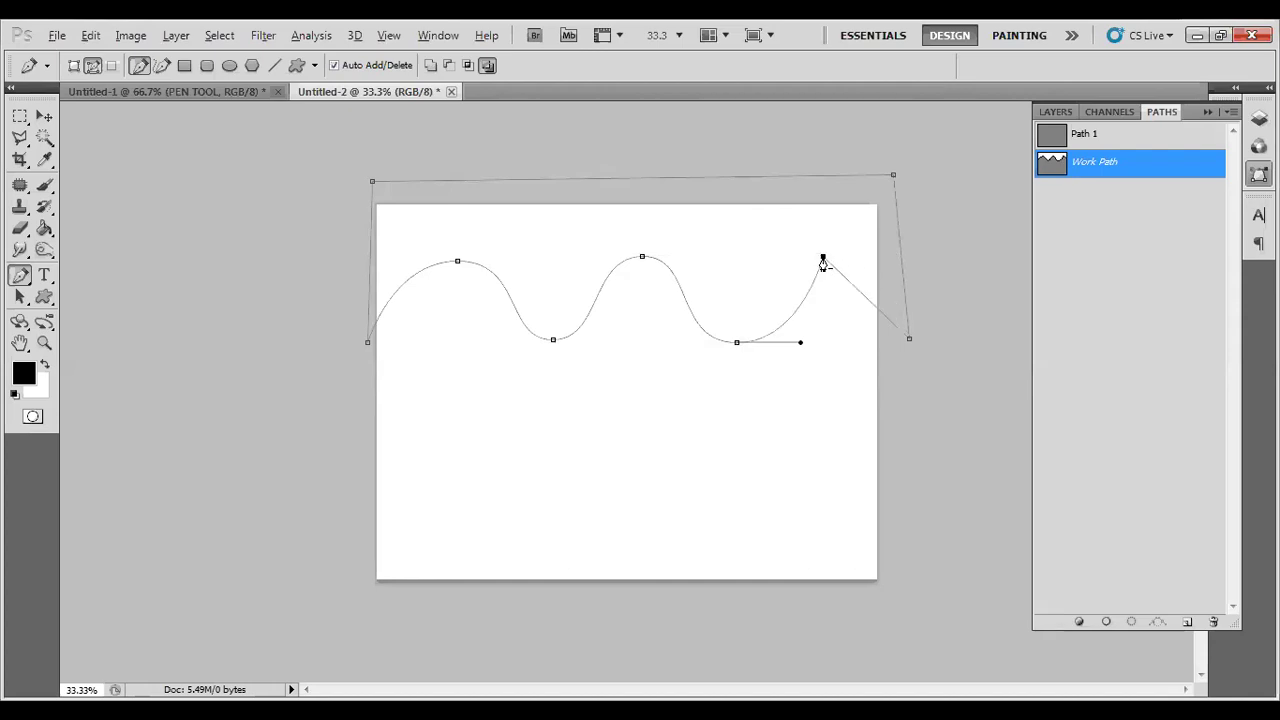
mouse_move(823, 258)
mouse_down()
mouse_move(894, 260)
mouse_move(875, 260)
mouse_move(876, 245)
mouse_move(882, 260)
mouse_up()
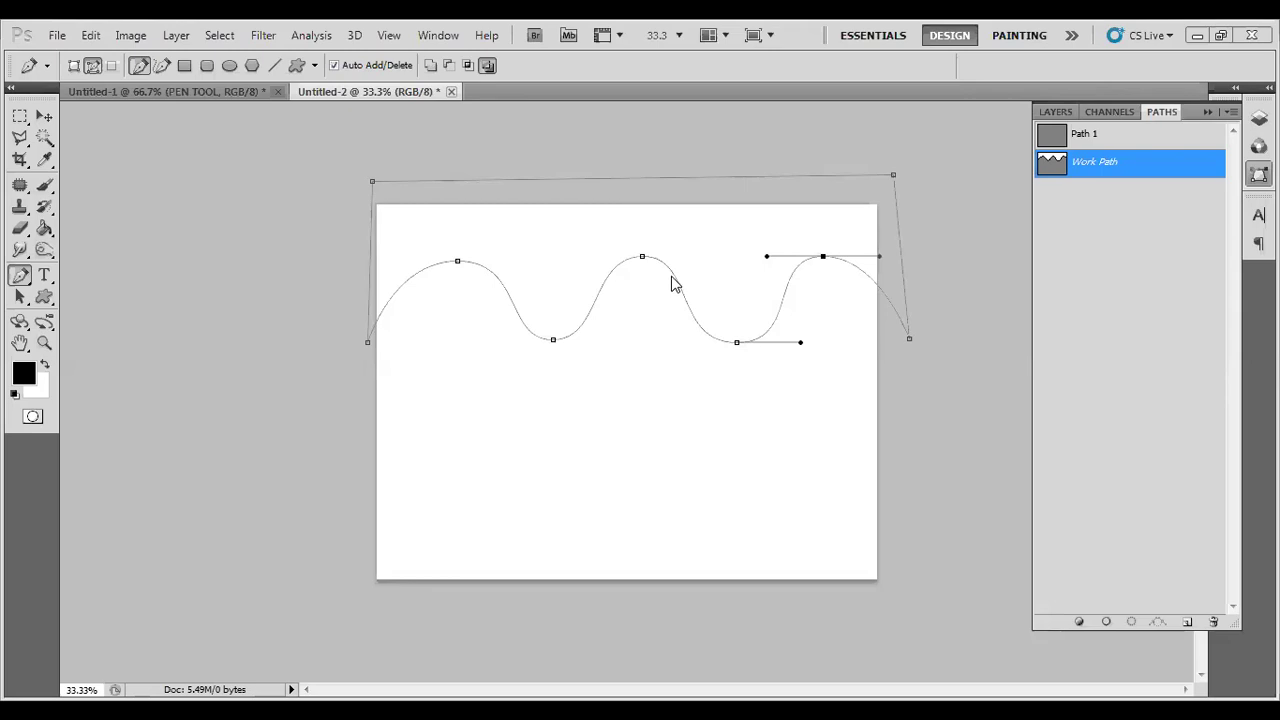
Shift the wave's right endpoint left and adjust the last peak's curve handles
click(912, 341)
drag(912, 341, 898, 336)
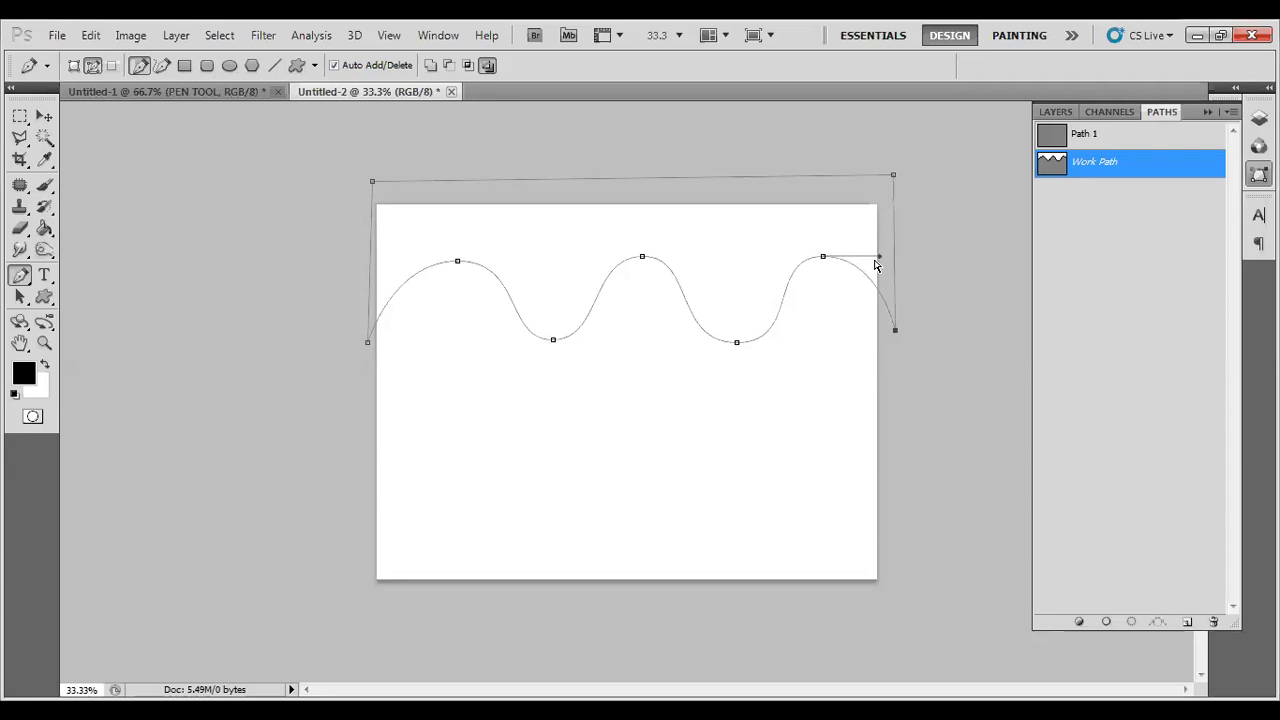
drag(880, 257, 870, 247)
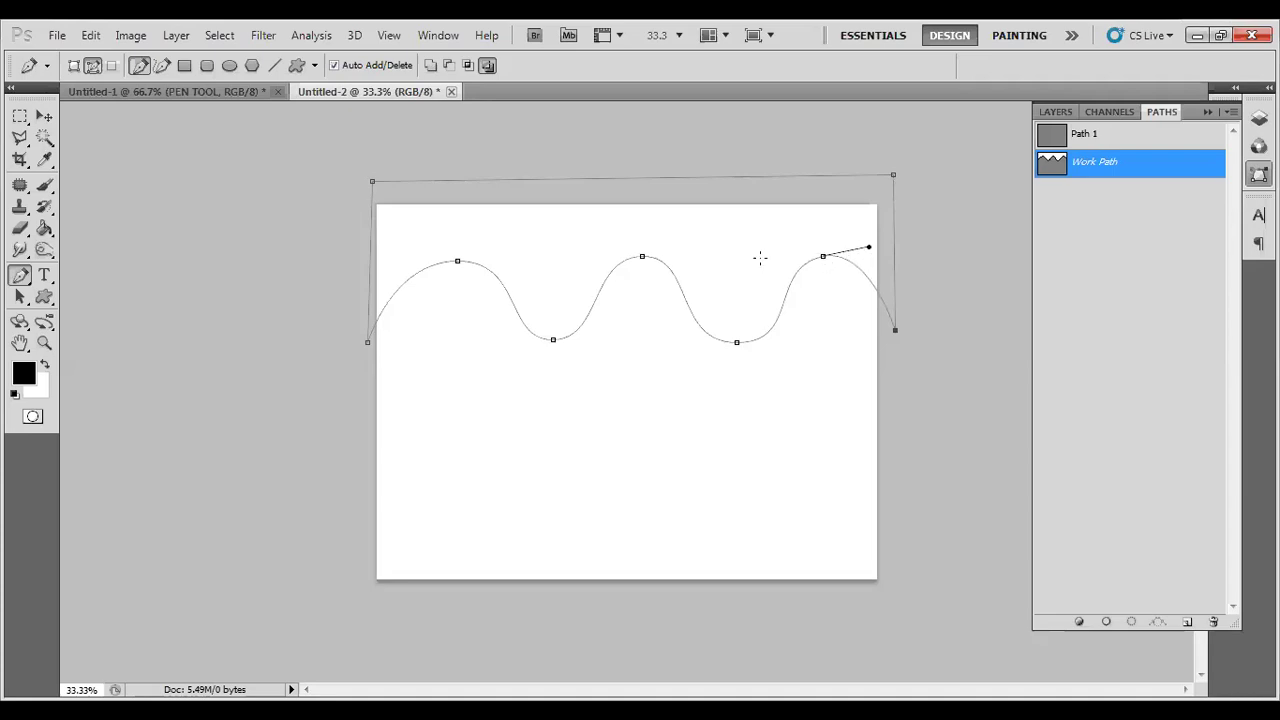
drag(822, 257, 872, 258)
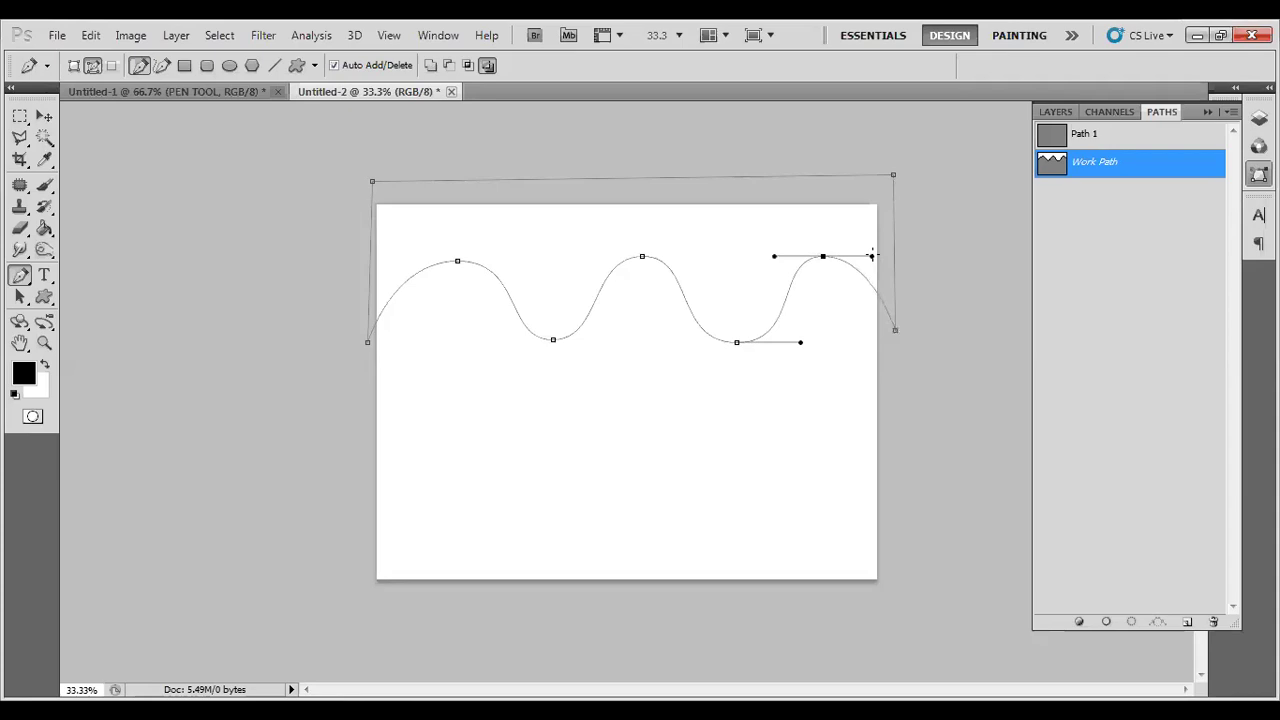
drag(872, 256, 876, 256)
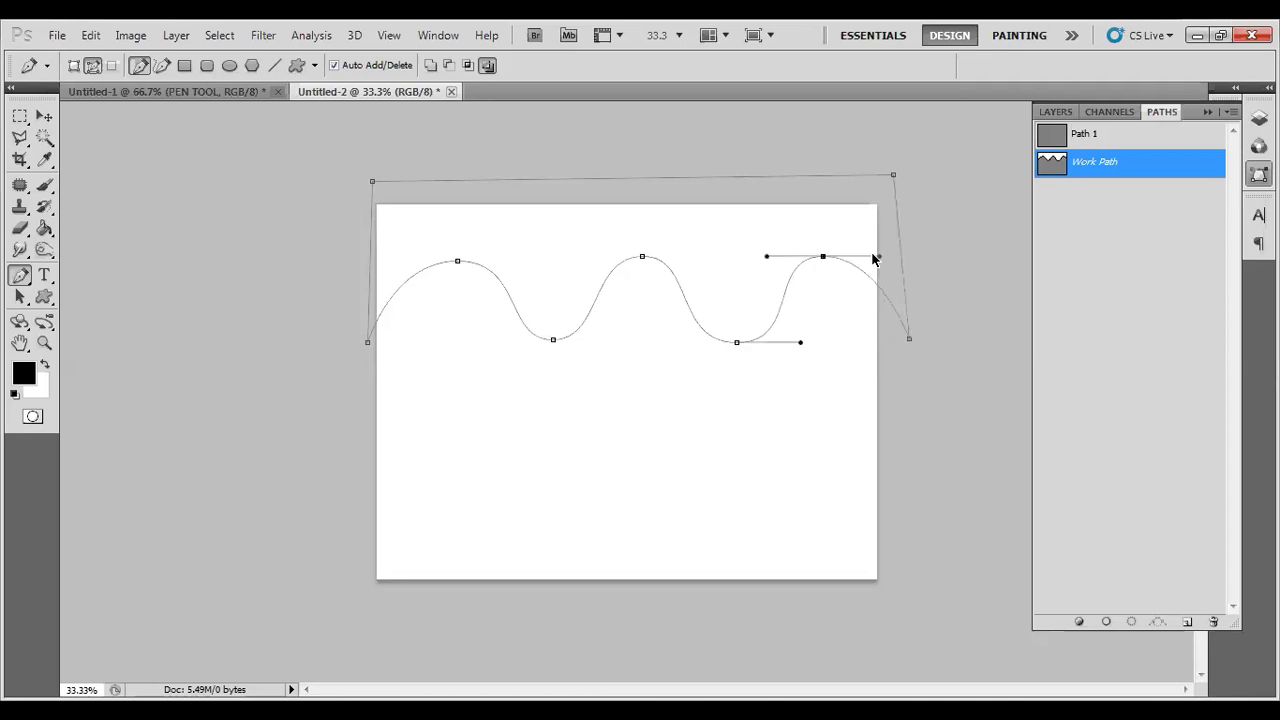
Pull the right endpoint in toward the canvas edge and make the last peak a sharp corner
click(909, 340)
drag(910, 341, 888, 336)
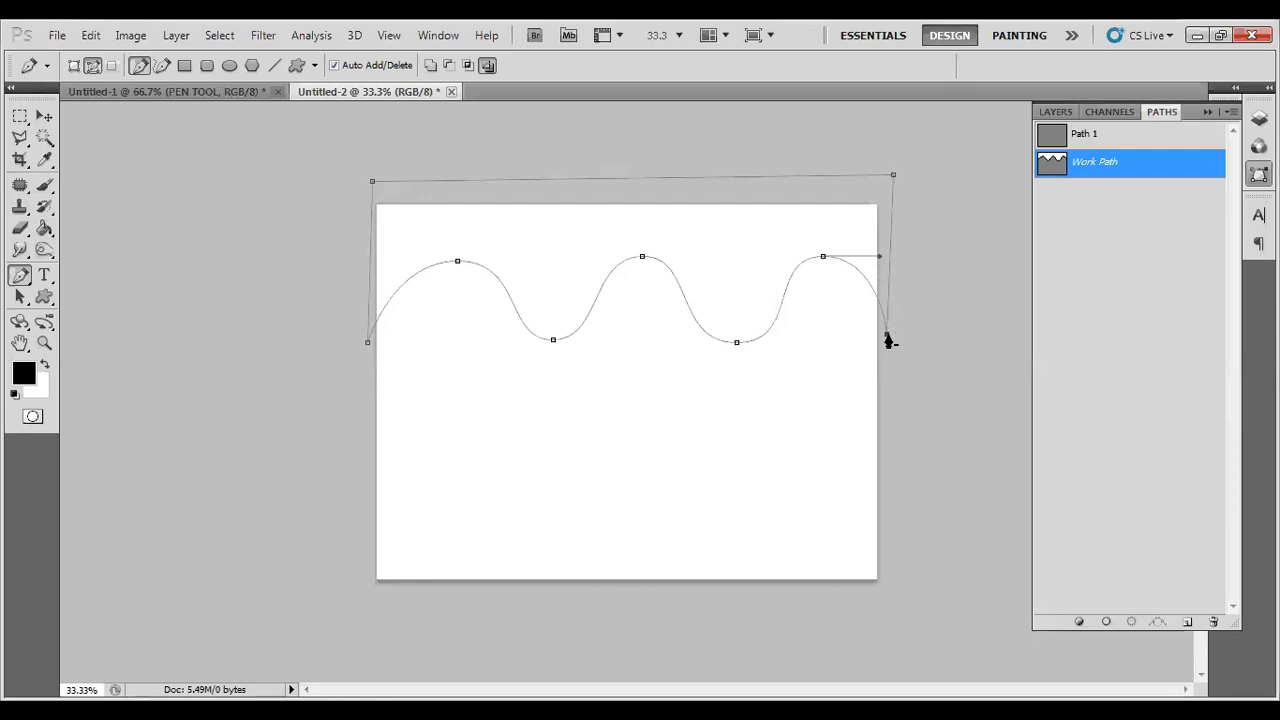
ctrl+click(822, 258)
Re-round the last peak with level handles so it curves smoothly down to the right end
alt+click(823, 257)
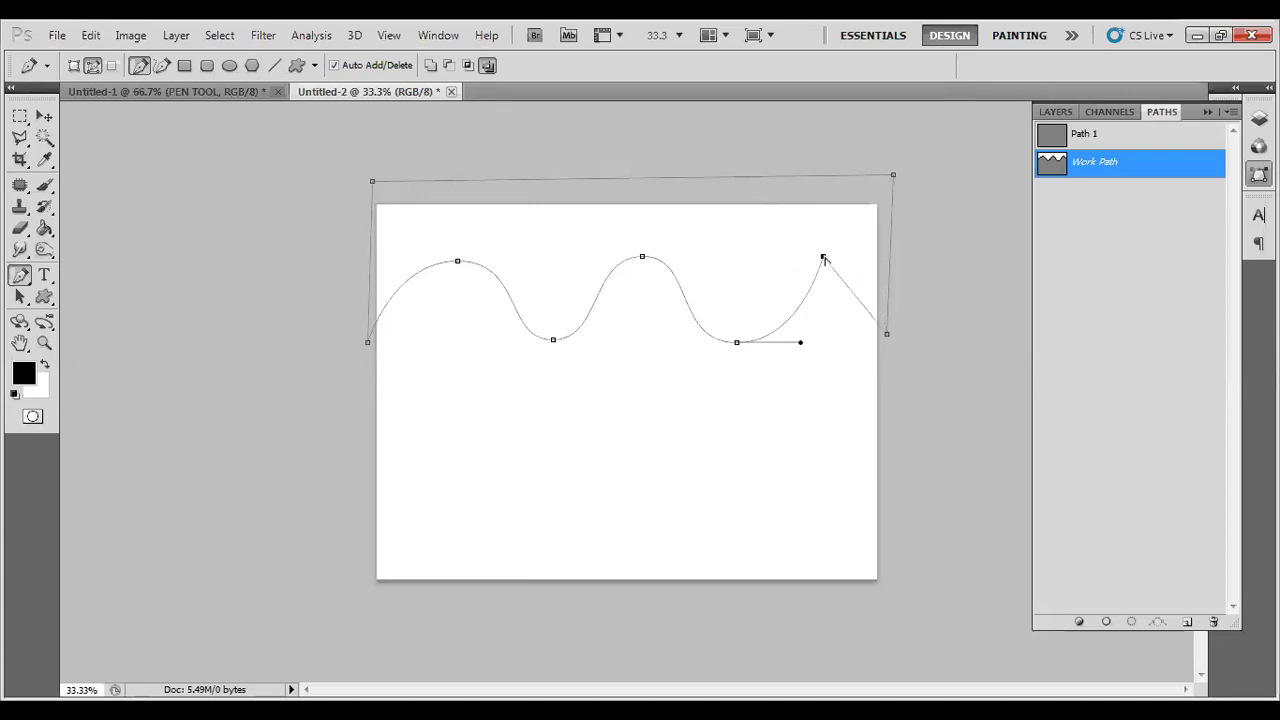
mouse_move(823, 257)
mouse_down()
mouse_move(870, 262)
mouse_move(872, 231)
mouse_move(875, 252)
mouse_up()
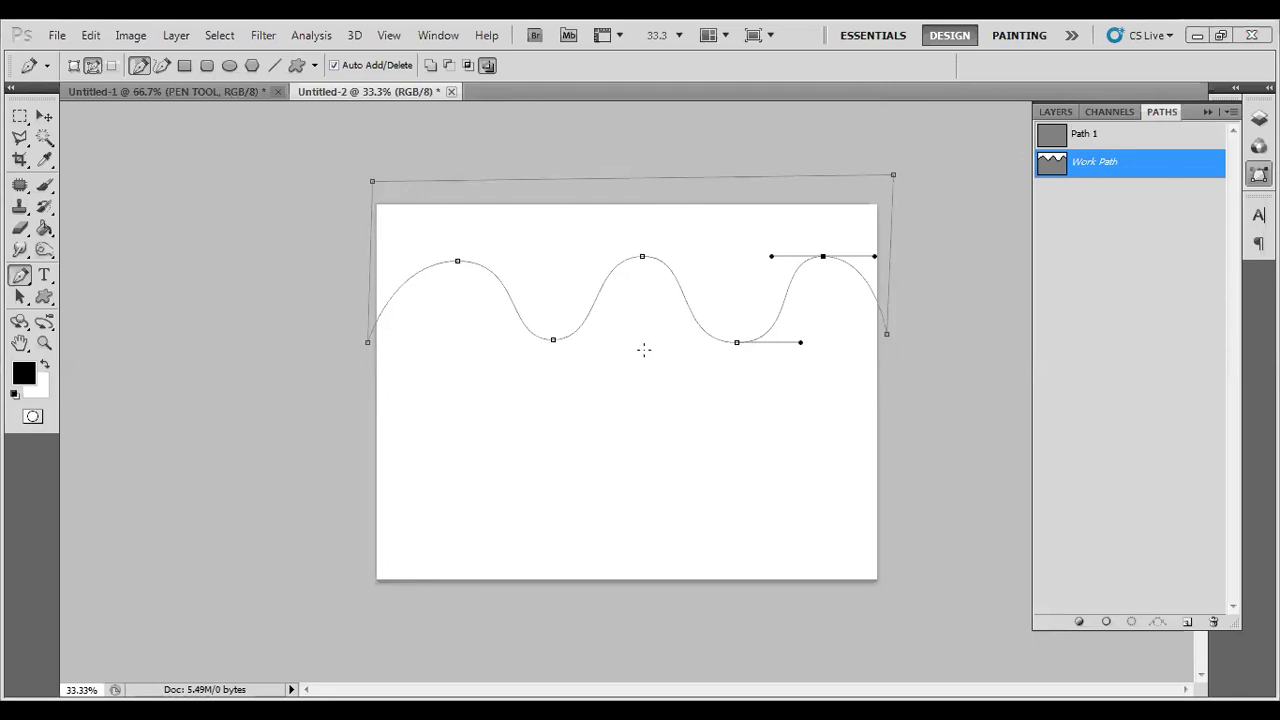
Drag the middle crest anchor down into a deep trough near the canvas centre
click(644, 259)
mouse_move(644, 259)
mouse_down()
mouse_move(645, 448)
mouse_move(651, 329)
mouse_move(567, 282)
mouse_move(651, 246)
mouse_move(746, 251)
mouse_move(659, 217)
mouse_move(616, 158)
mouse_move(657, 157)
mouse_move(666, 237)
mouse_move(608, 325)
mouse_move(637, 380)
mouse_move(648, 250)
mouse_move(640, 443)
mouse_up()
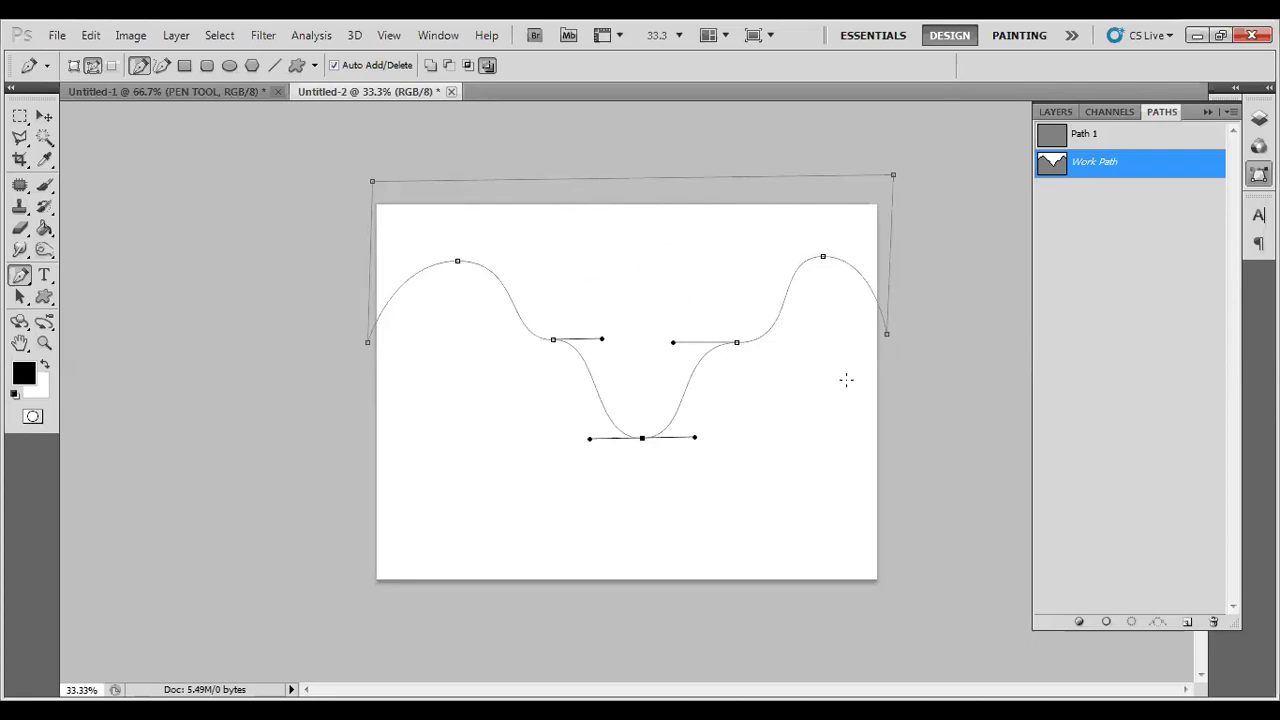
ctrl+click(457, 262)
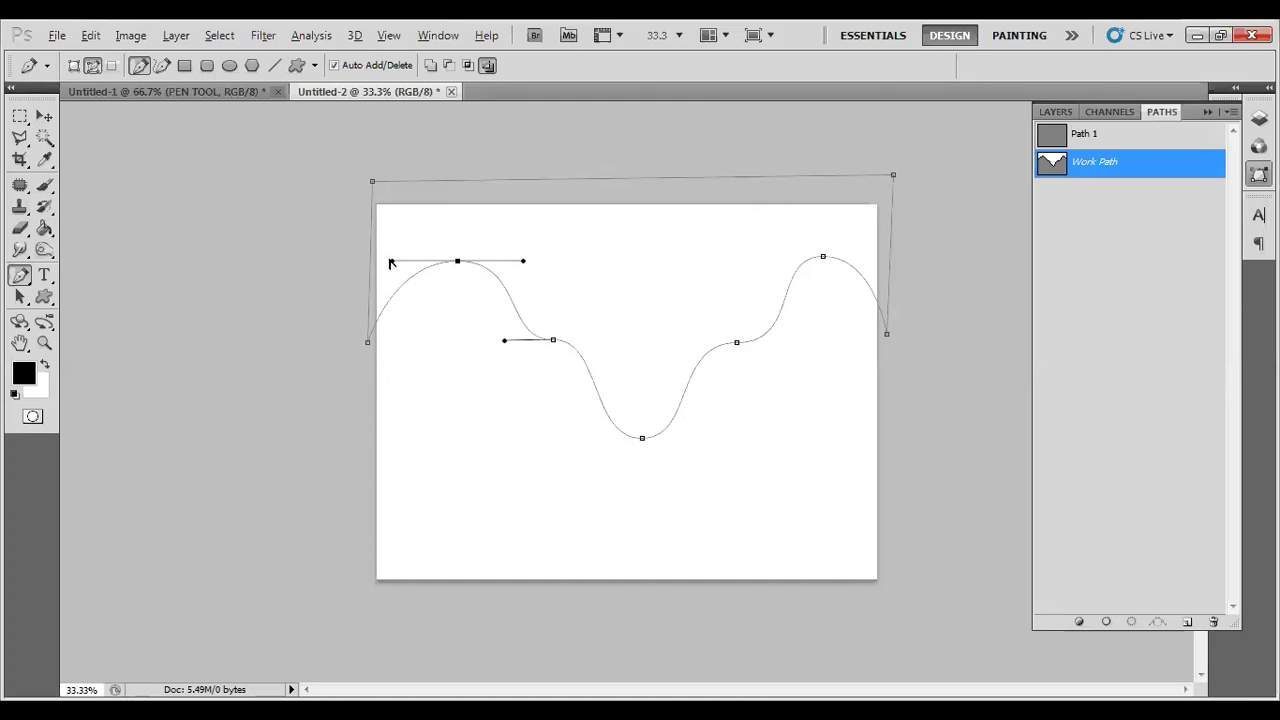
Bend the left crest's direction handle so it climbs steeply into a sharper peak
mouse_move(390, 262)
mouse_down()
mouse_move(377, 226)
mouse_move(352, 214)
mouse_move(277, 220)
mouse_move(191, 251)
mouse_move(183, 331)
mouse_move(297, 392)
mouse_move(455, 401)
mouse_move(455, 434)
mouse_move(455, 369)
mouse_up()
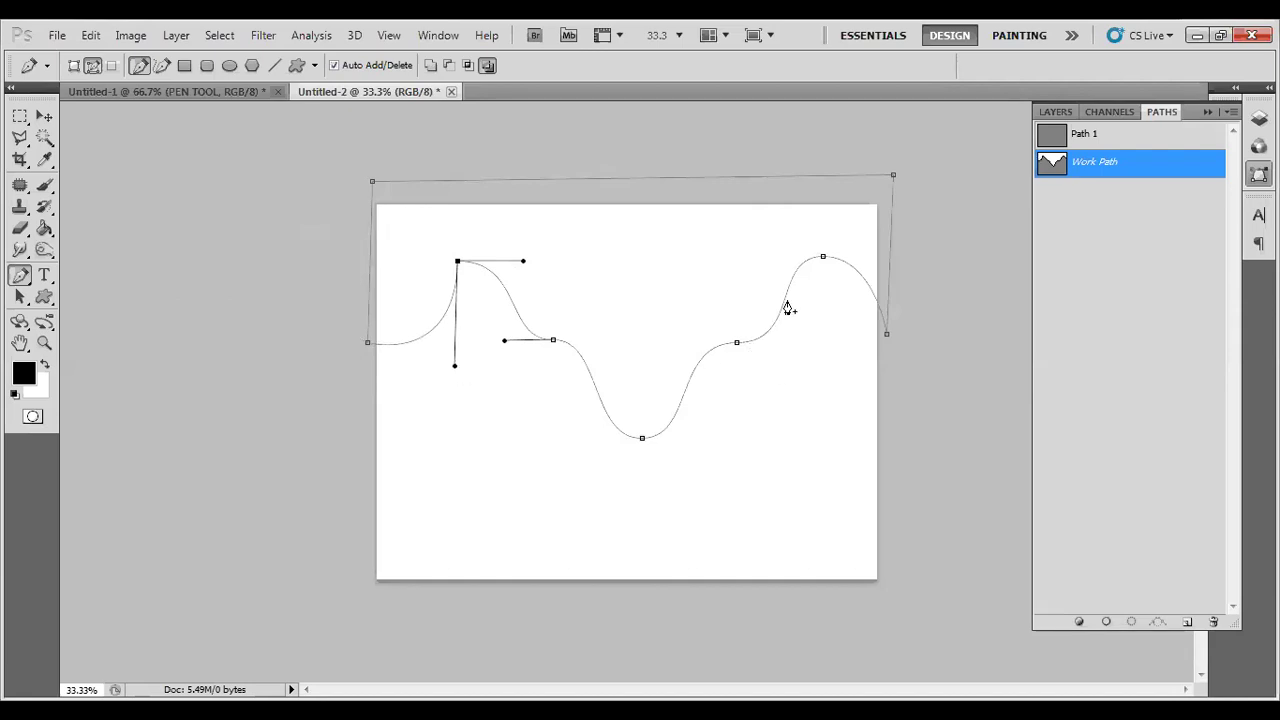
ctrl+click(823, 260)
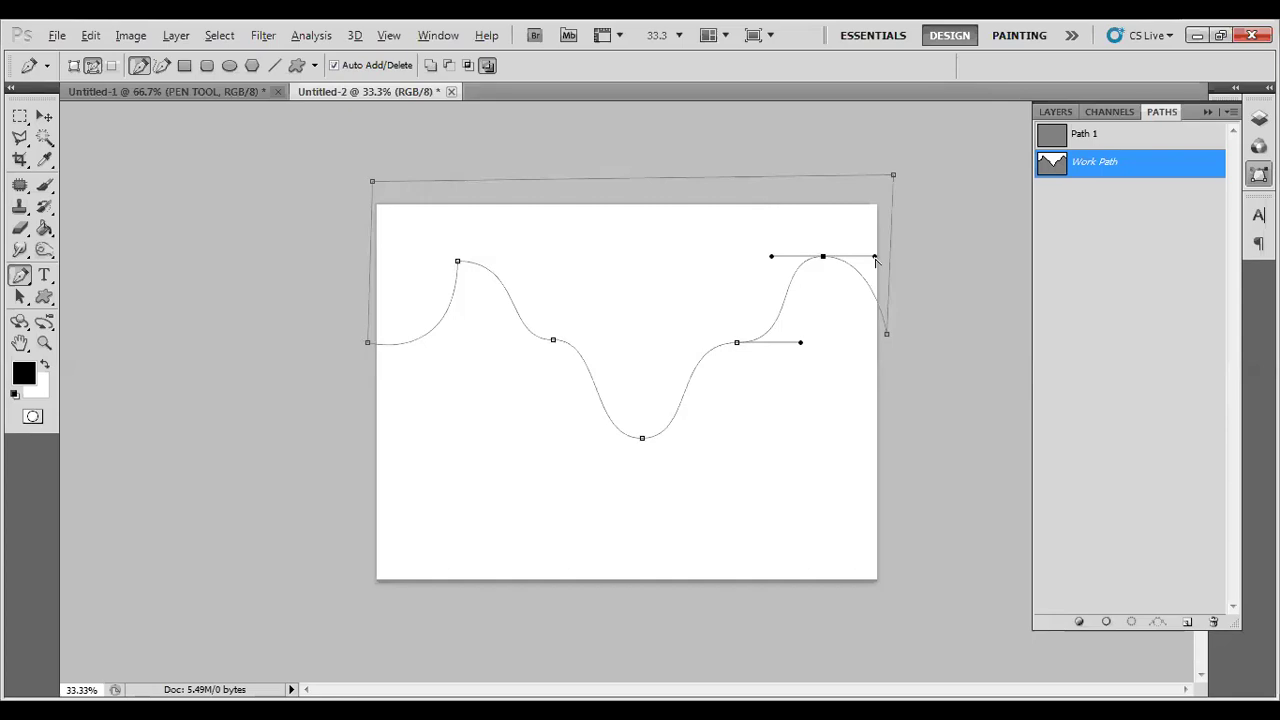
Reshape the right crest's handle, then undo that change with Ctrl+Z
drag(875, 257, 827, 376)
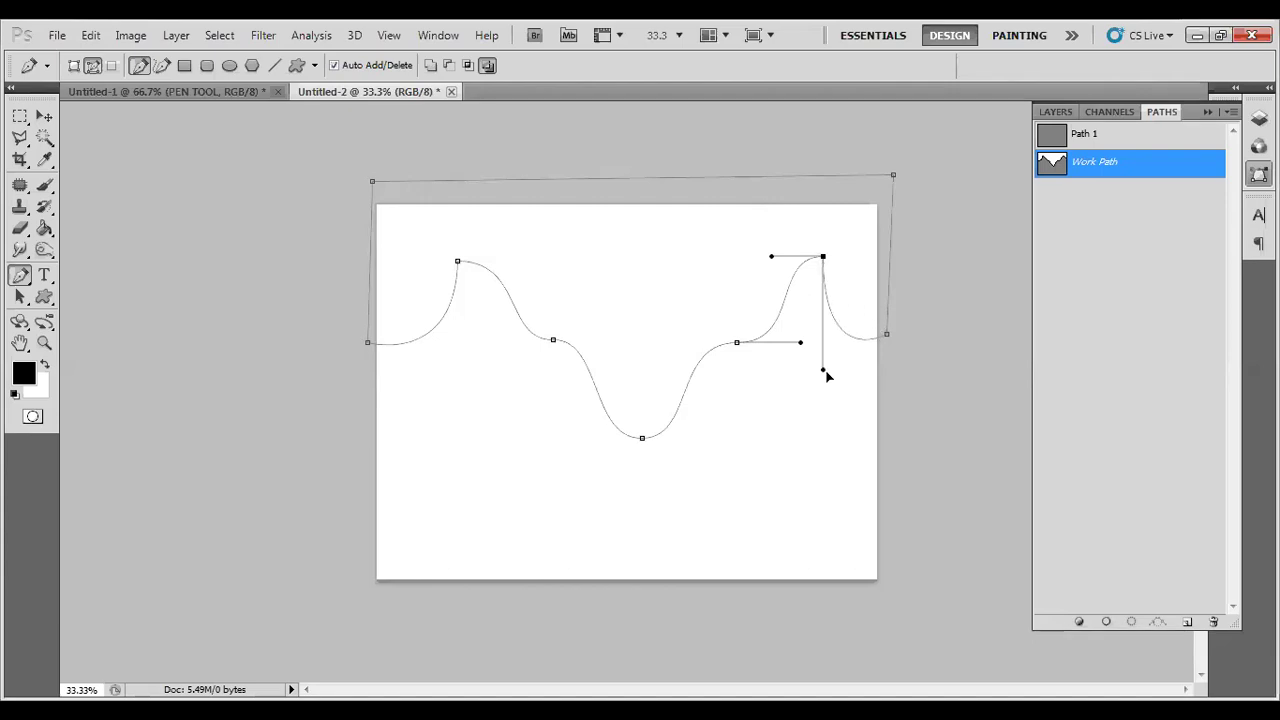
key(ctrl+z)
key(ctrl+z)
key(ctrl+z)
key(ctrl+z)
right_click(697, 261)
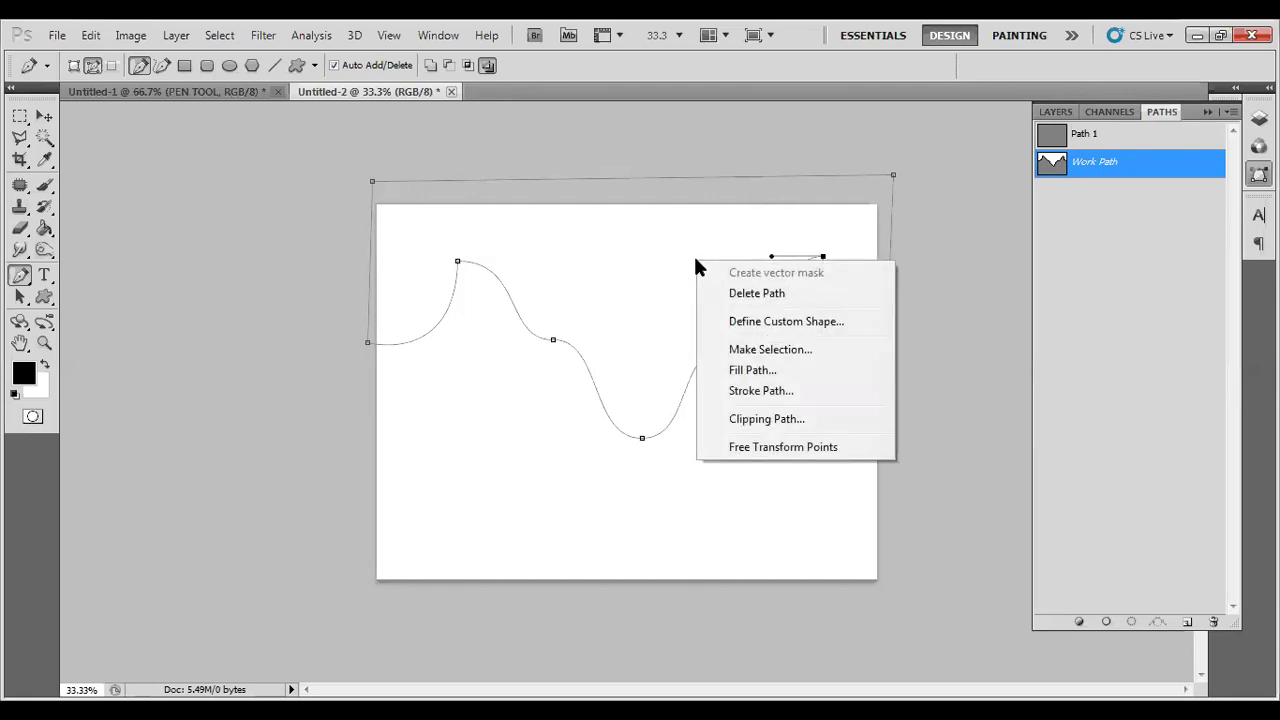
click(995, 605)
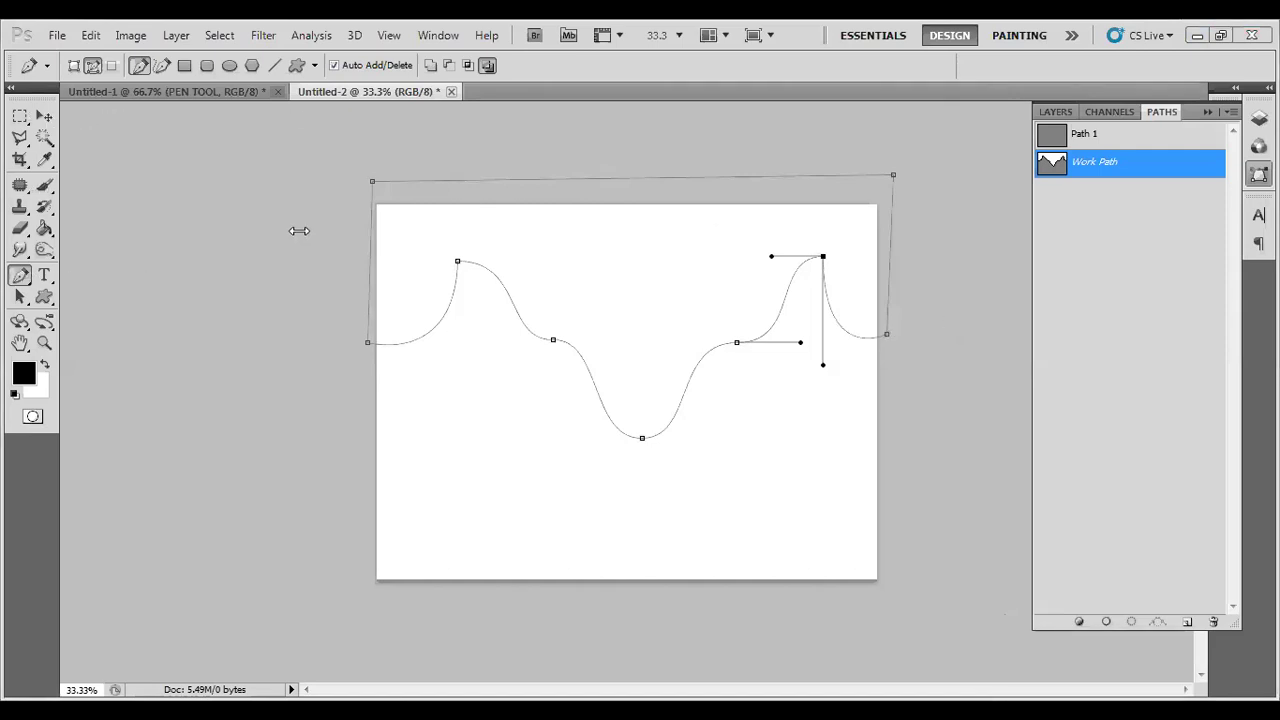
Marquee-select the wave path's anchors, try moving it lower, and undo the move
drag(307, 155, 966, 483)
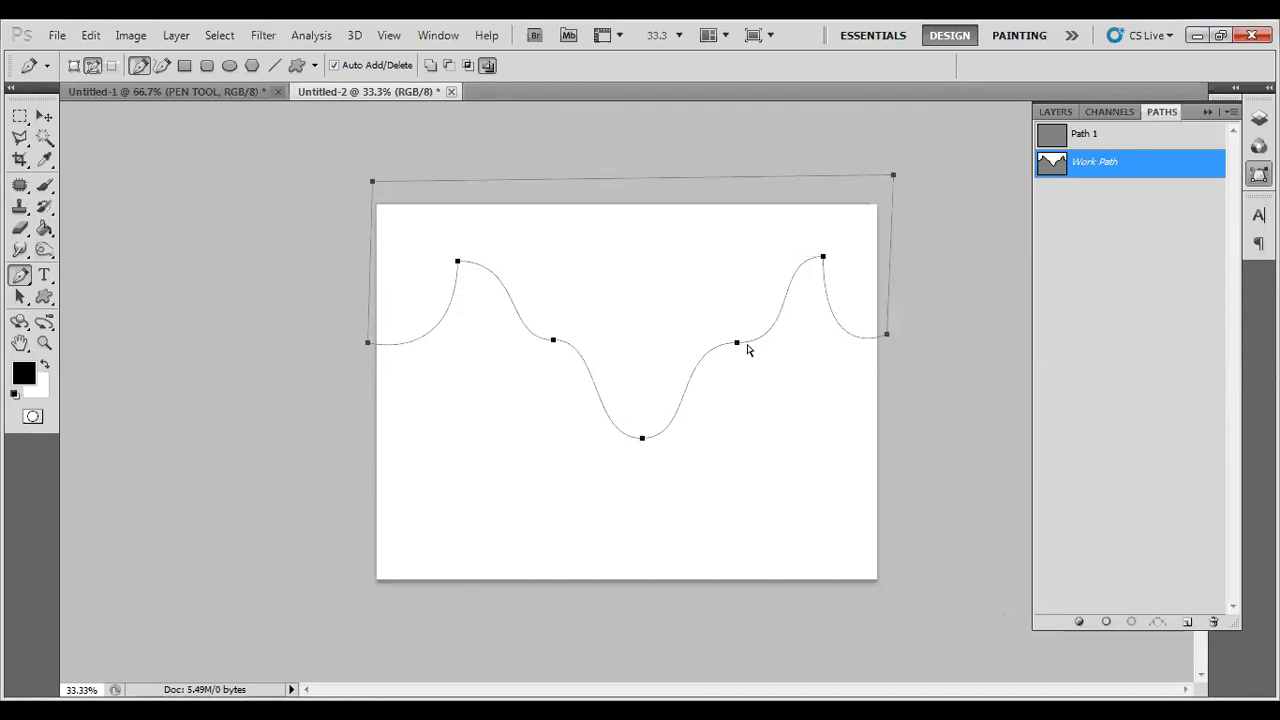
mouse_move(747, 342)
mouse_down()
mouse_move(751, 497)
mouse_move(757, 332)
mouse_move(740, 243)
mouse_move(746, 363)
mouse_up()
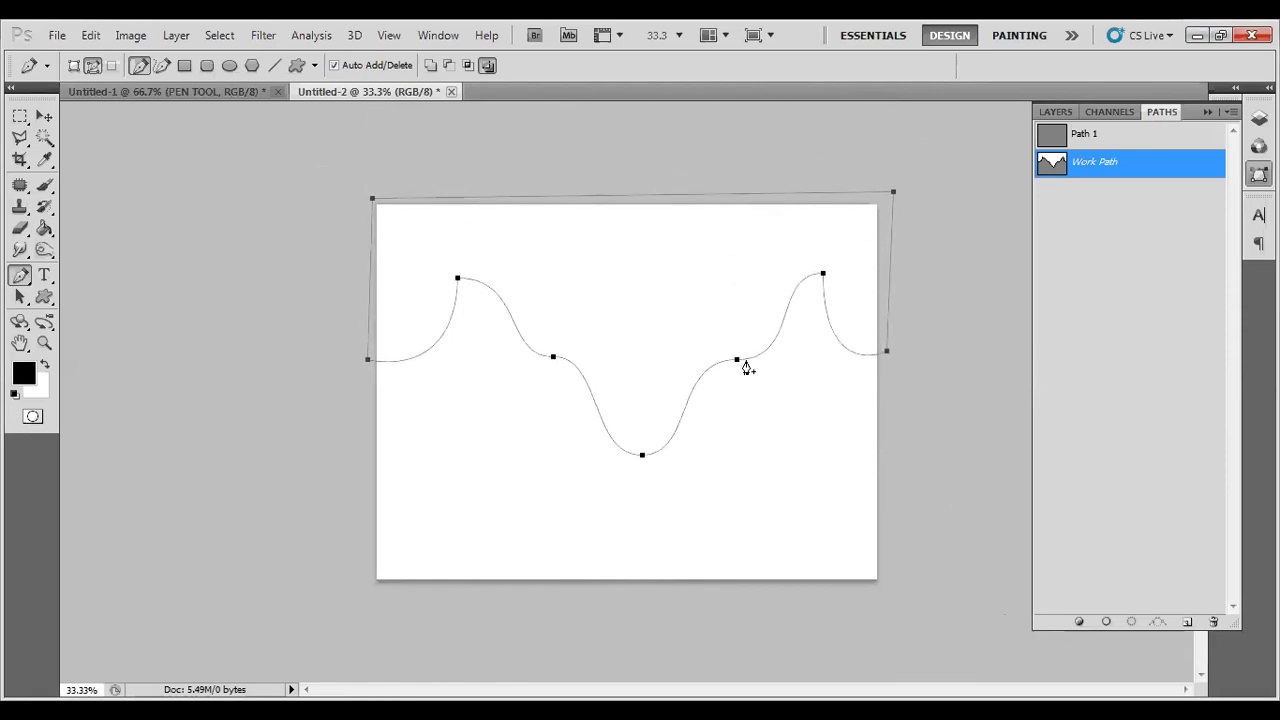
key(shift+Up)
key(shift+Up)
key(shift+Up)
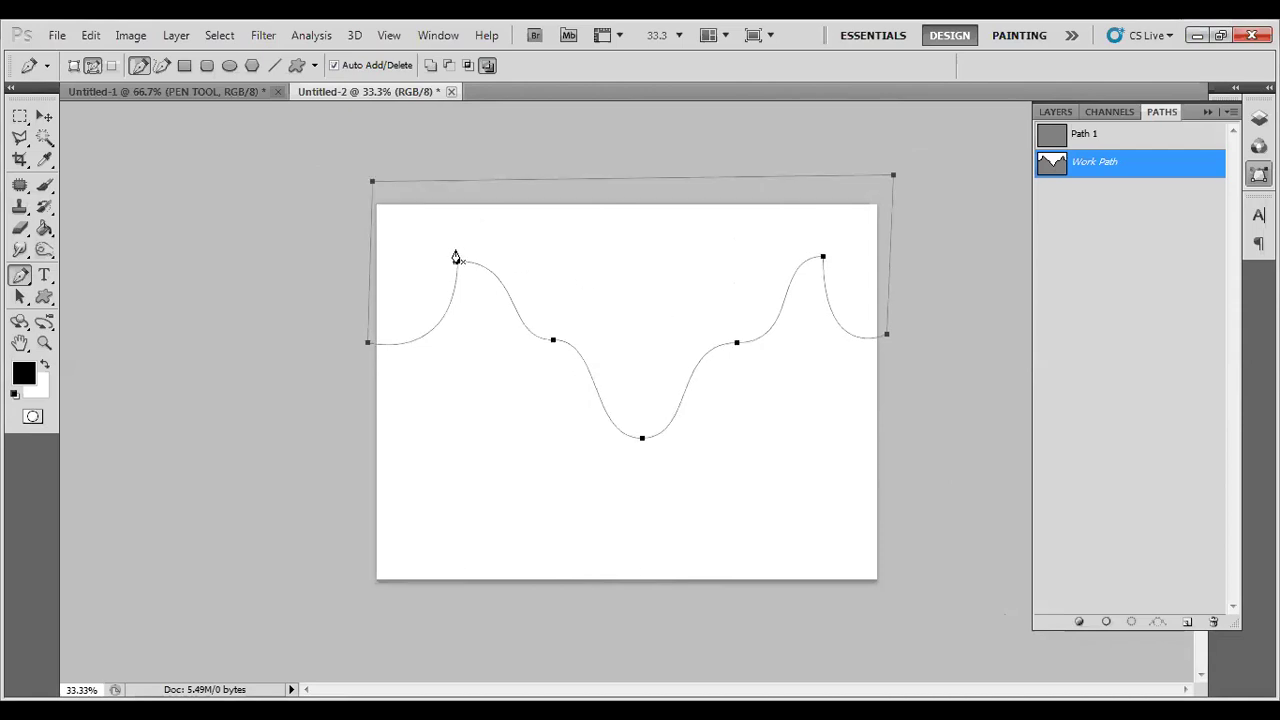
Inspect the handles of the left peak, trough, right shoulder and right peak, then select all anchors
ctrl+click(457, 262)
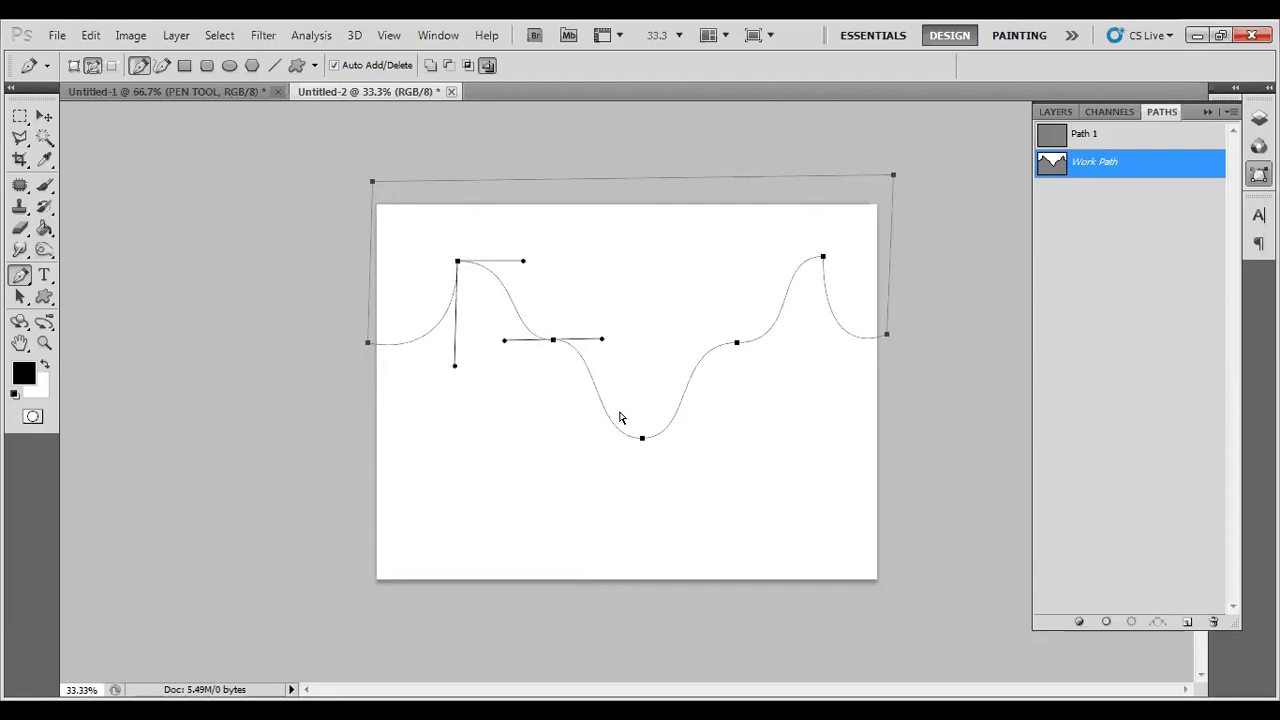
ctrl+click(642, 440)
ctrl+click(736, 343)
ctrl+click(822, 259)
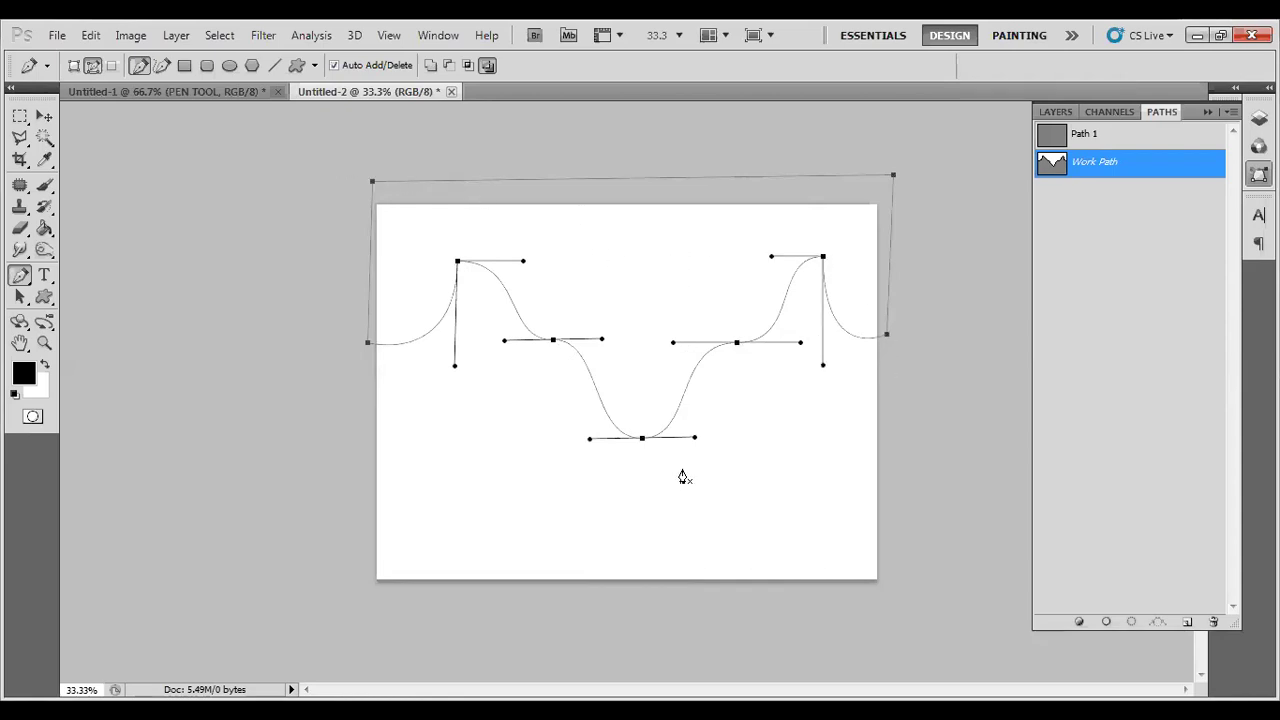
drag(325, 166, 928, 476)
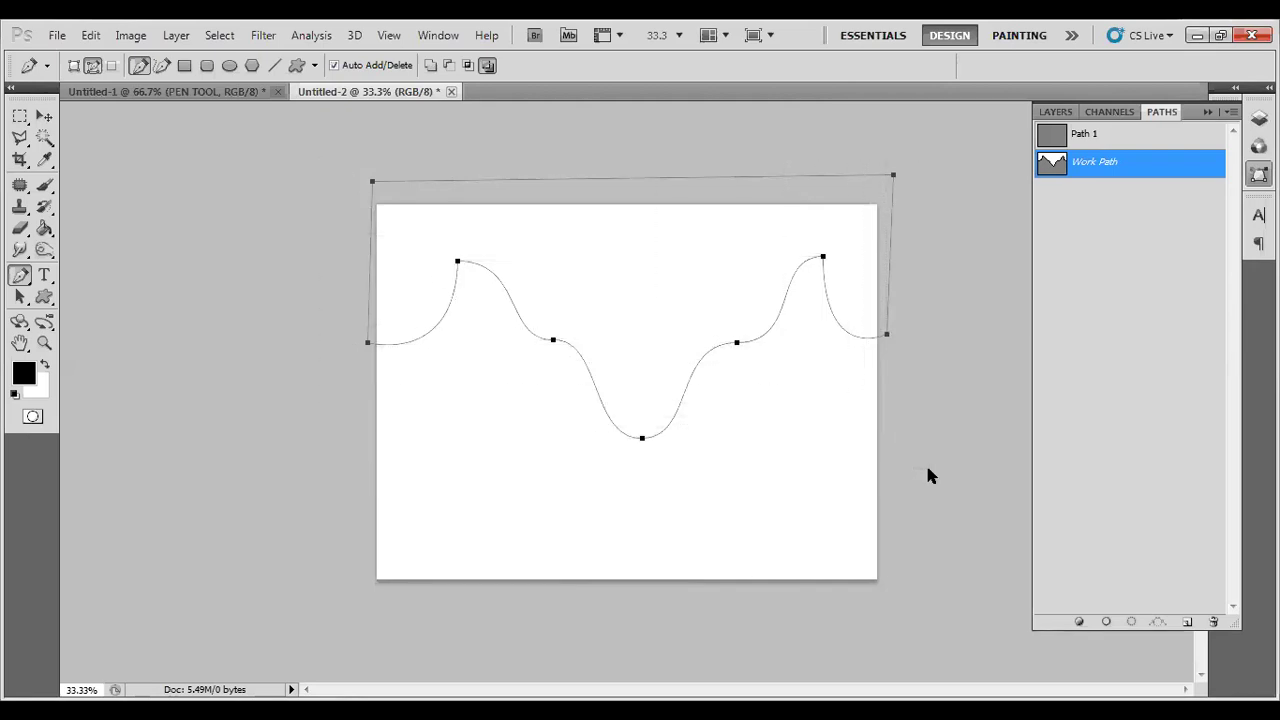
Reselect every wave anchor and nudge the whole path slightly lower on the canvas
ctrl+click(368, 188)
ctrl+click(368, 343)
ctrl+click(458, 261)
drag(421, 204, 918, 482)
mouse_move(766, 340)
mouse_down()
mouse_move(729, 400)
mouse_move(750, 400)
mouse_move(751, 449)
mouse_move(757, 352)
mouse_up()
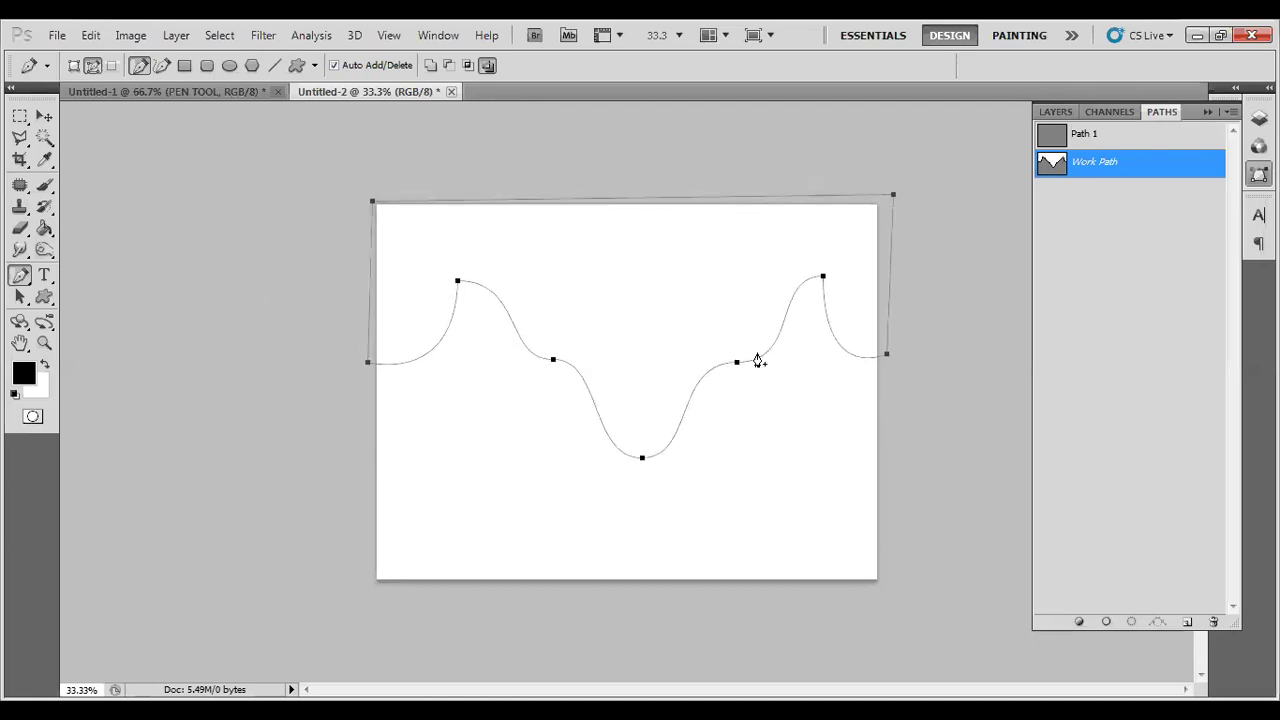
Convert the wave path to a selection with Make Selection at Feather Radius 0.5
right_click(624, 295)
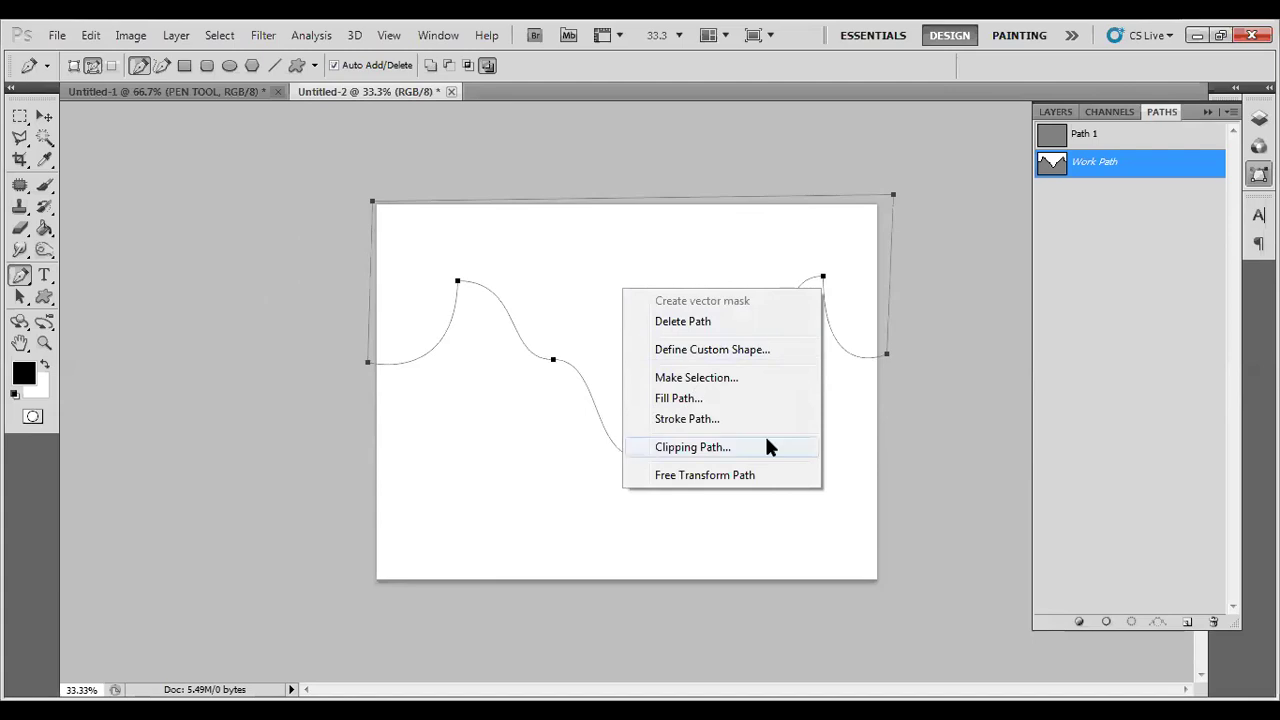
click(680, 378)
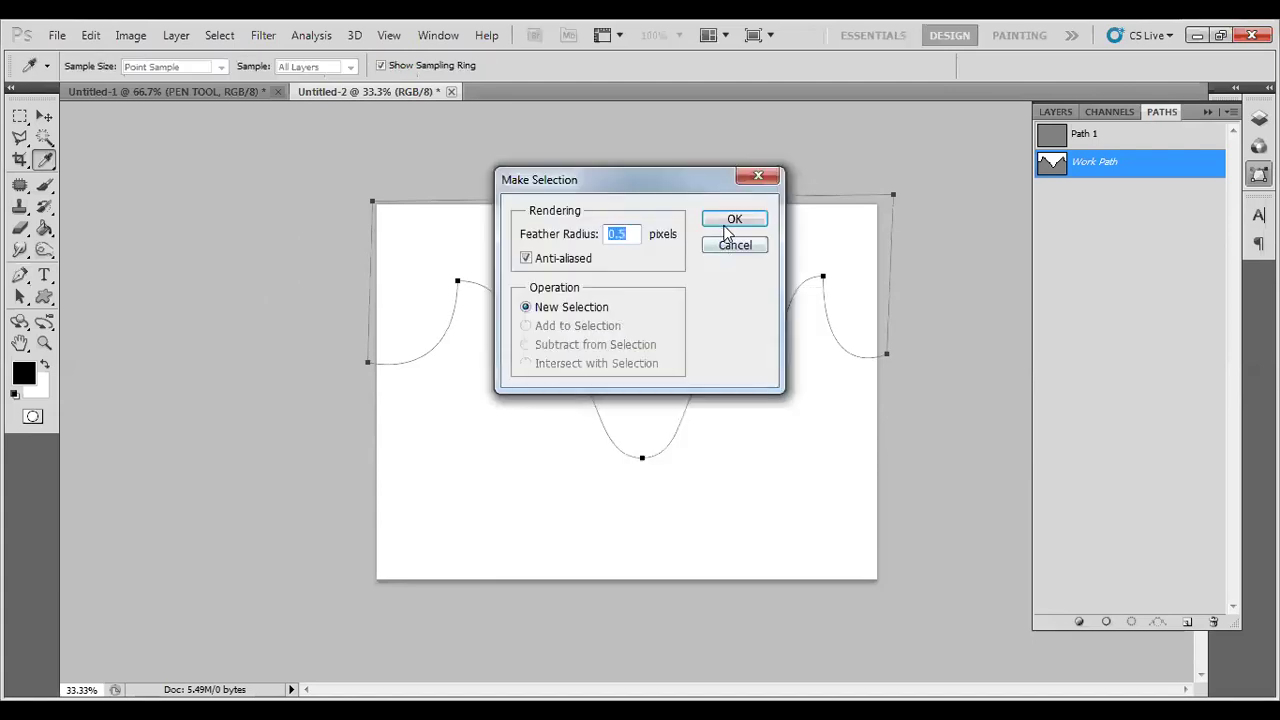
click(729, 225)
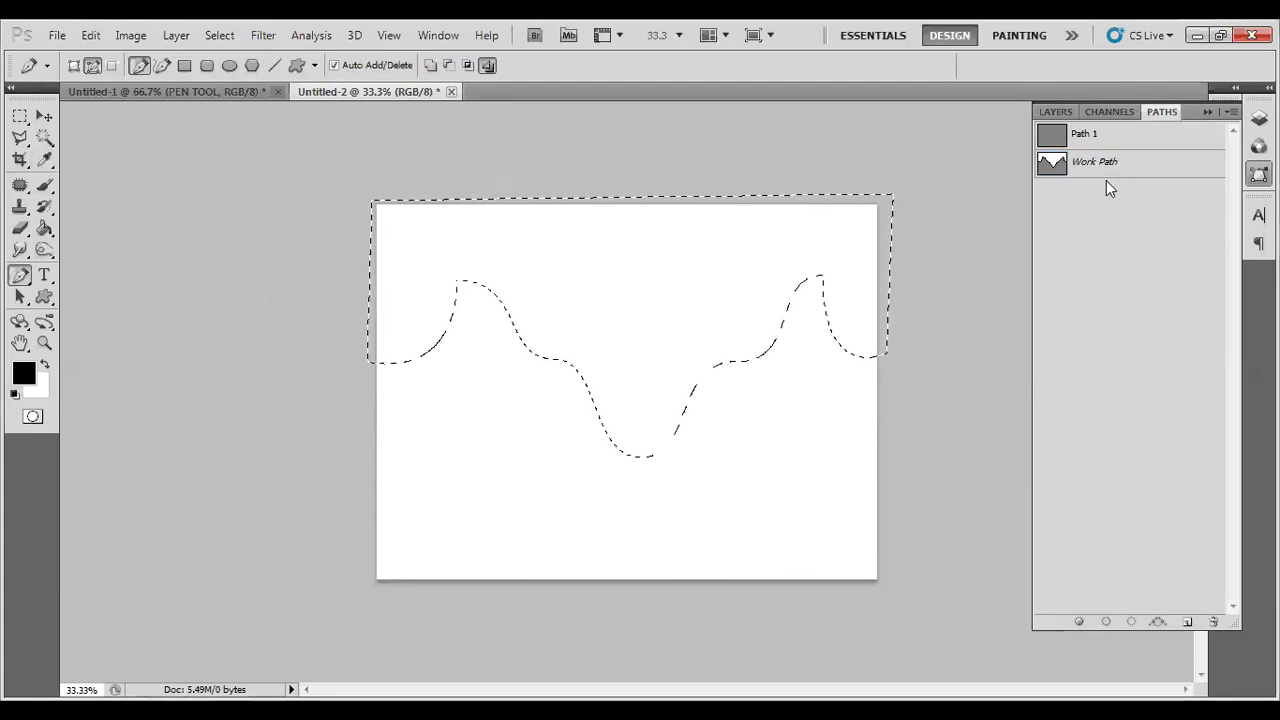
Add Layer 1, fill the wave selection with a top-to-bottom rainbow gradient, and deselect
key(F7)
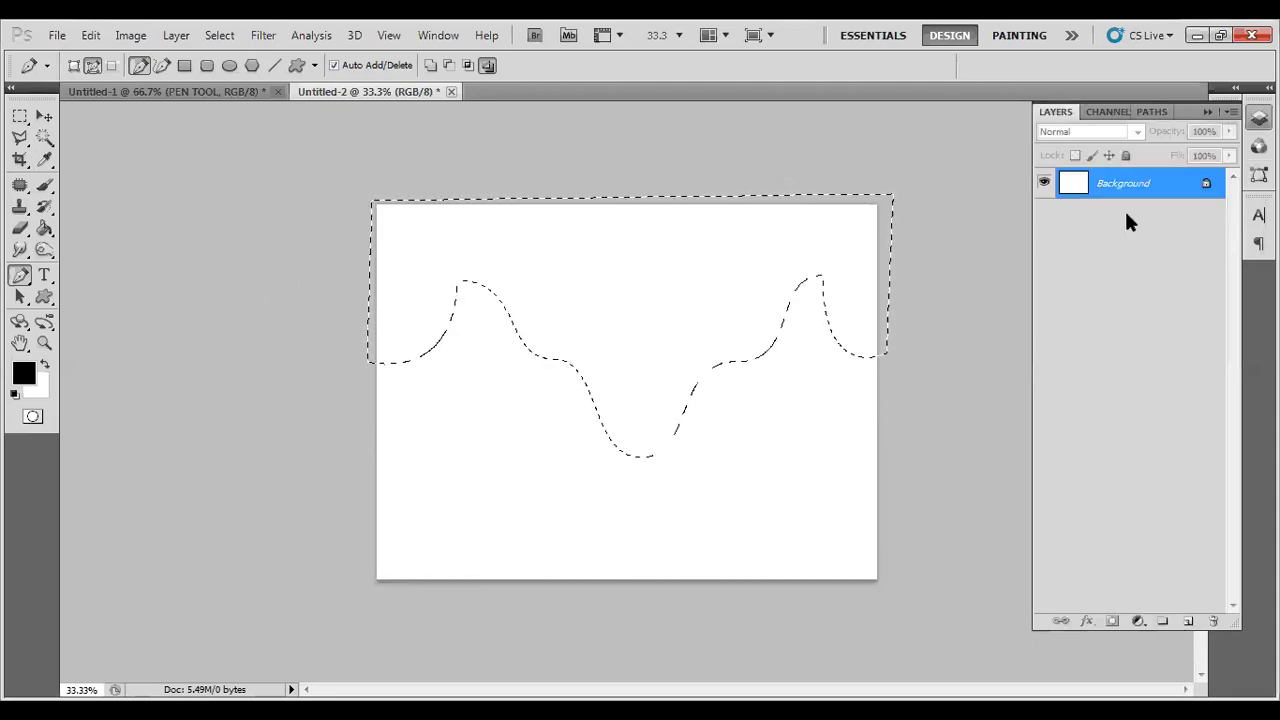
click(1187, 621)
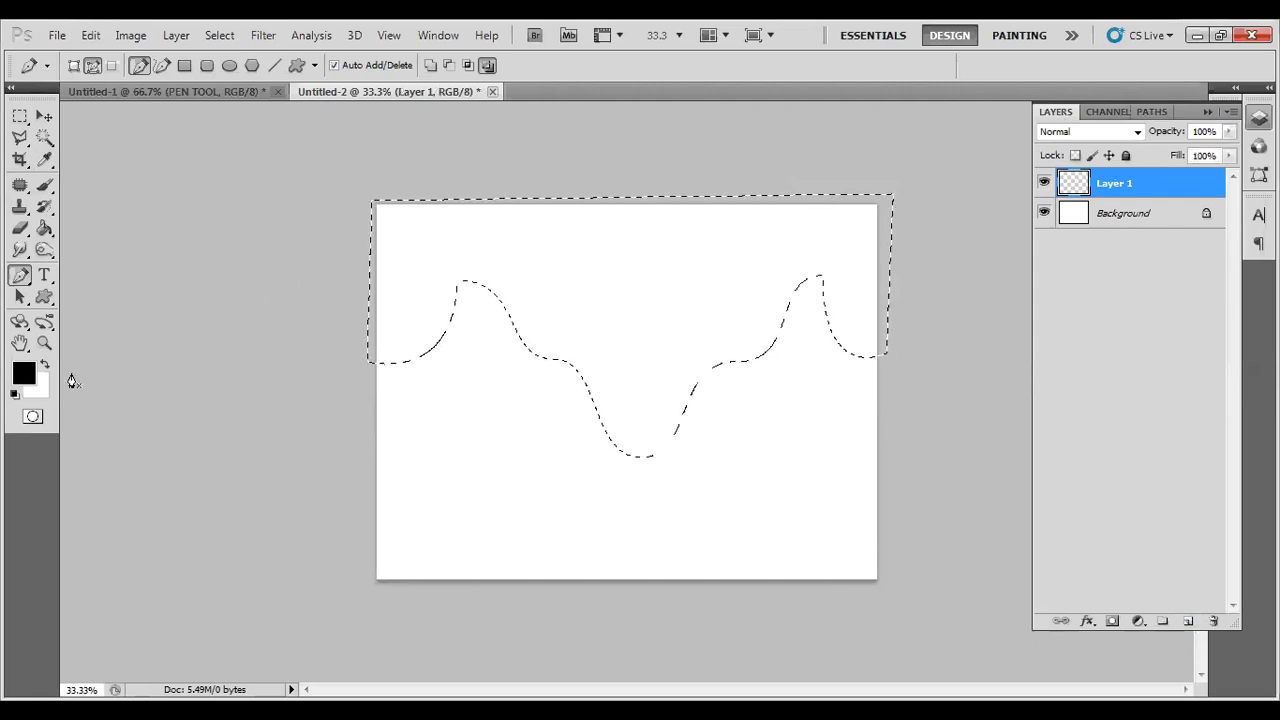
click(44, 228)
right_click(46, 230)
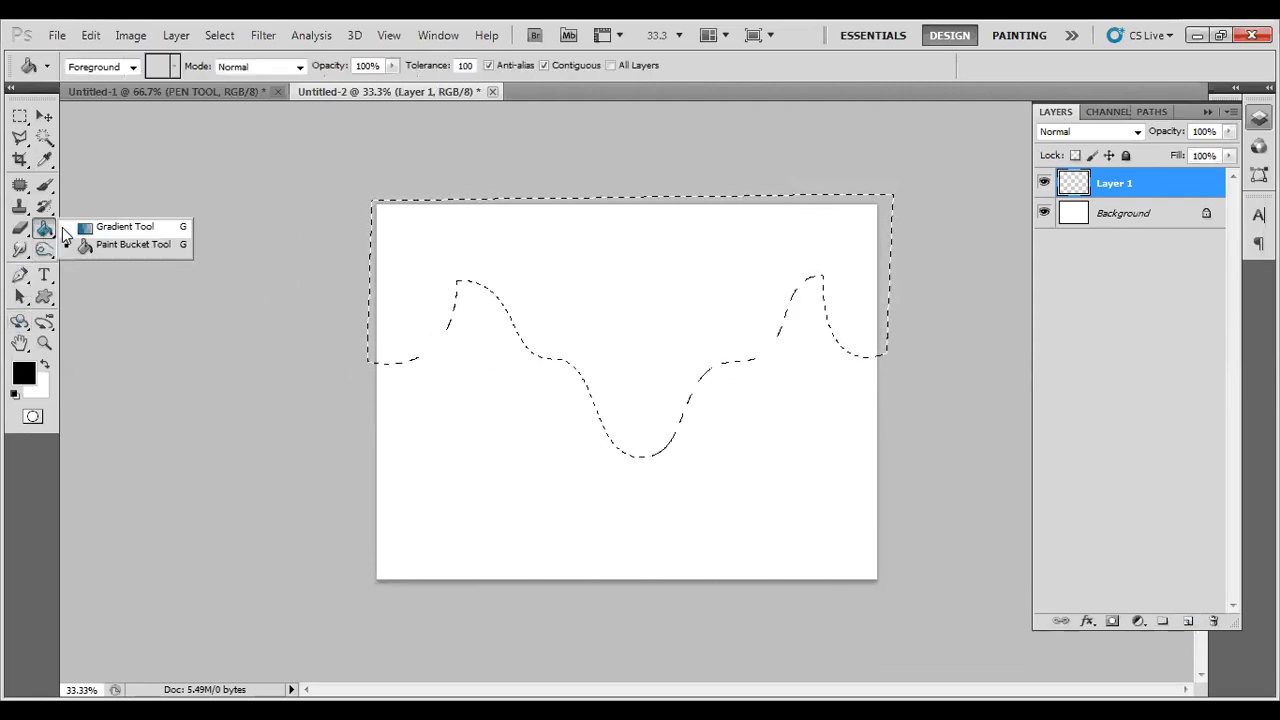
click(120, 227)
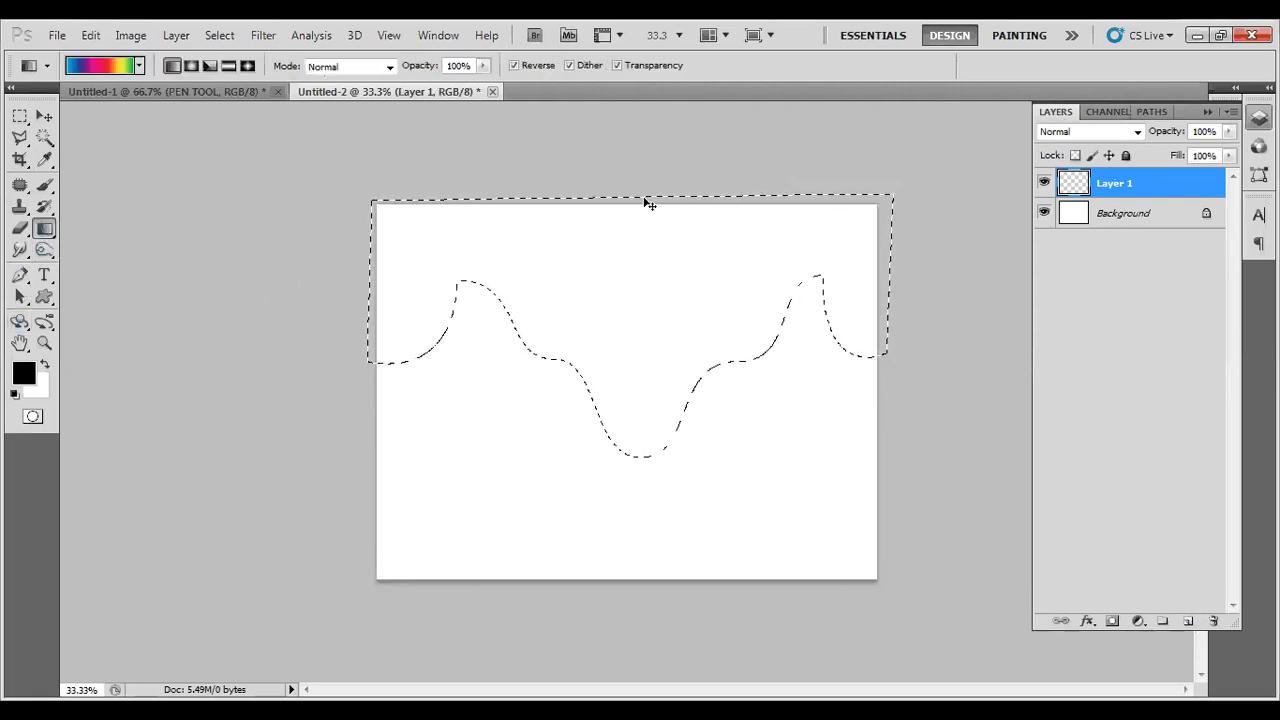
drag(643, 199, 646, 450)
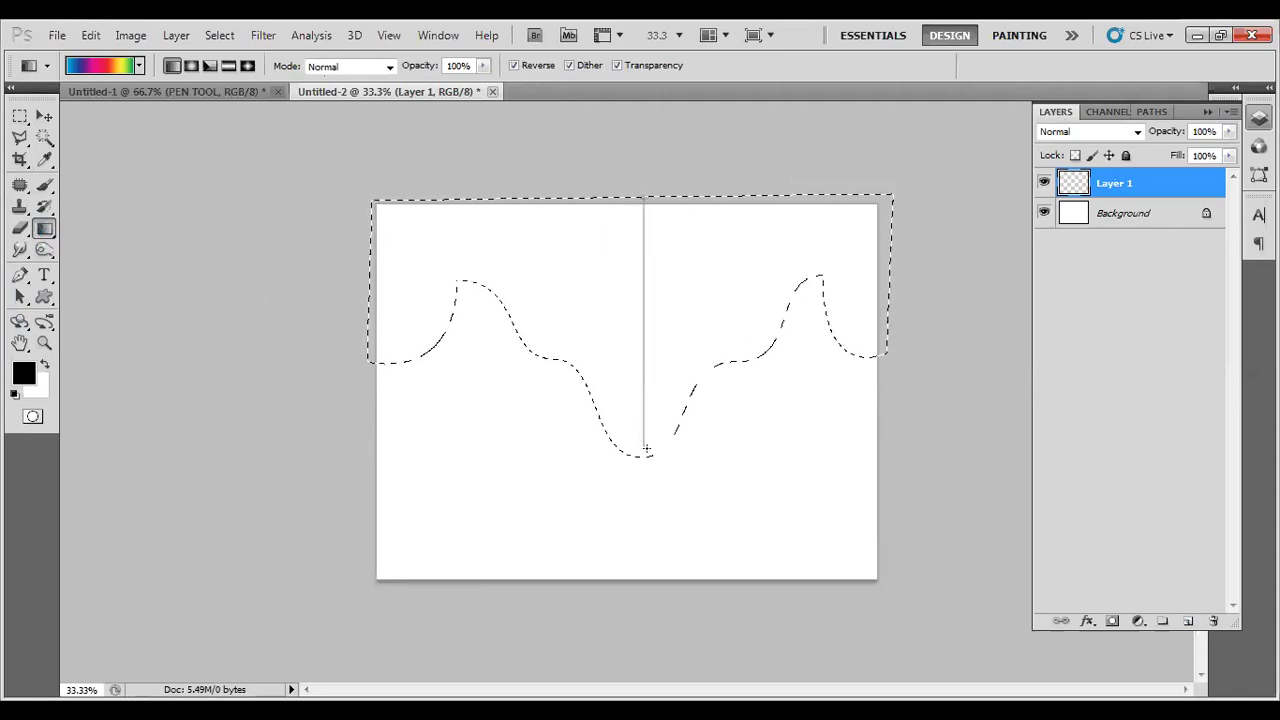
key(ctrl+d)
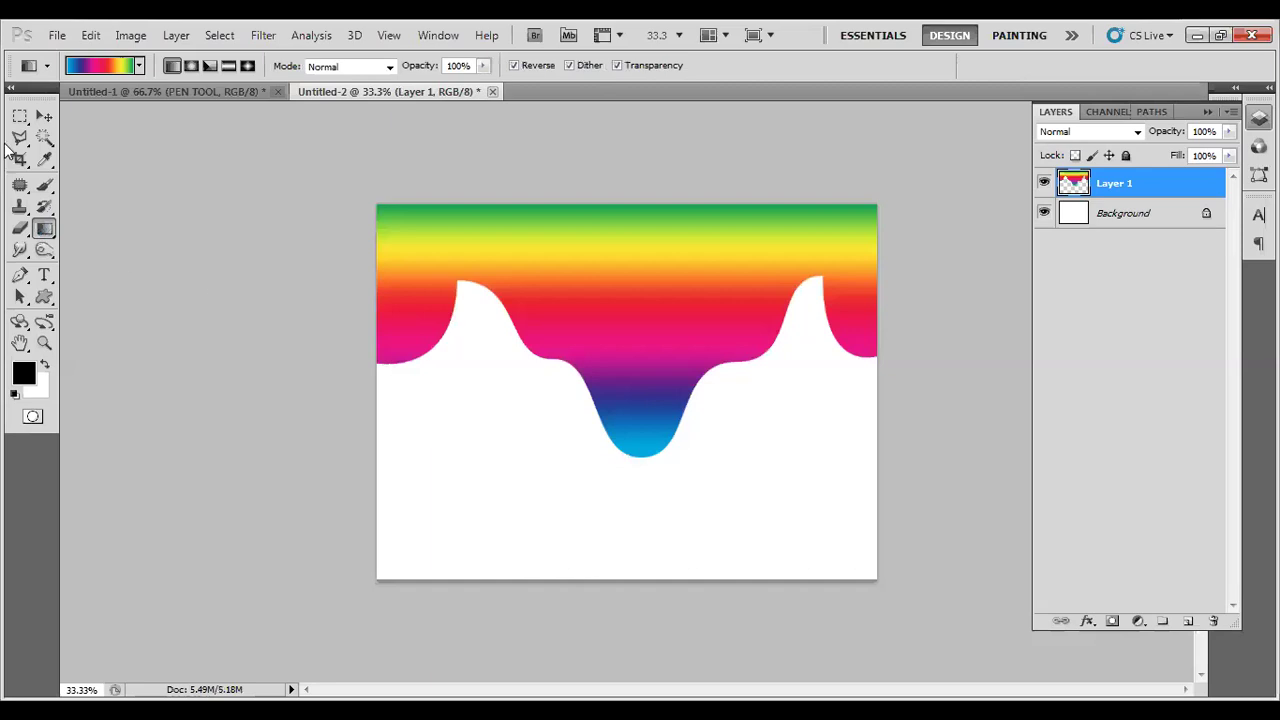
Clear Layer 1's fill, invert the selection, and drag a left-to-right rainbow gradient below the wave
click(43, 116)
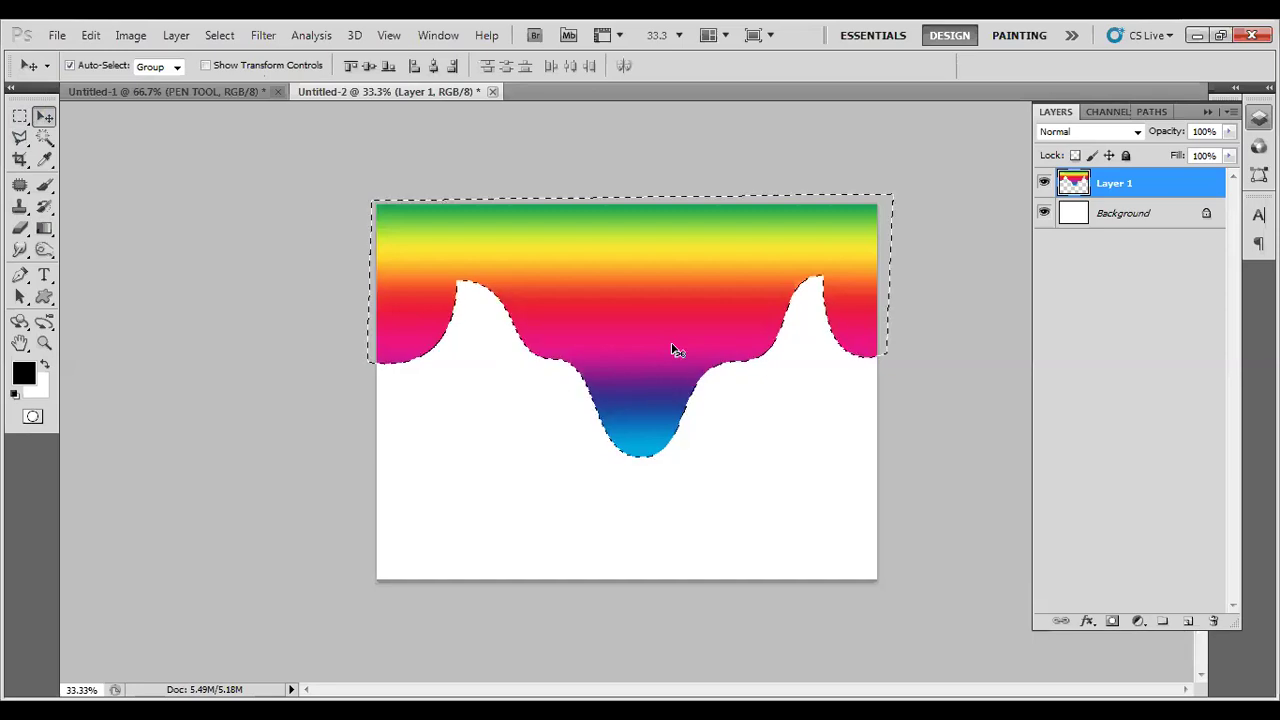
key(Delete)
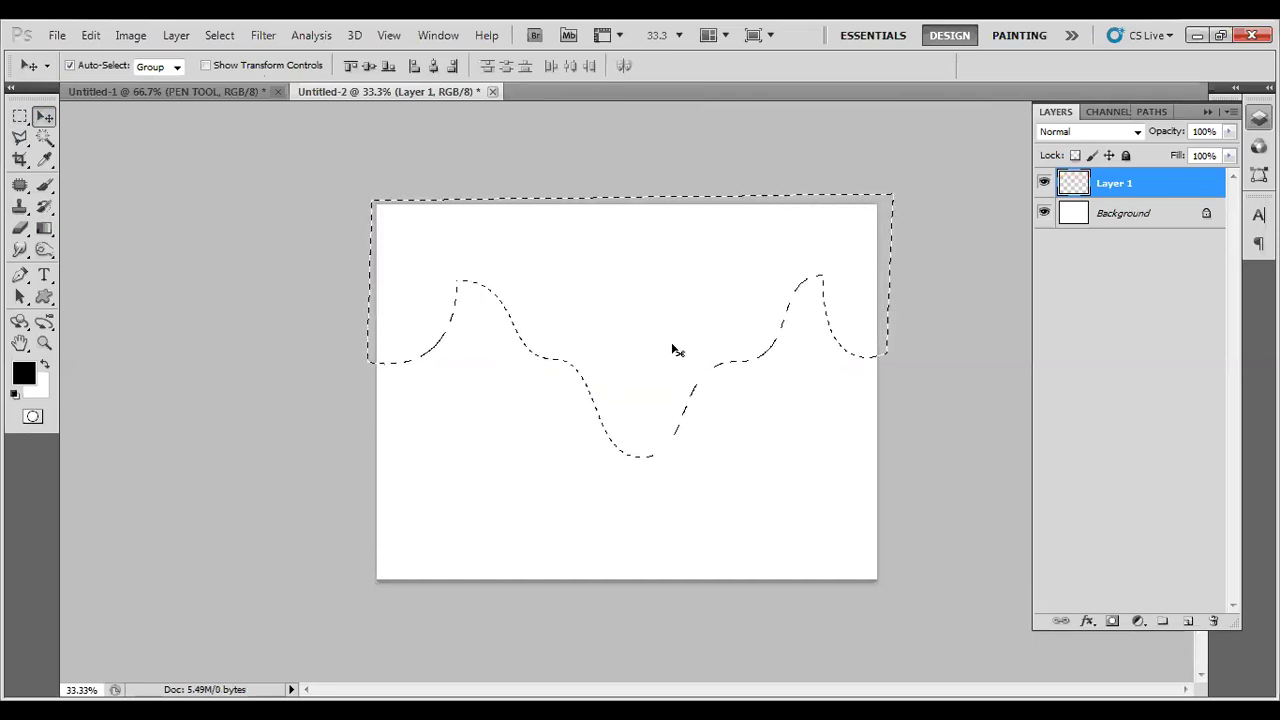
click(215, 35)
click(233, 108)
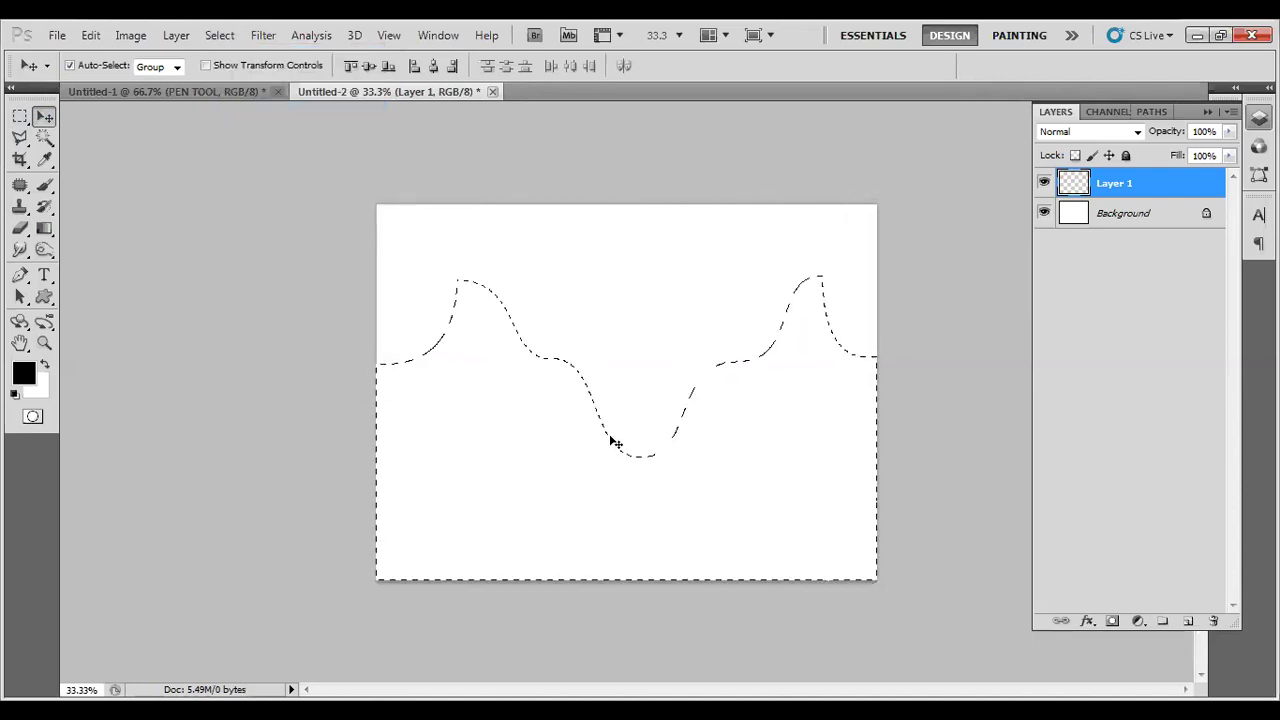
click(44, 229)
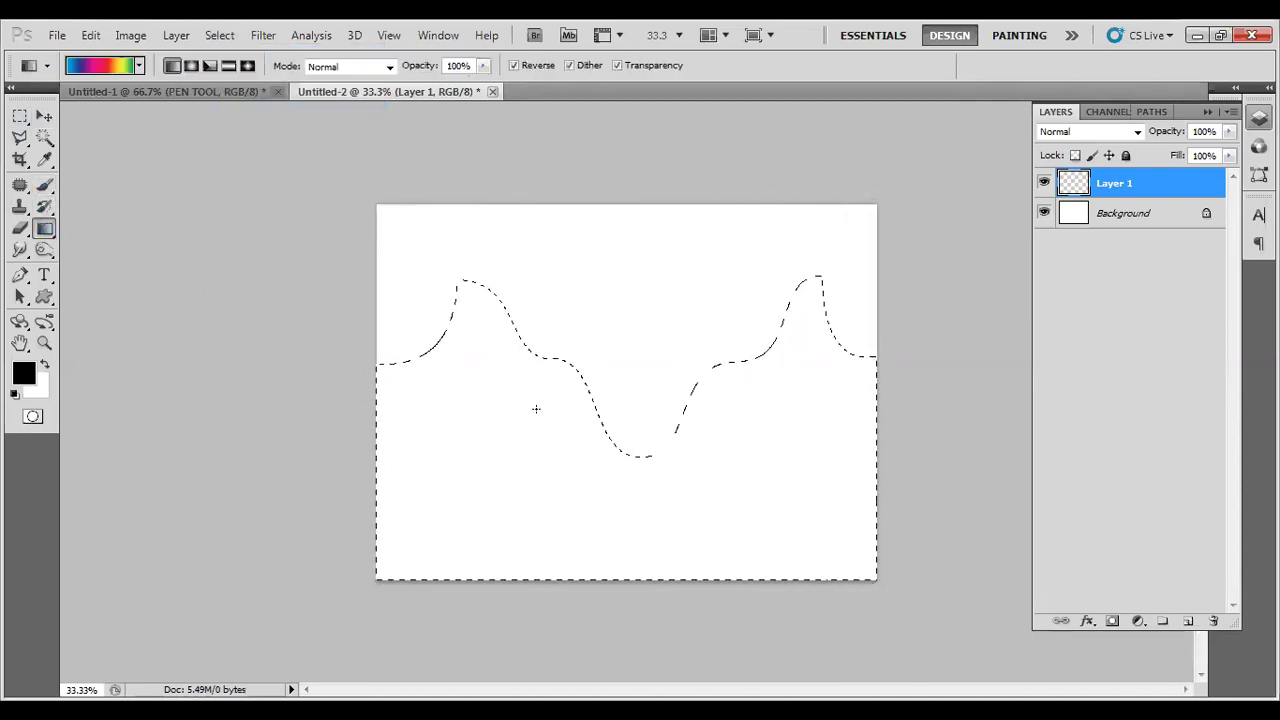
drag(377, 487, 870, 488)
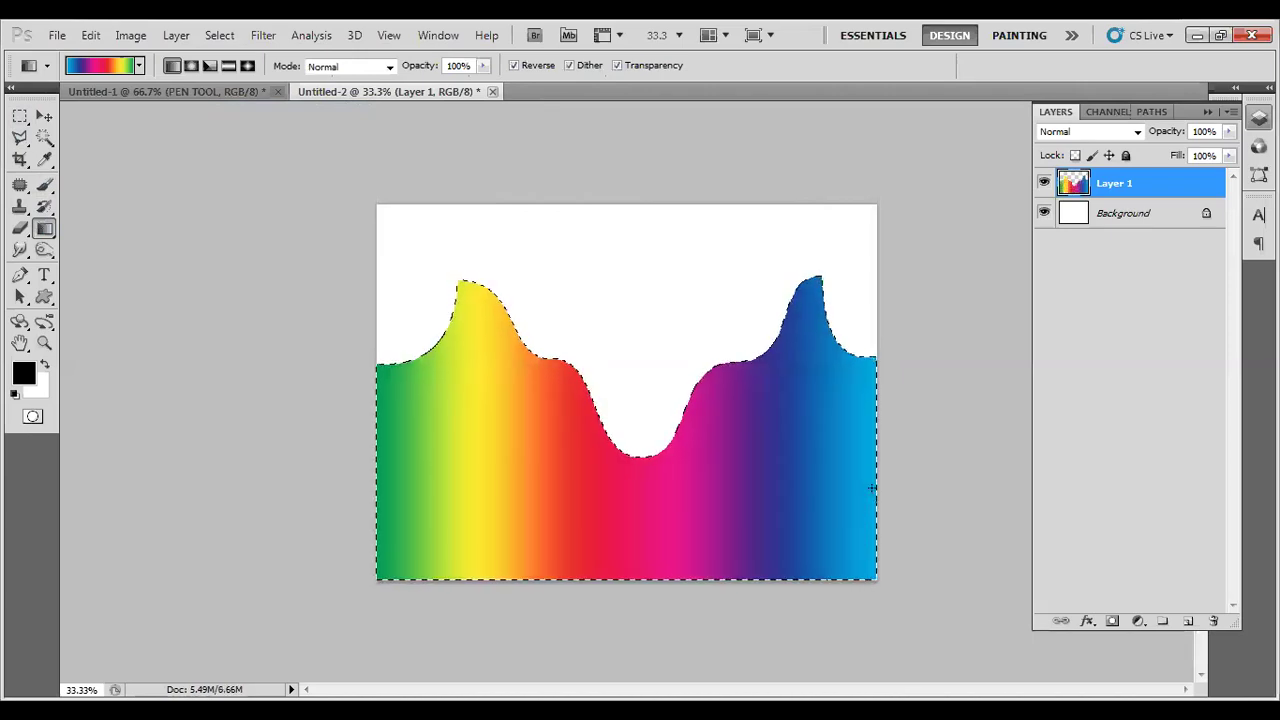
Reload the wave path as a selection, delete Layer 1's gradient pixels, and deselect
key(ctrl+d)
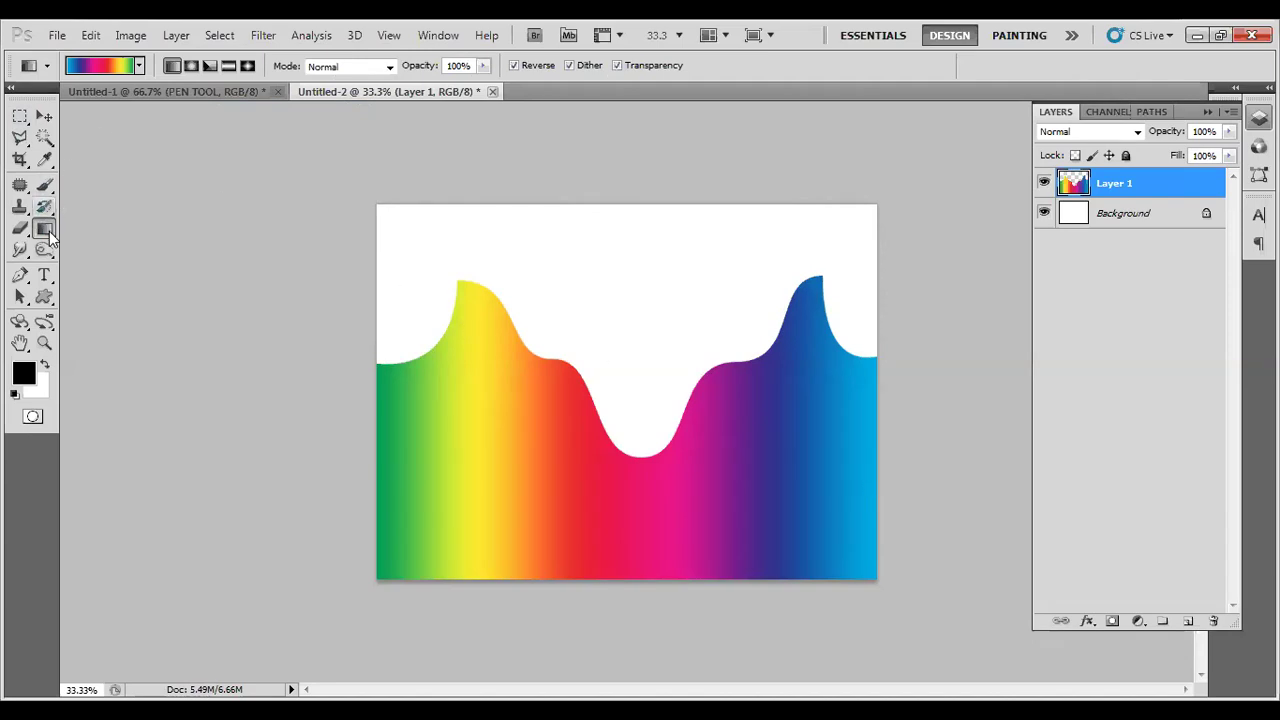
click(19, 279)
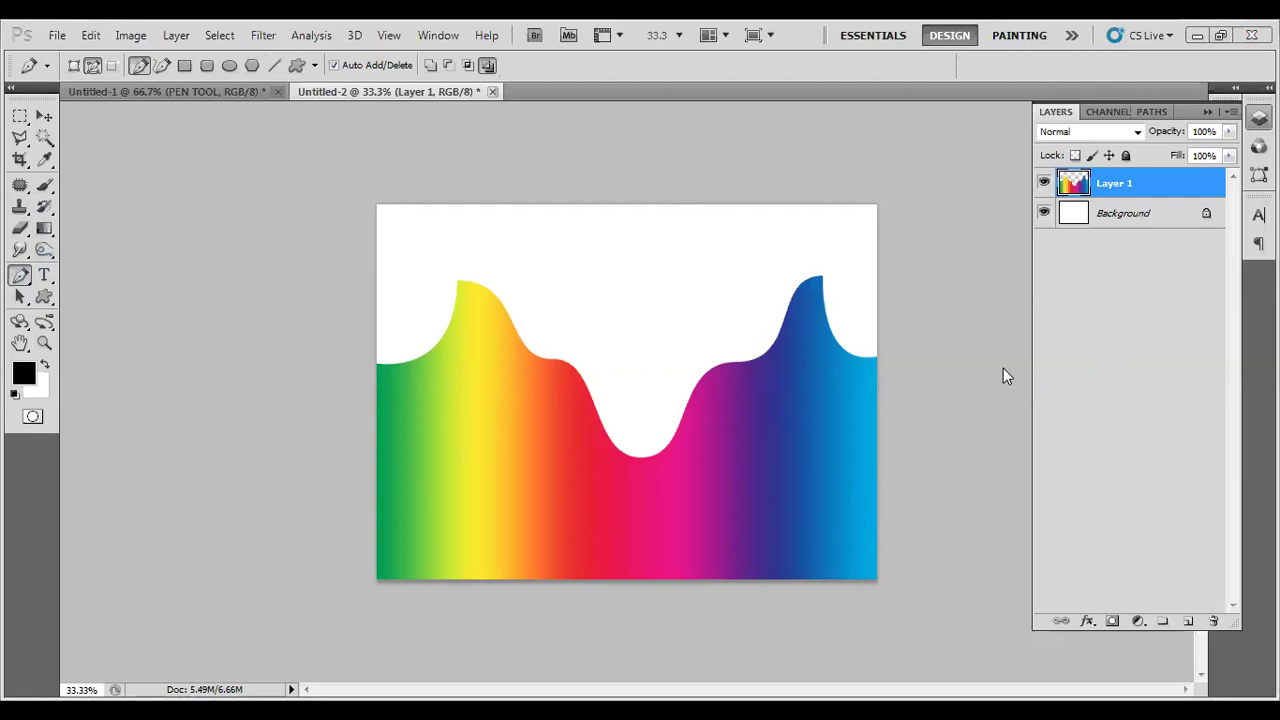
key(ctrl+Return)
key(Delete)
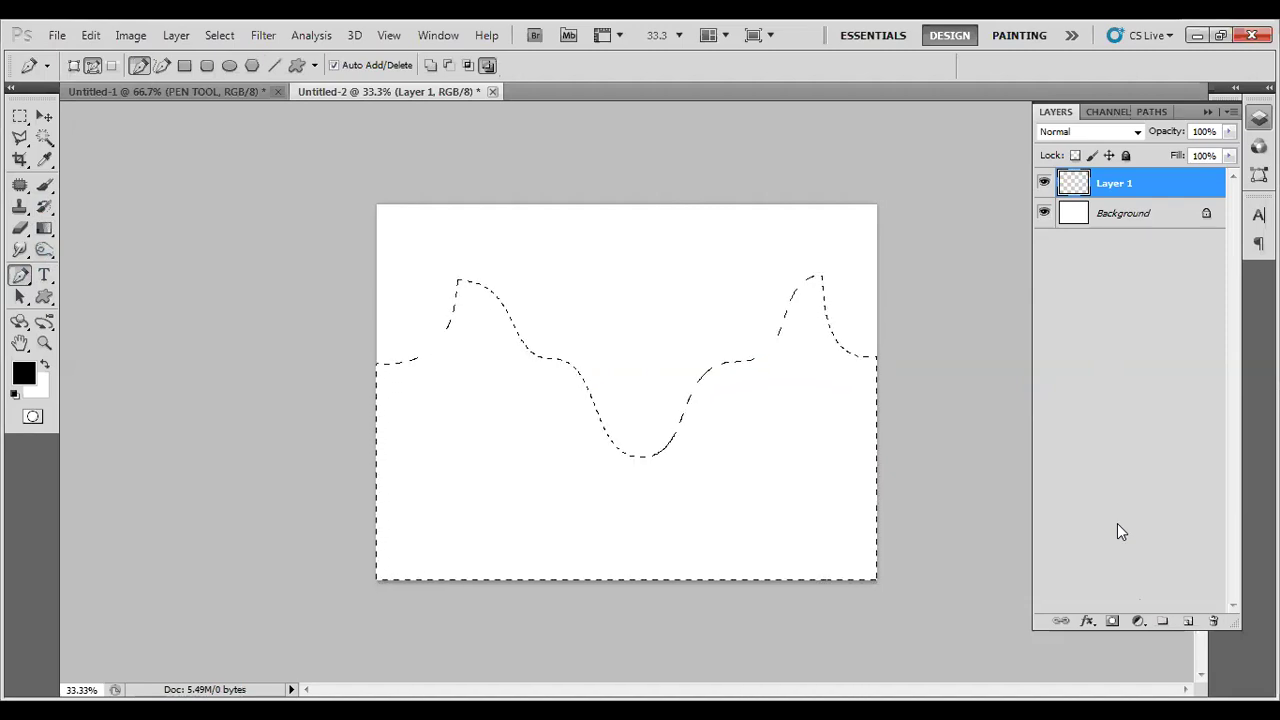
key(ctrl+d)
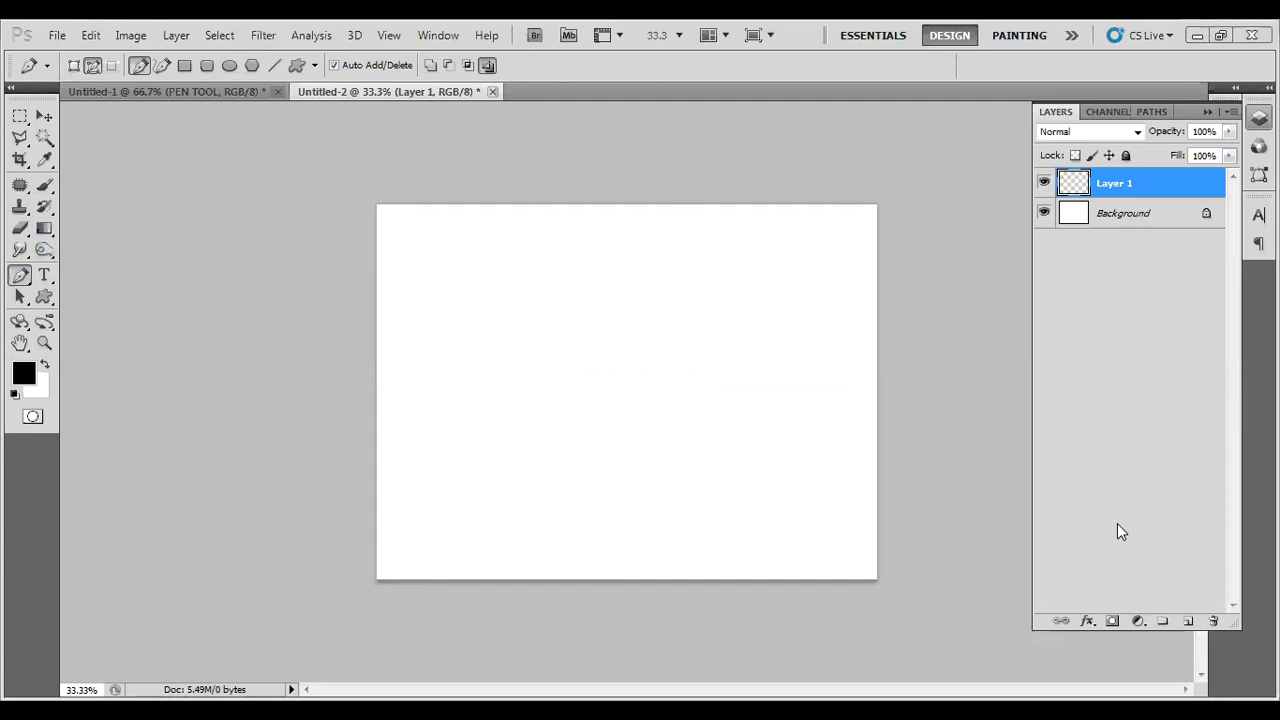
Reload the wave selection, test a black Paint Bucket fill below the wave, then undo it
key(ctrl+z)
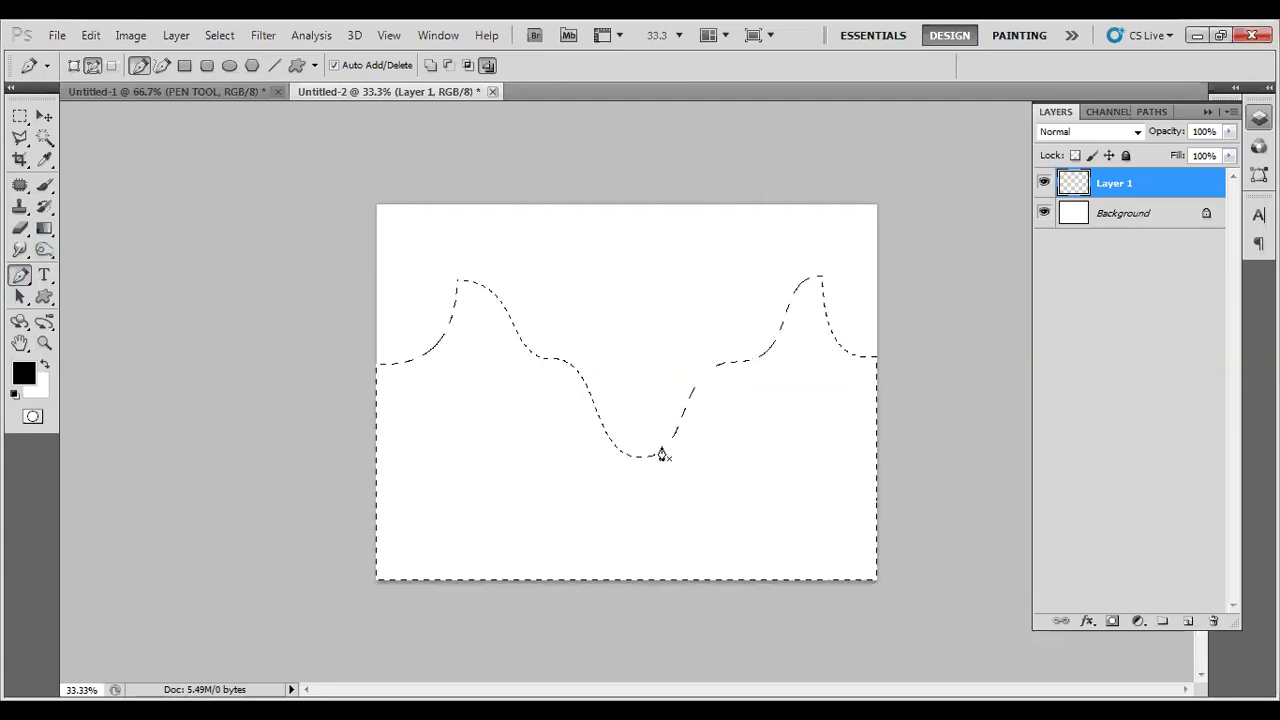
click(45, 230)
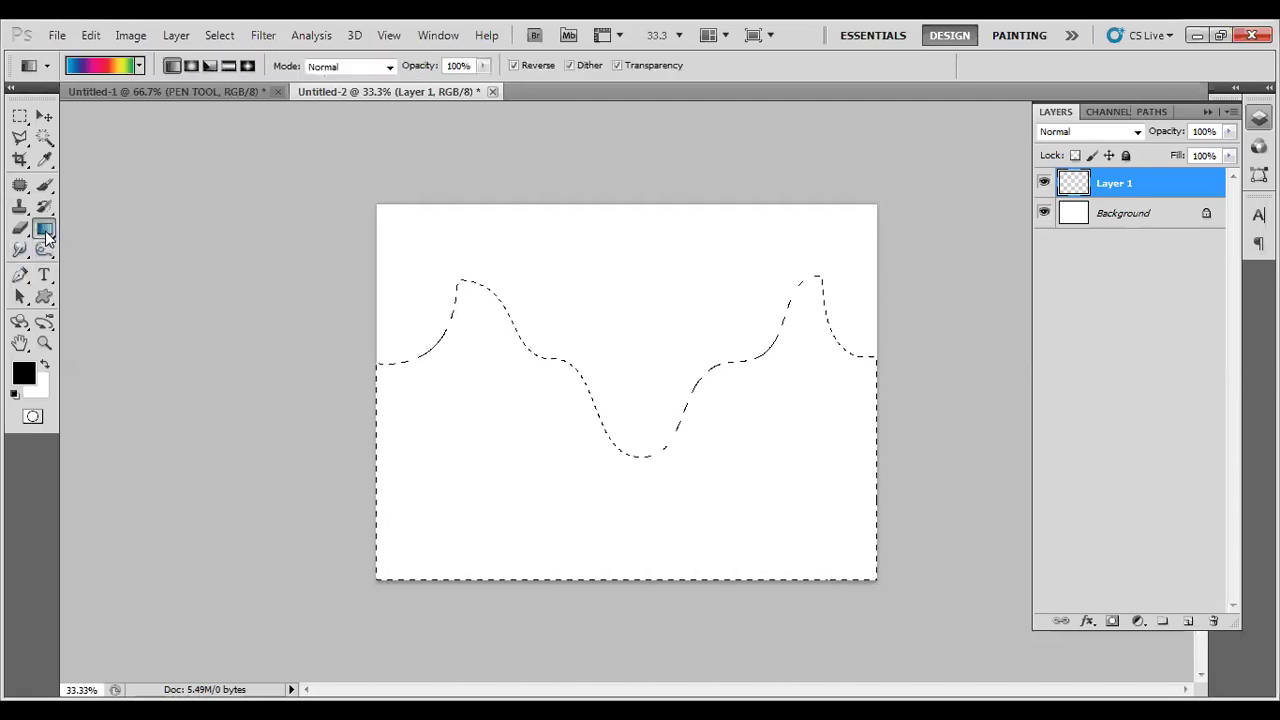
right_click(45, 232)
click(80, 247)
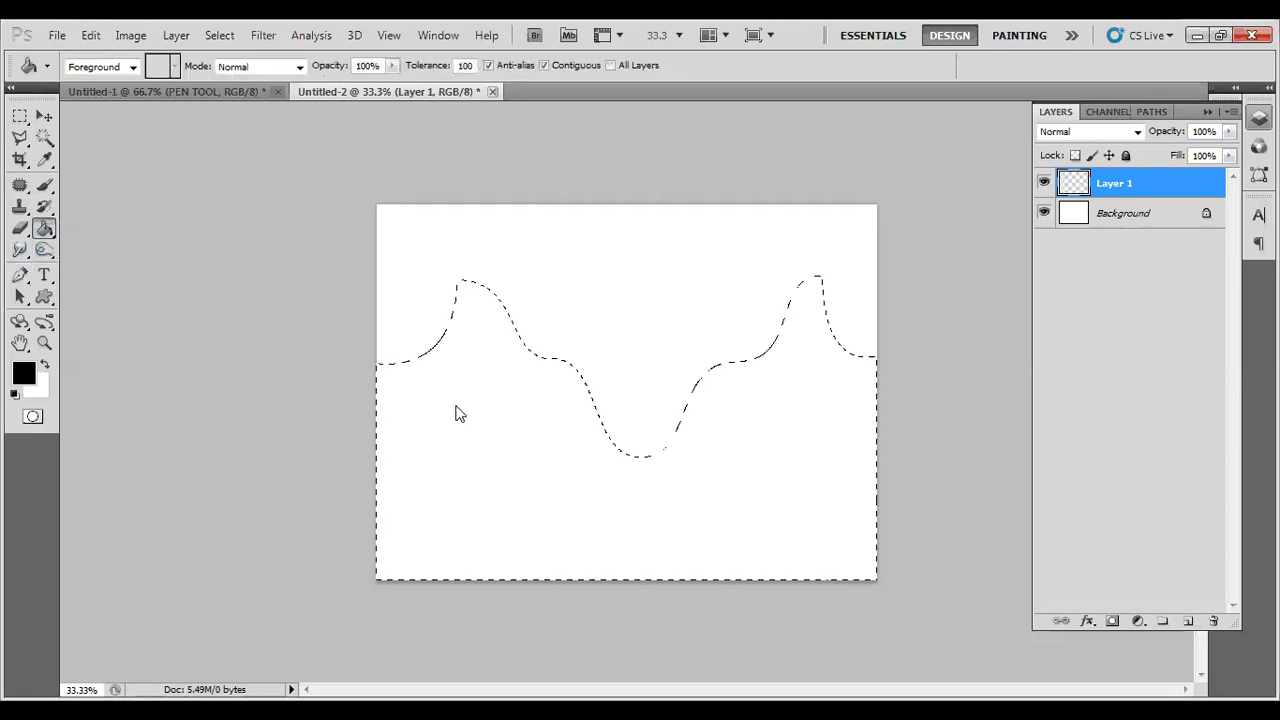
click(454, 411)
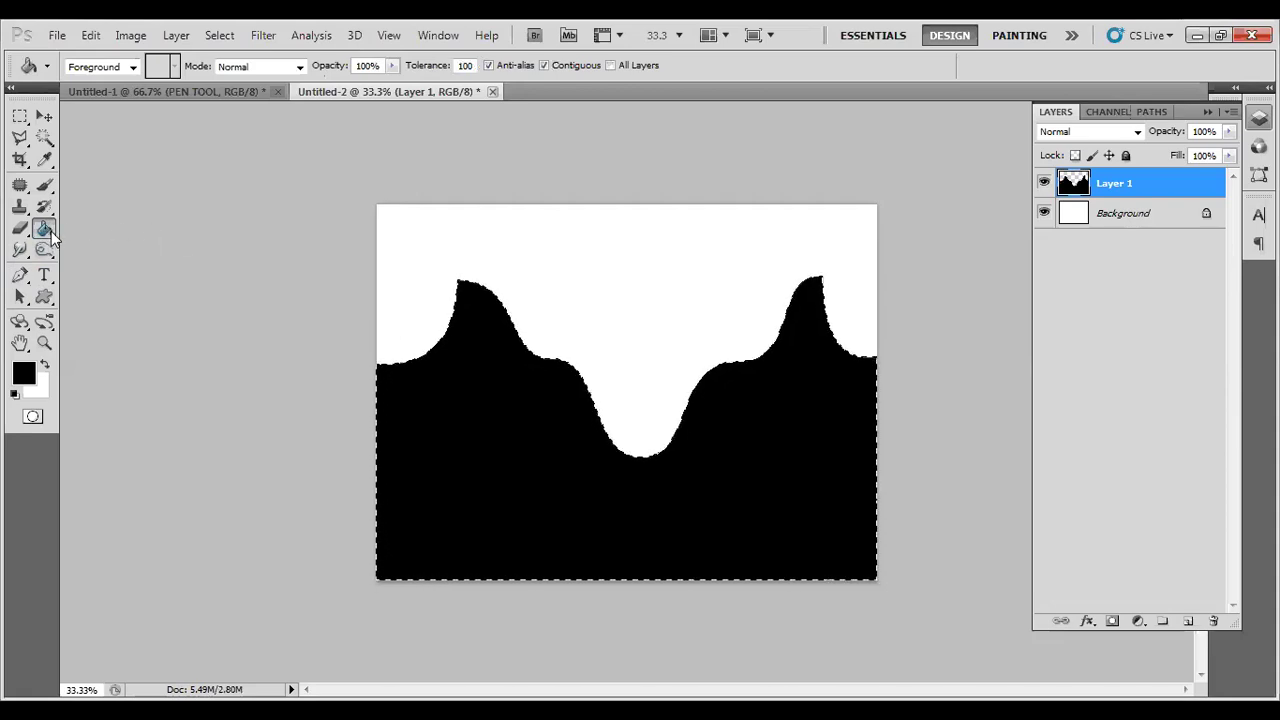
key(ctrl+z)
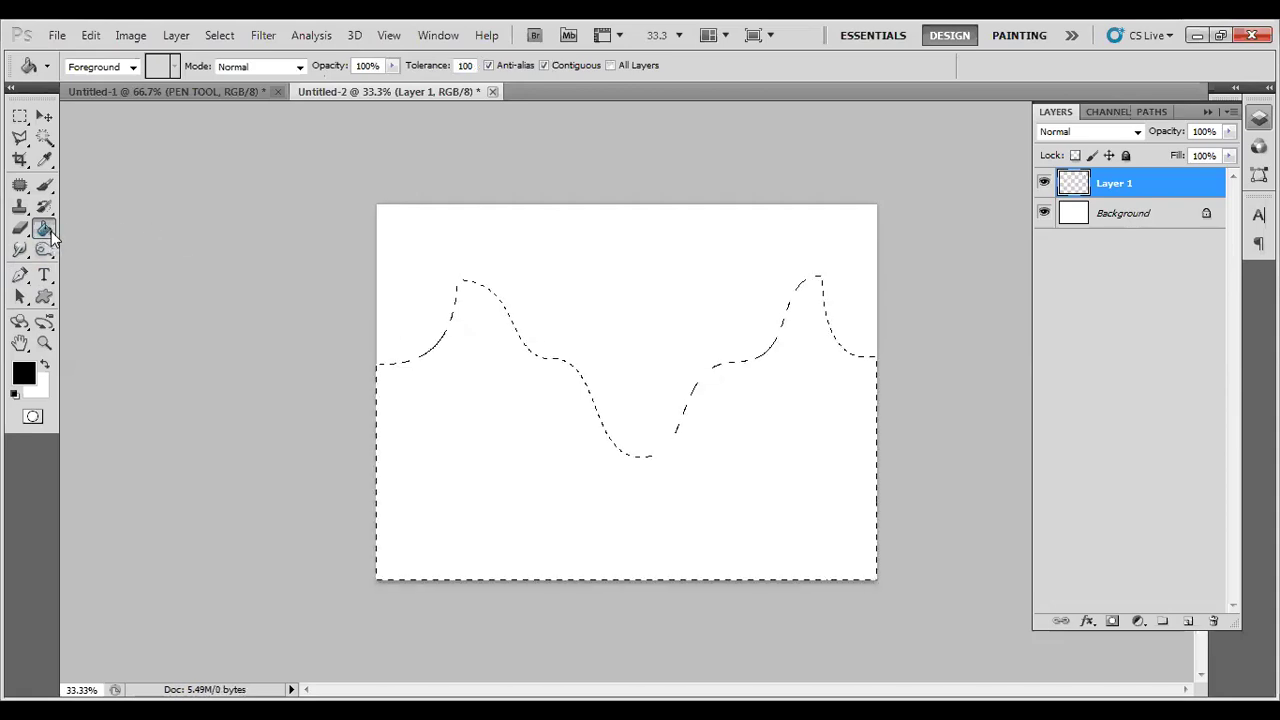
Test a left-to-right rainbow gradient below the wave, undo it, and invert the selection to above the wave
drag(45, 229, 90, 229)
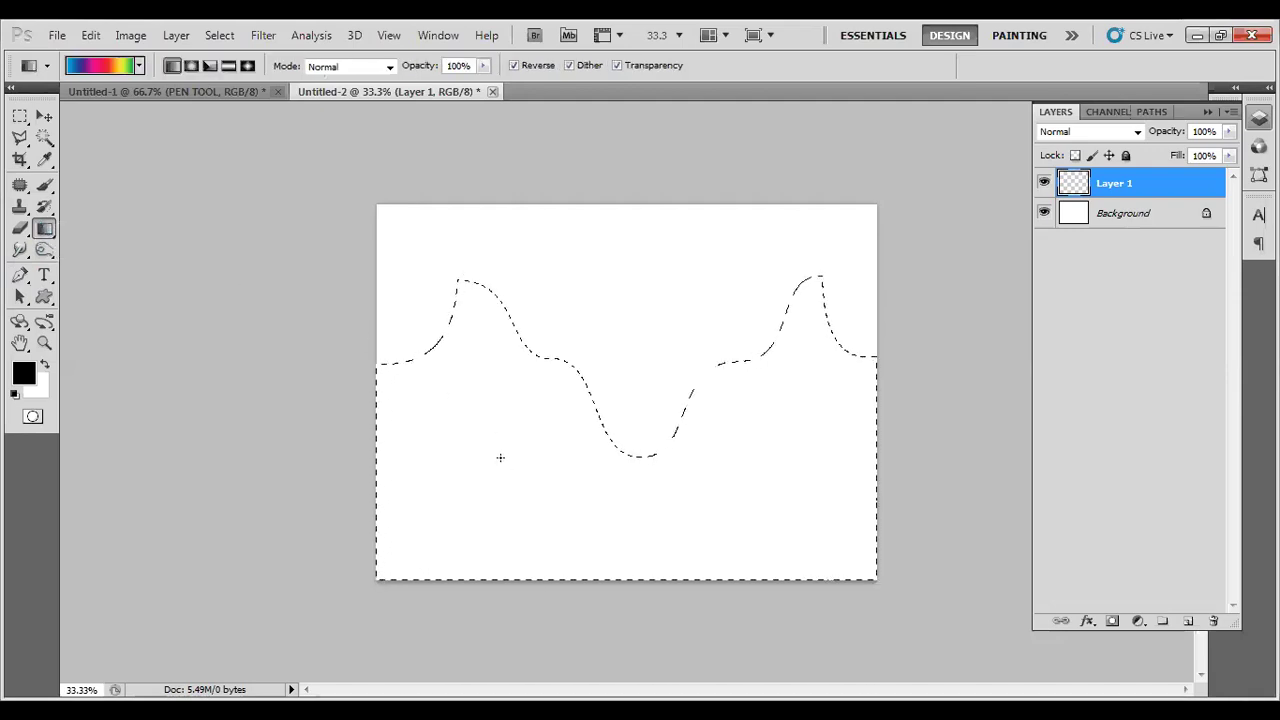
drag(376, 457, 873, 456)
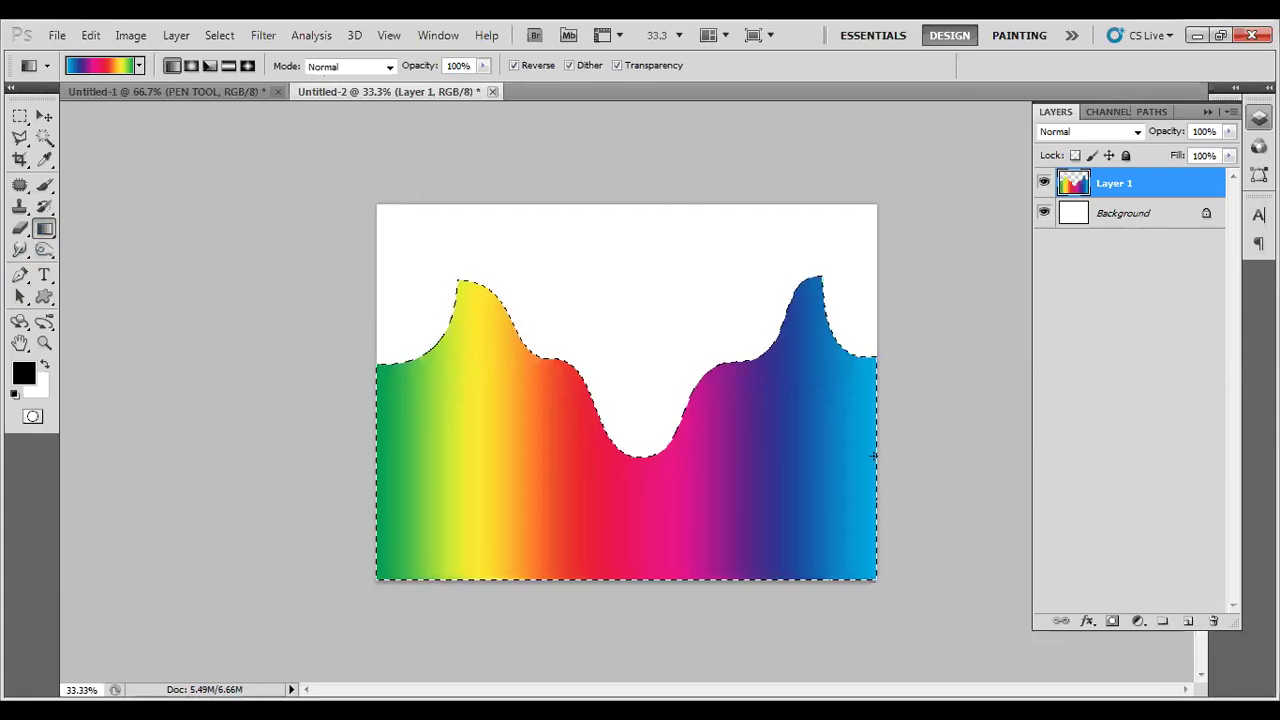
key(ctrl+z)
key(ctrl+shift+i)
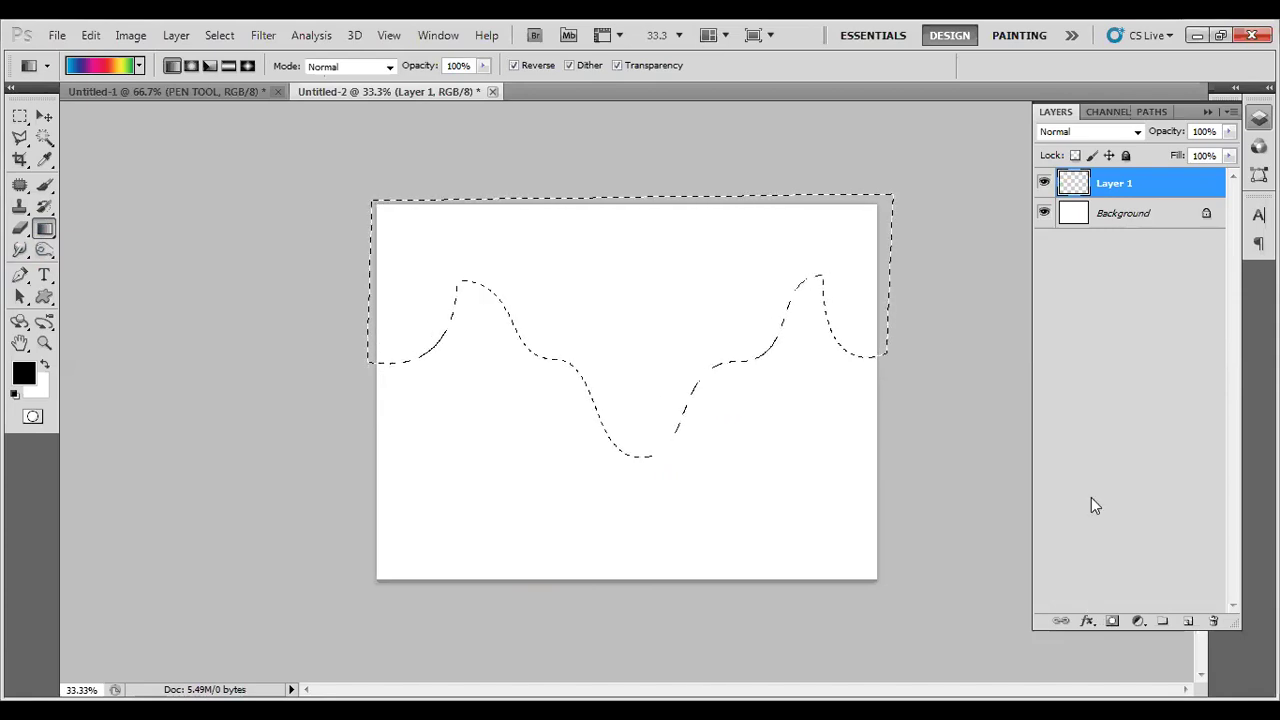
Add a vertical rainbow gradient above the wave and a horizontal one below it, then deselect
key(ctrl+d)
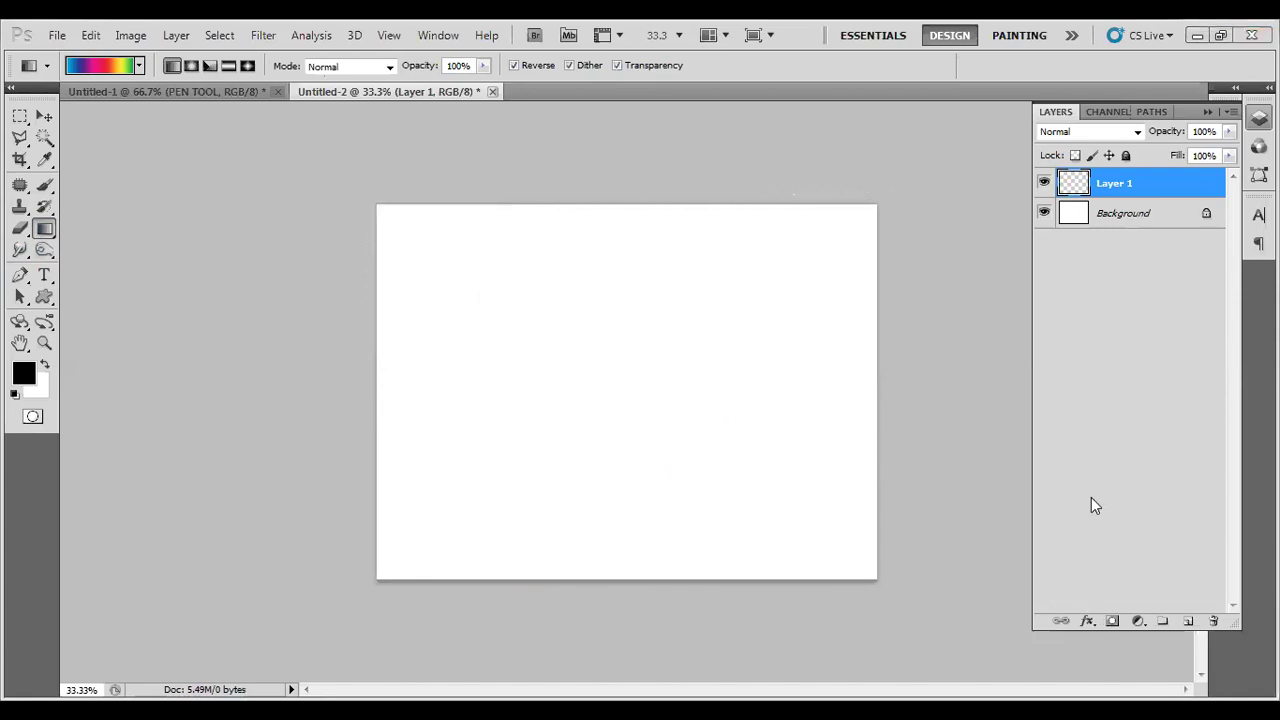
key(ctrl+z)
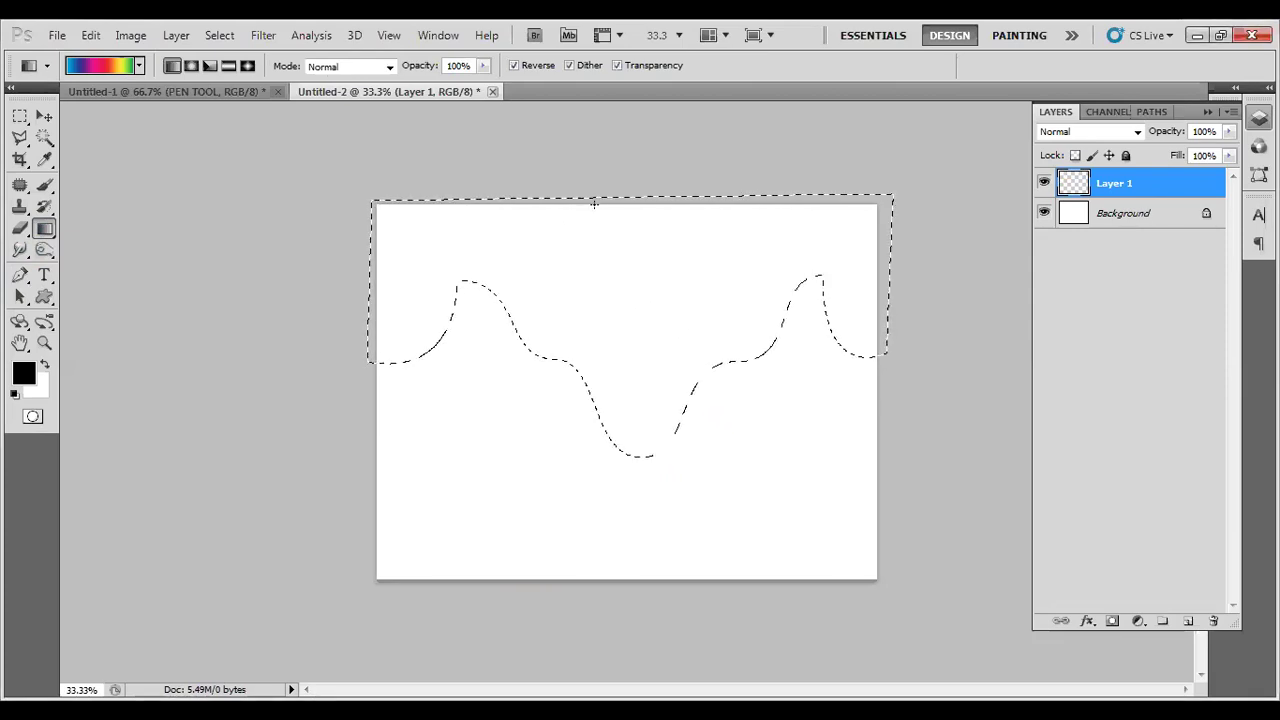
drag(616, 210, 625, 448)
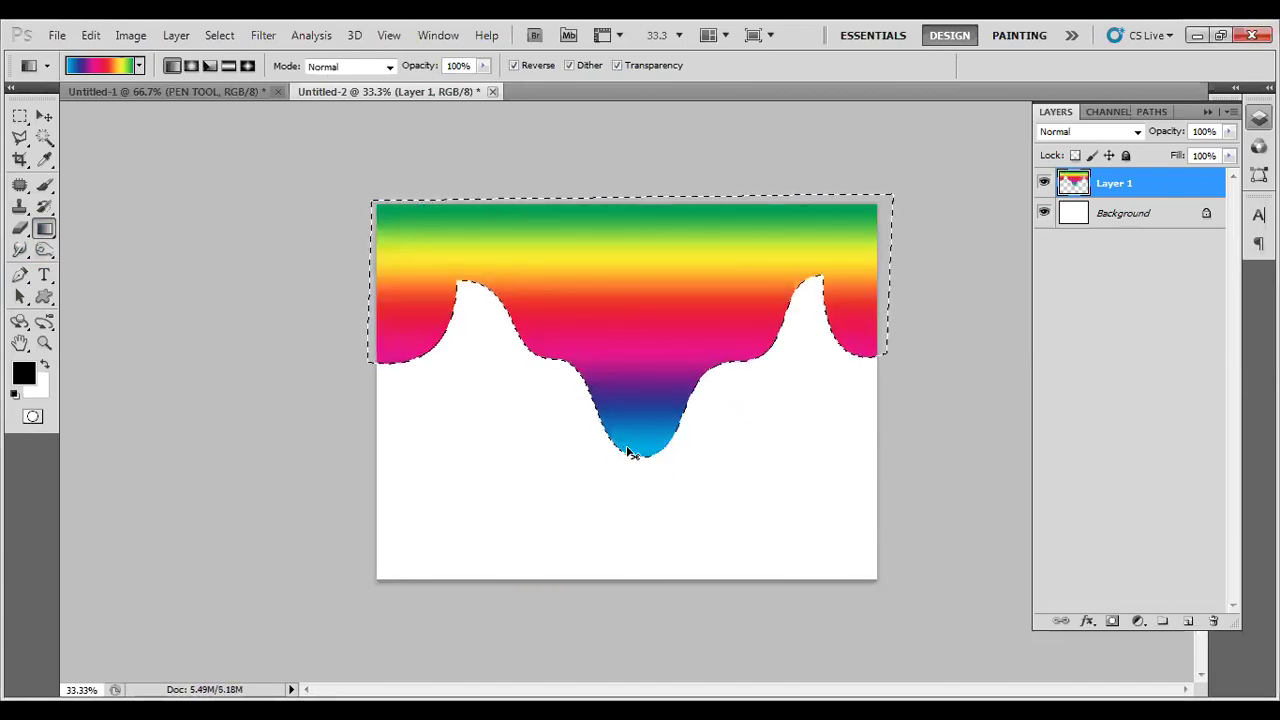
key(ctrl+shift+i)
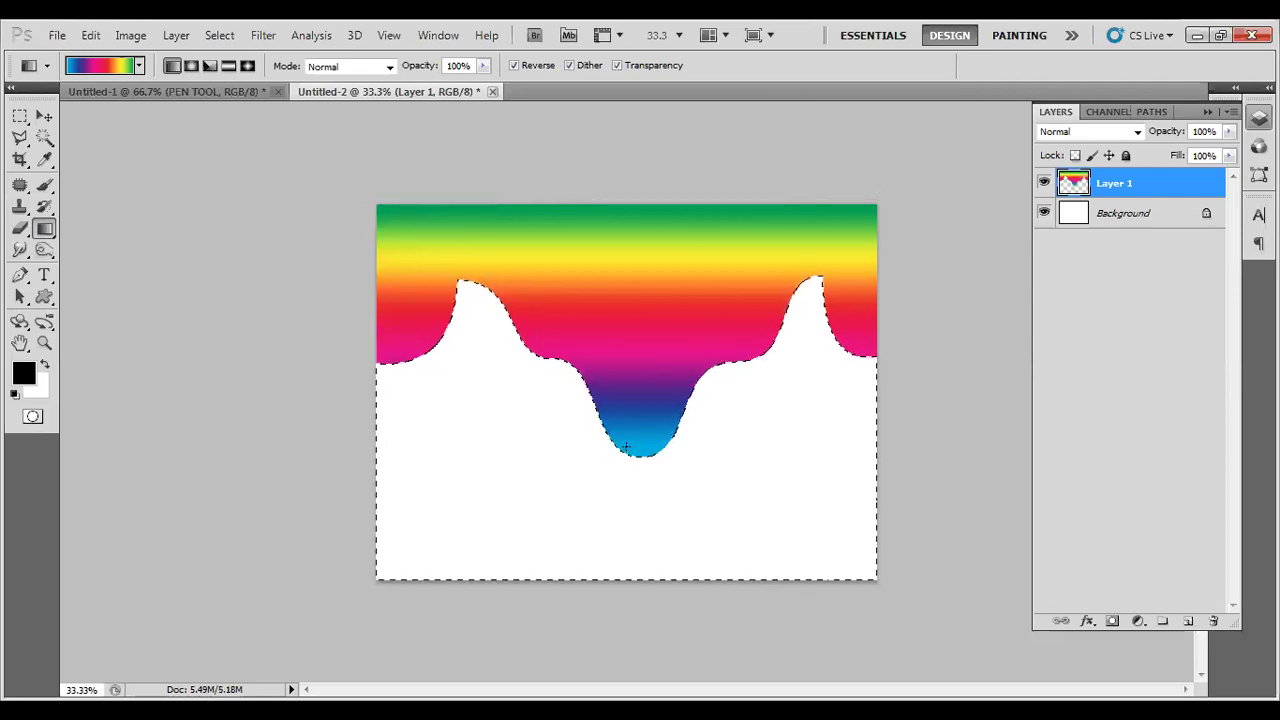
drag(368, 470, 872, 490)
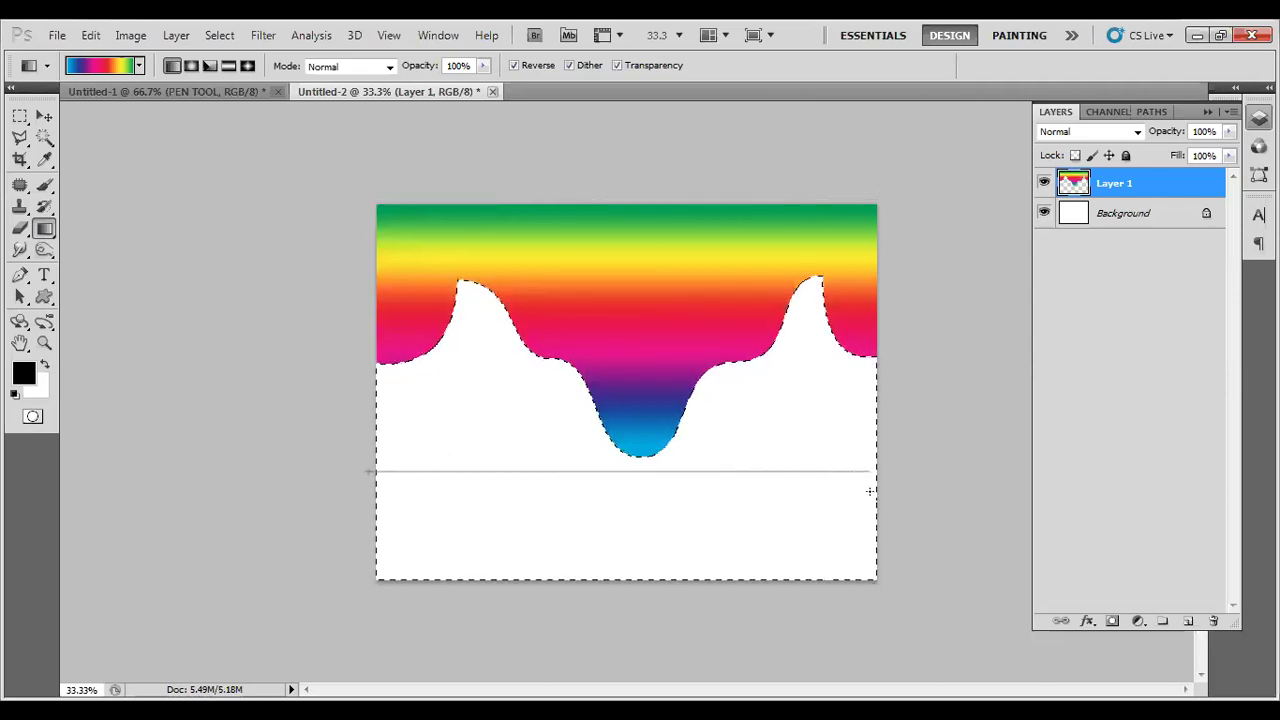
key(ctrl+d)
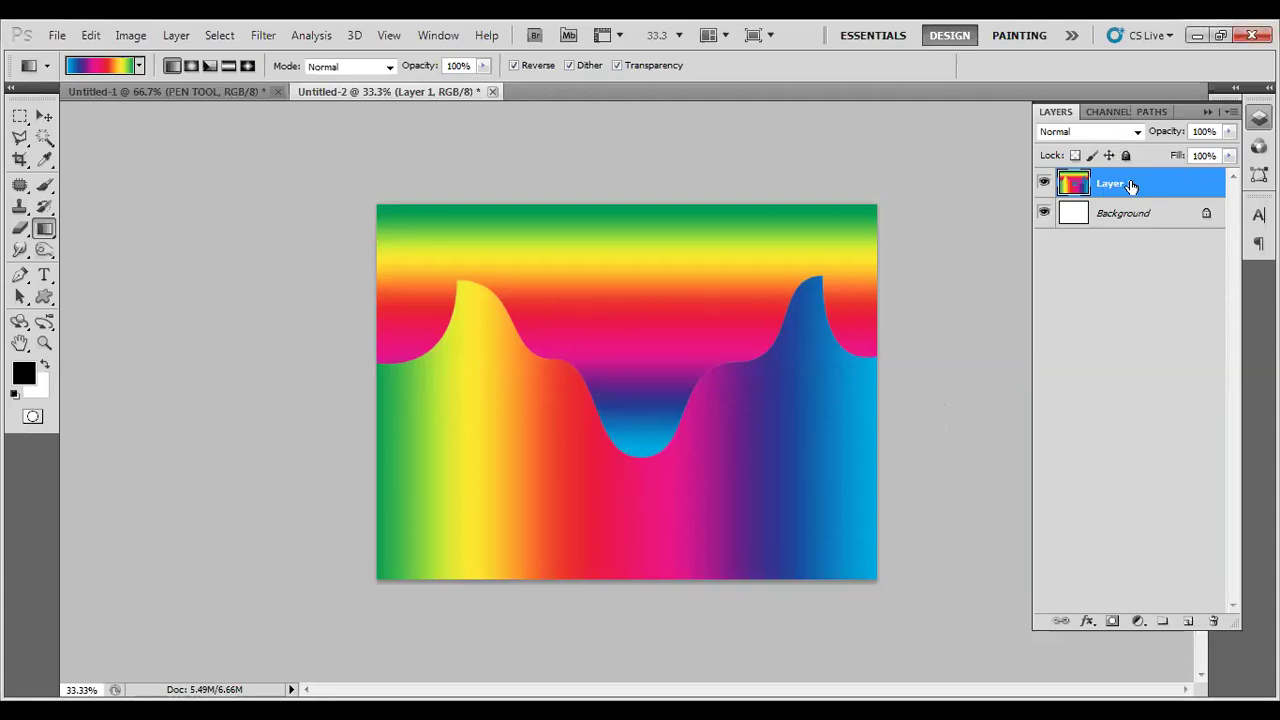
Delete Layer 1 and load the Work Path from the Paths panel as a selection
click(1210, 622)
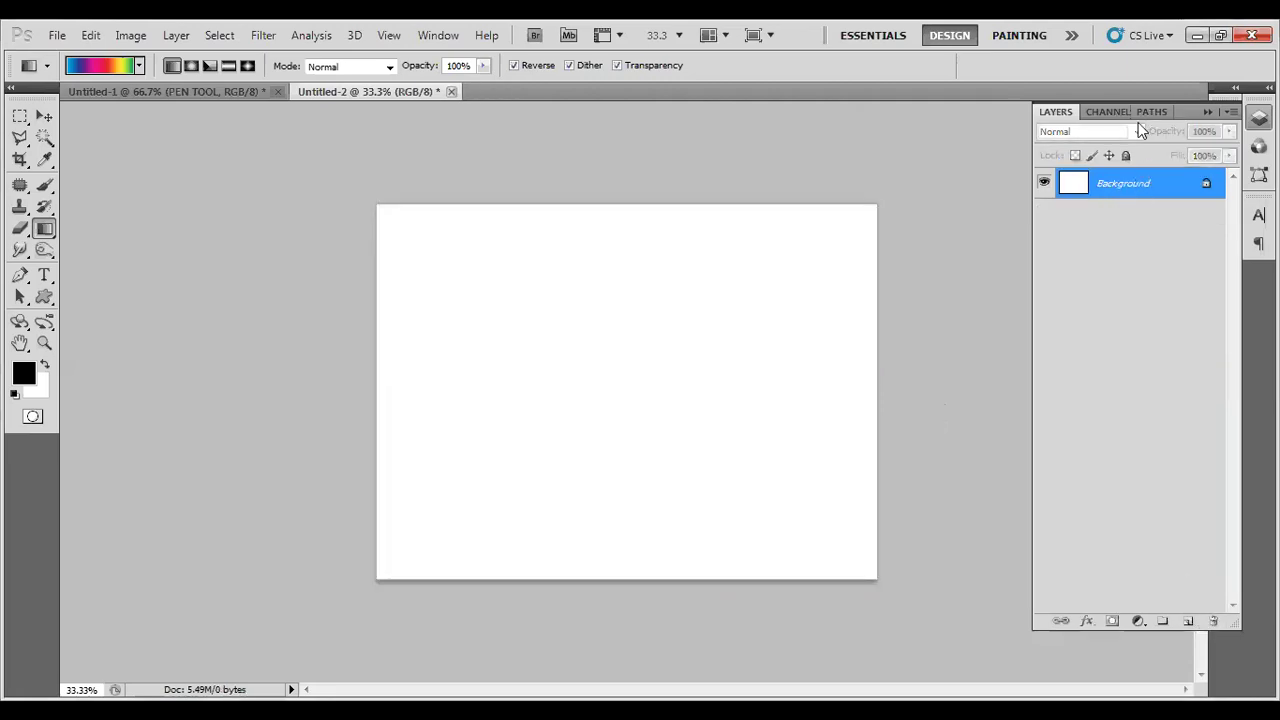
click(1160, 111)
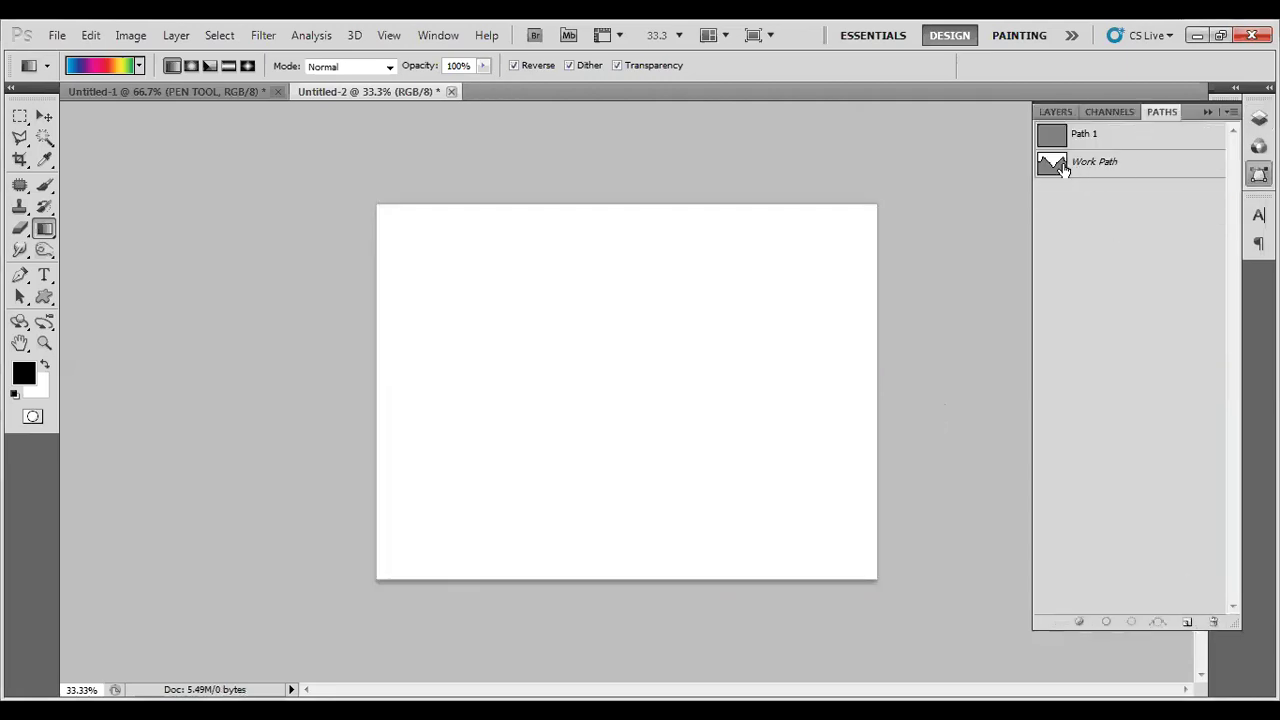
click(1062, 168)
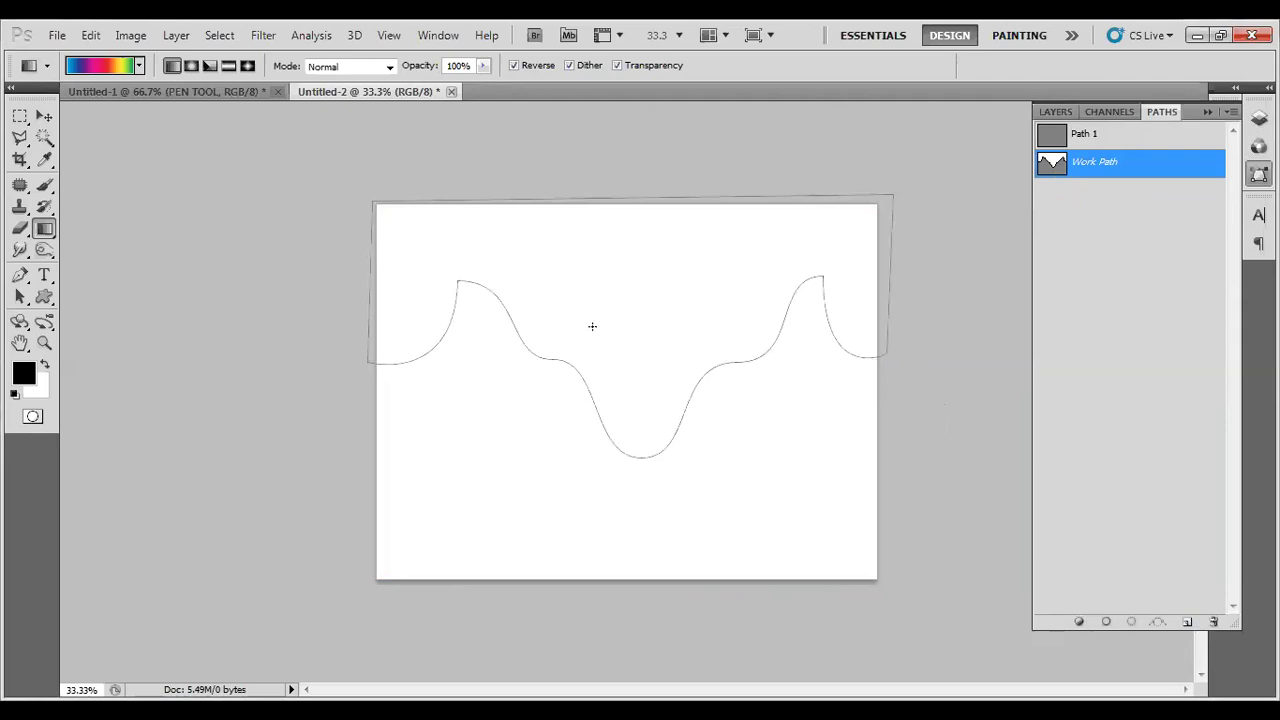
ctrl+click(1052, 170)
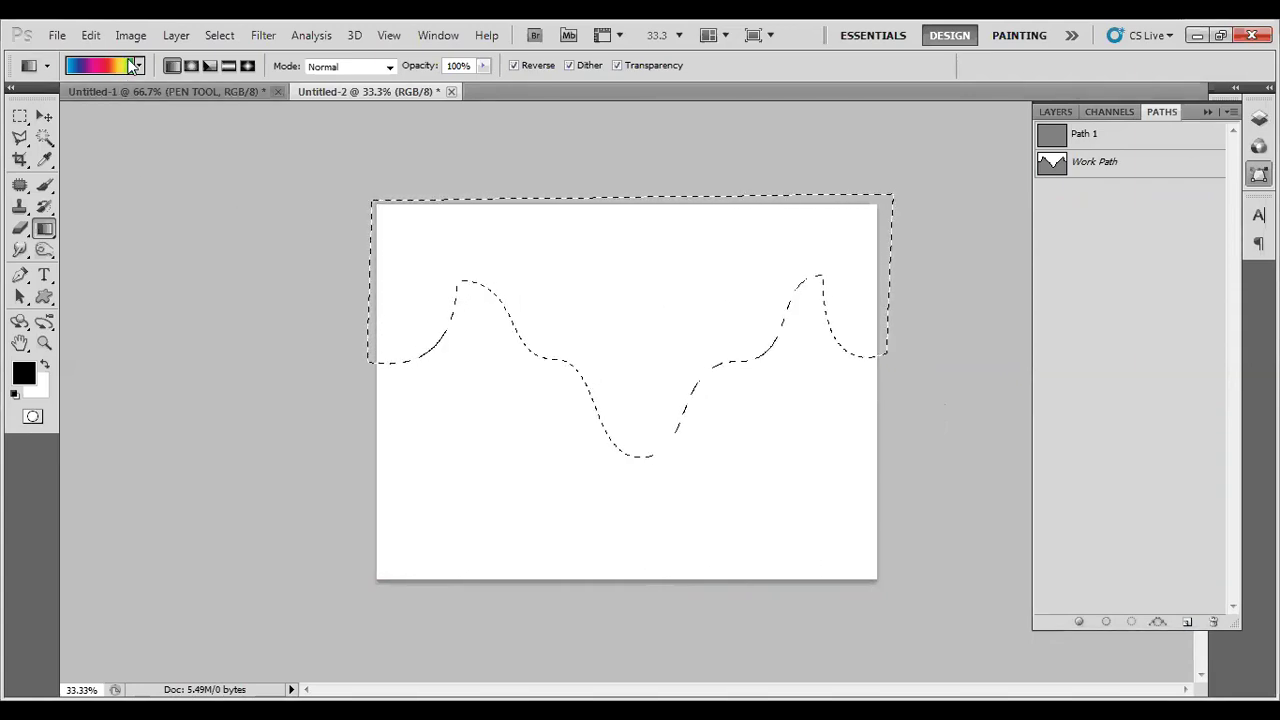
right_click(44, 232)
Set the foreground colour to deep red bc1d1d with Paint Bucket active
click(73, 247)
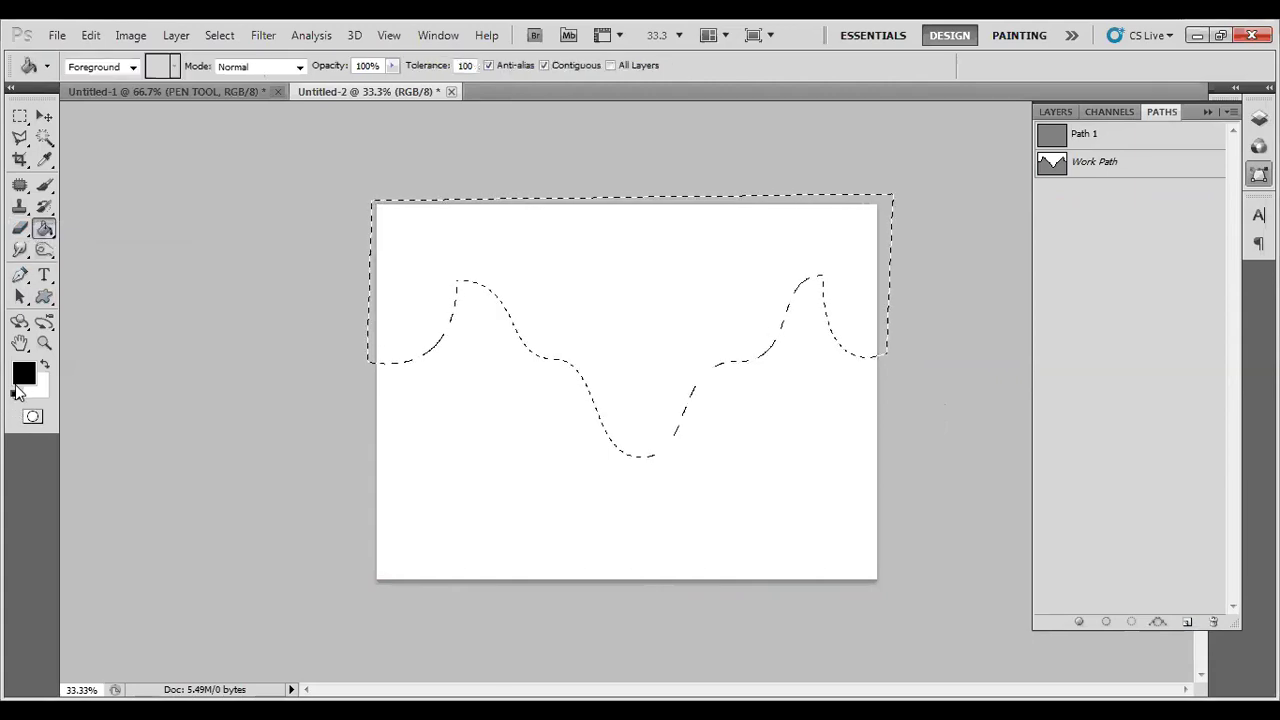
click(23, 373)
click(866, 296)
drag(820, 275, 919, 321)
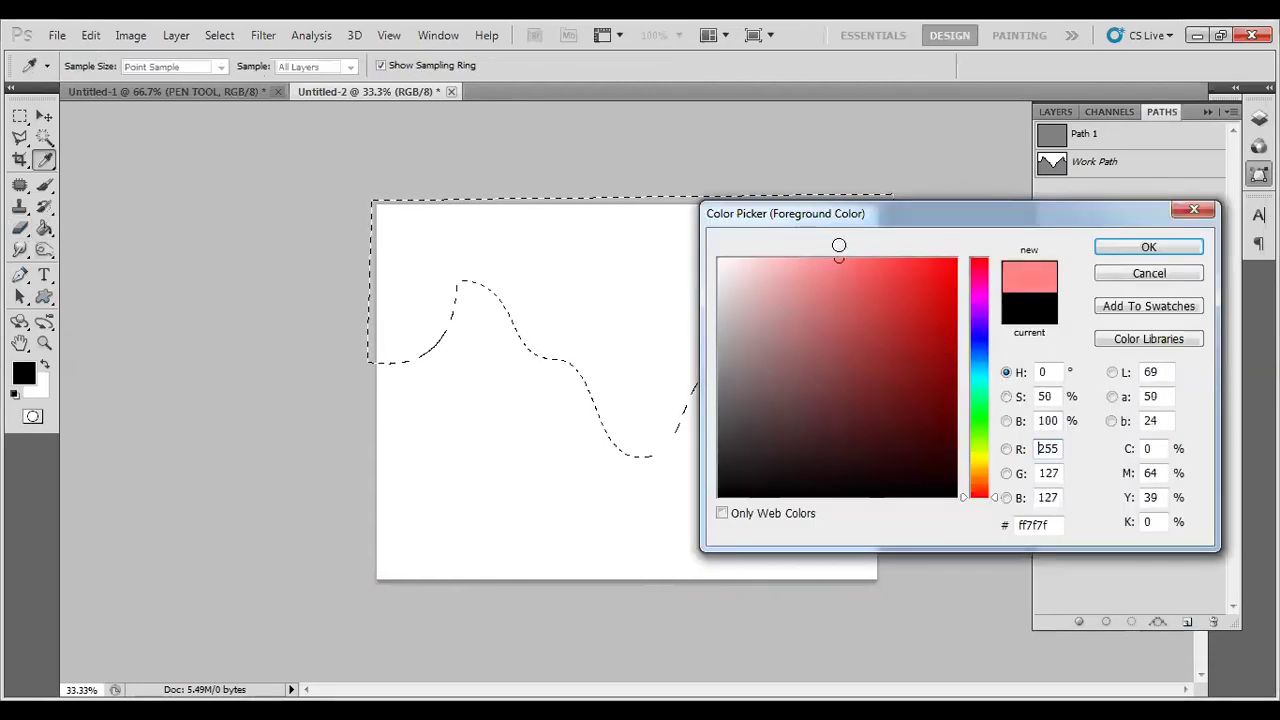
click(1100, 249)
Fill the area above the wave with the red, deselect to check, then reload the wave selection
key(alt+BackSpace)
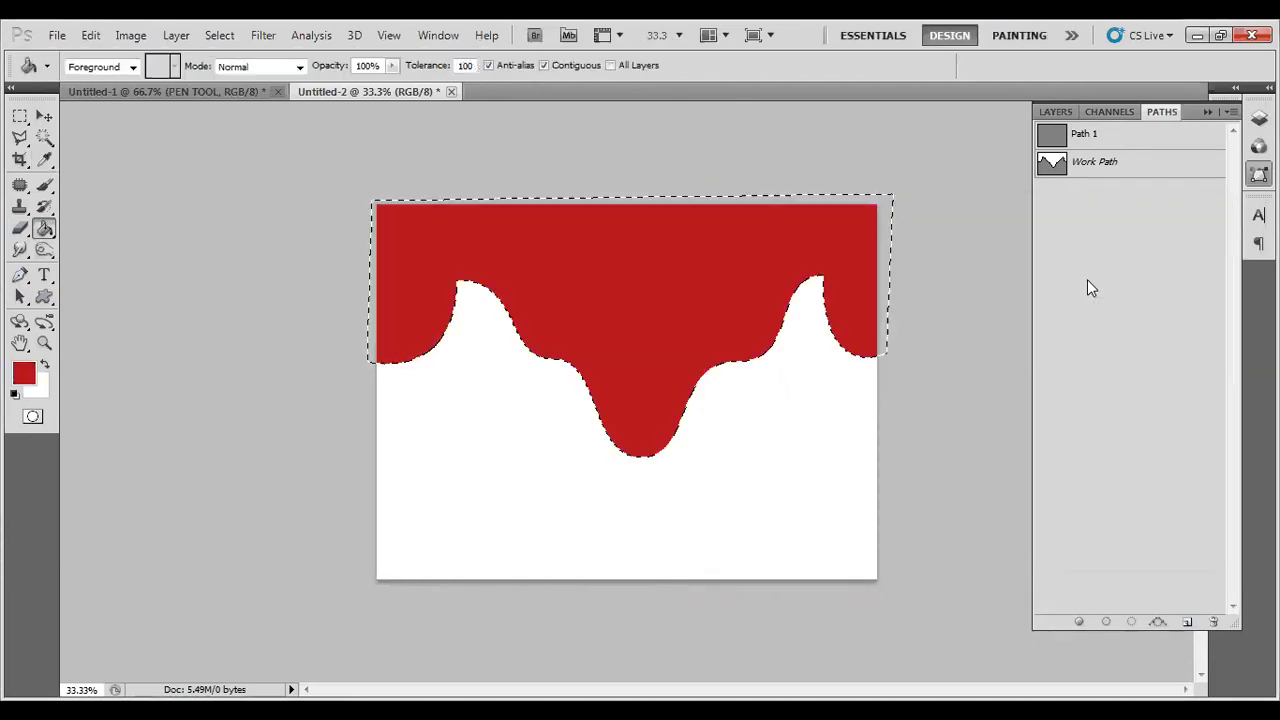
key(ctrl+d)
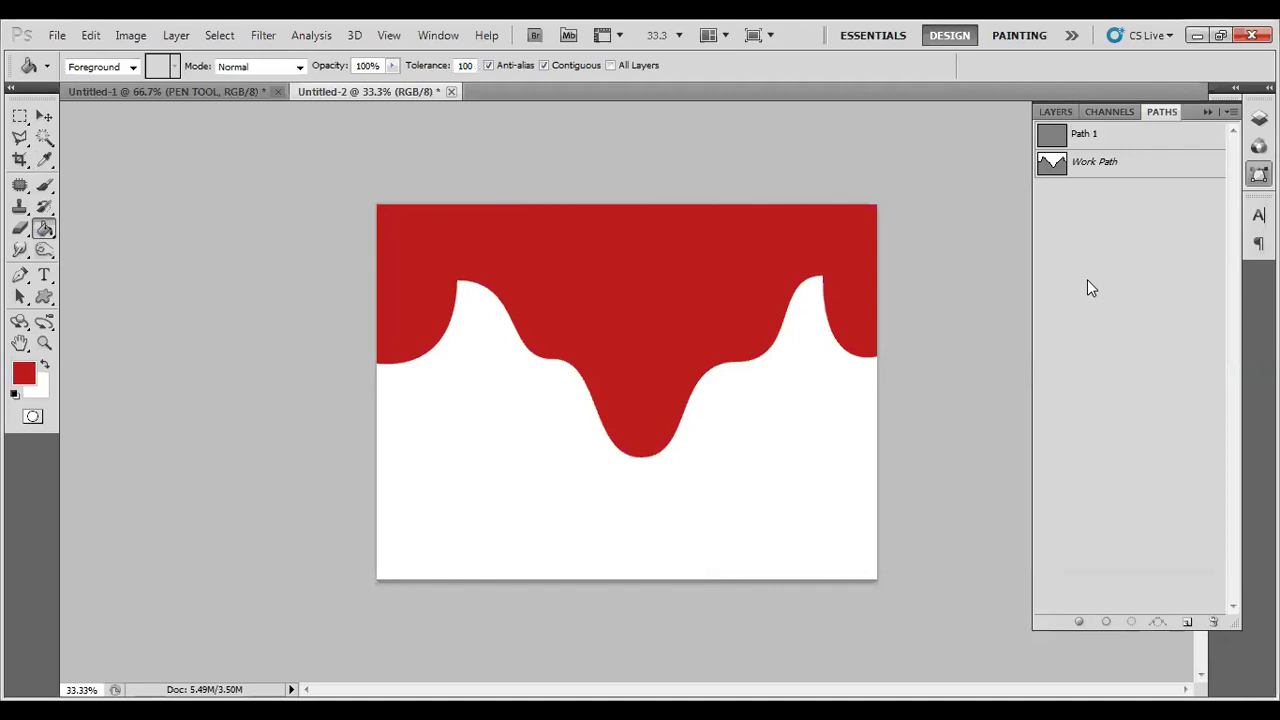
ctrl+click(1055, 168)
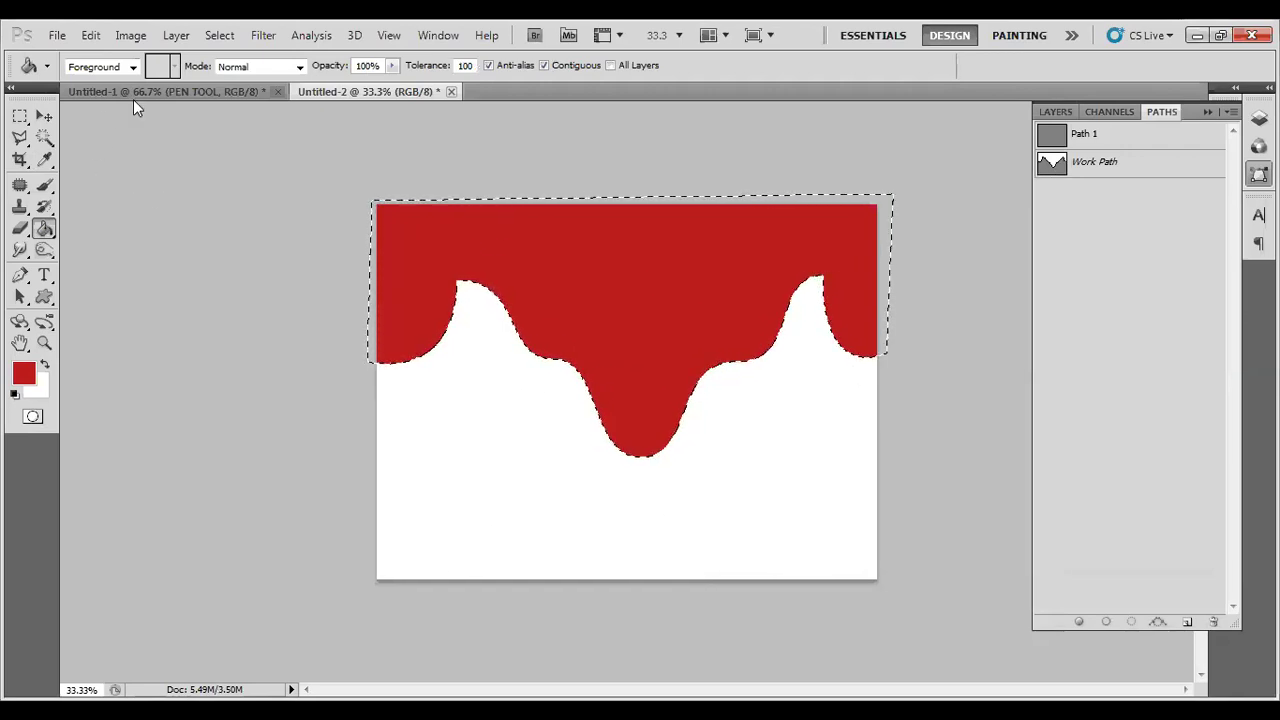
Invert the selection to below the wave and set the foreground colour to green 47bc1d
click(219, 35)
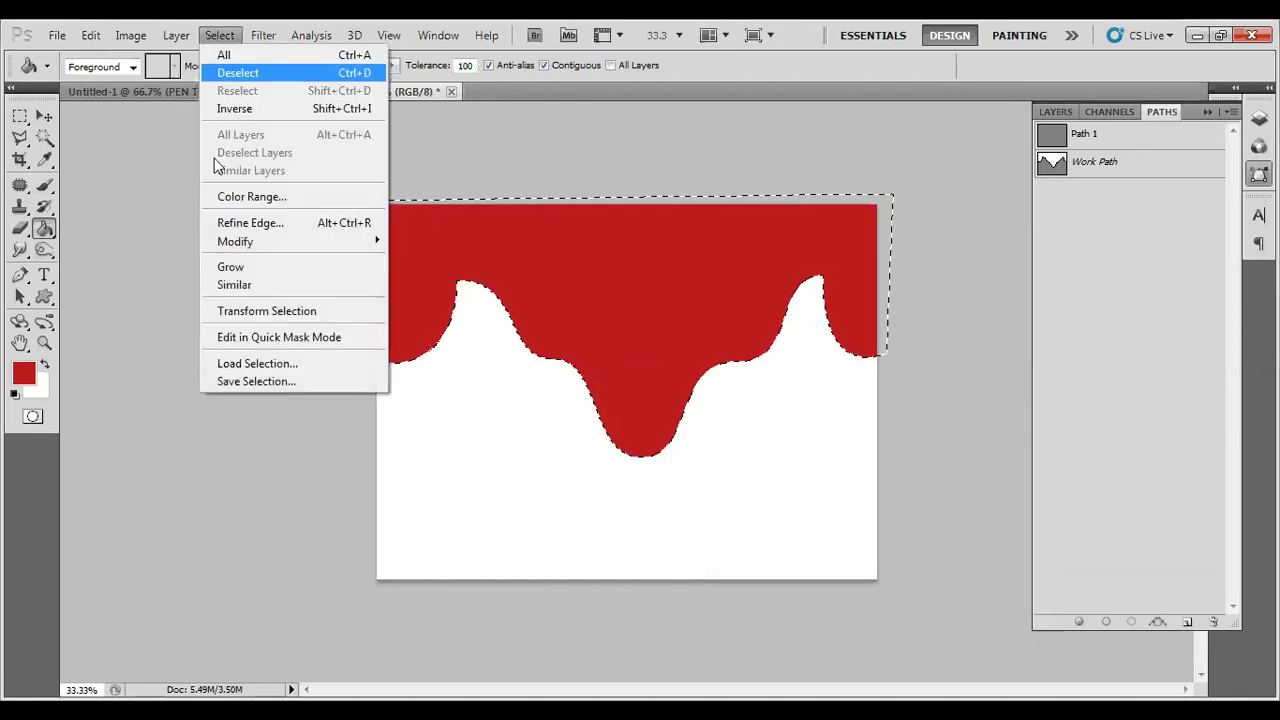
click(245, 109)
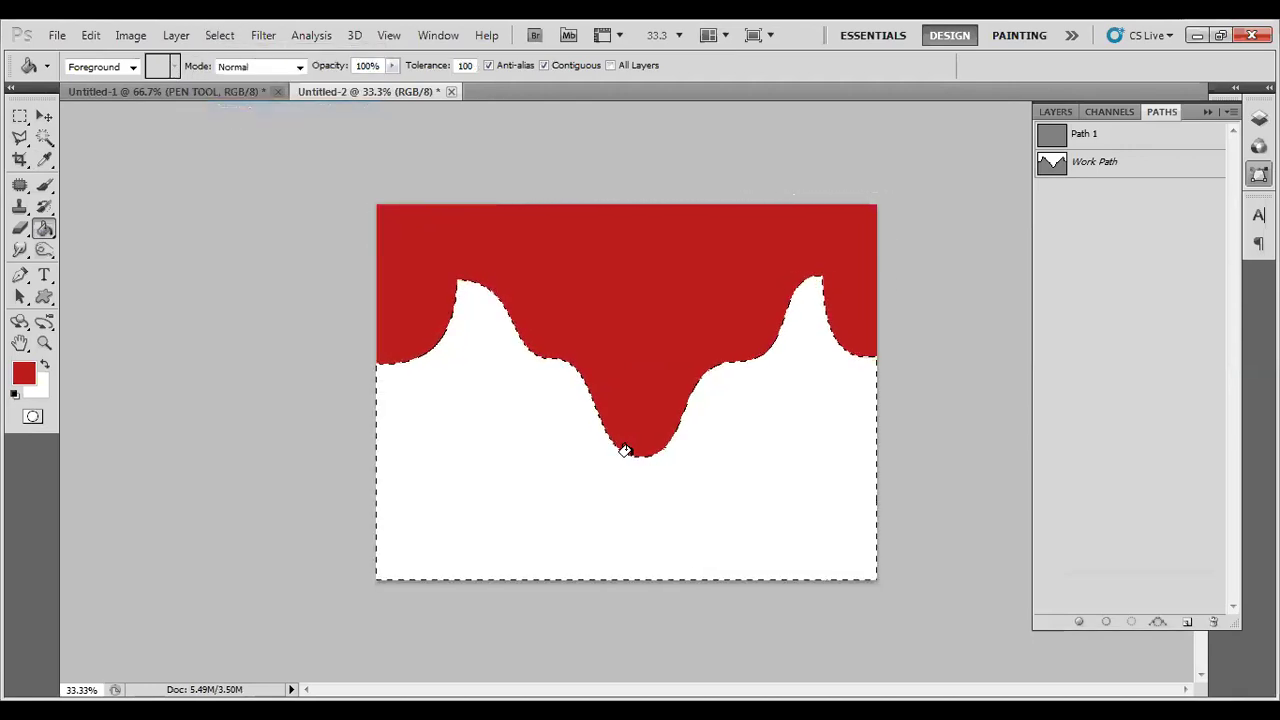
click(24, 375)
click(978, 428)
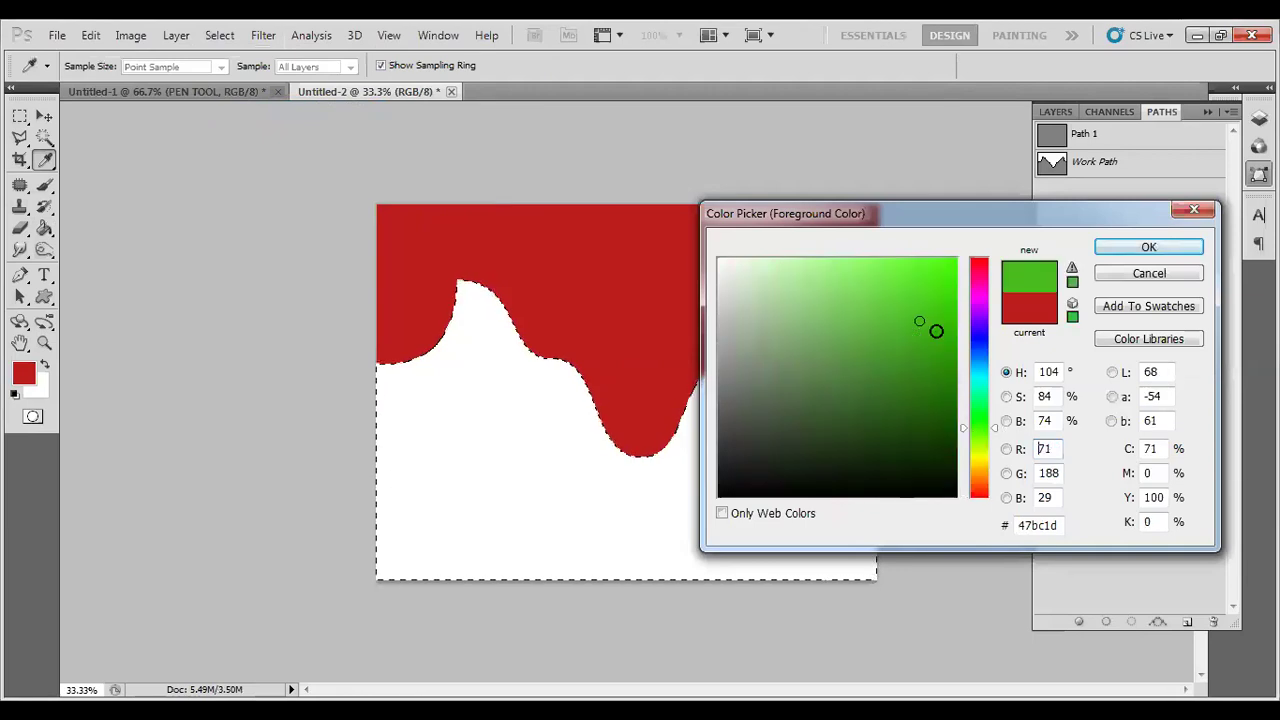
click(1104, 250)
Fill the lower area with green 47bc1d and deselect
key(g)
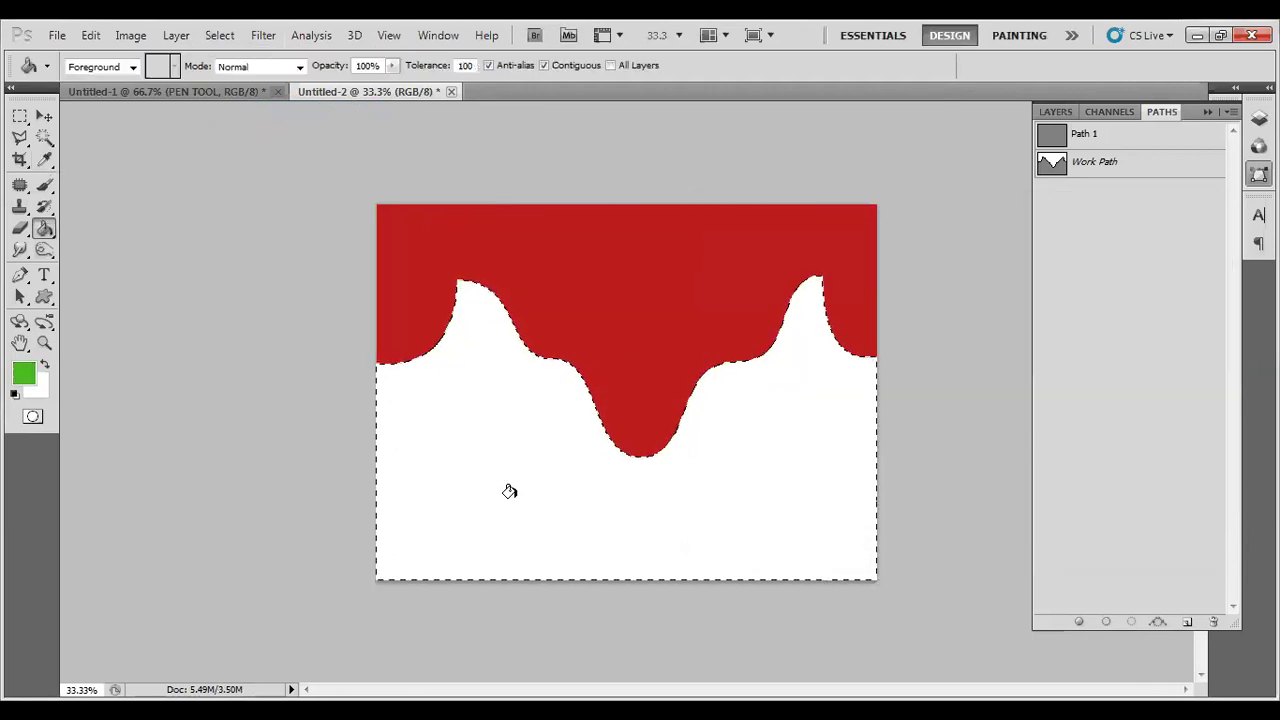
click(520, 493)
key(ctrl+d)
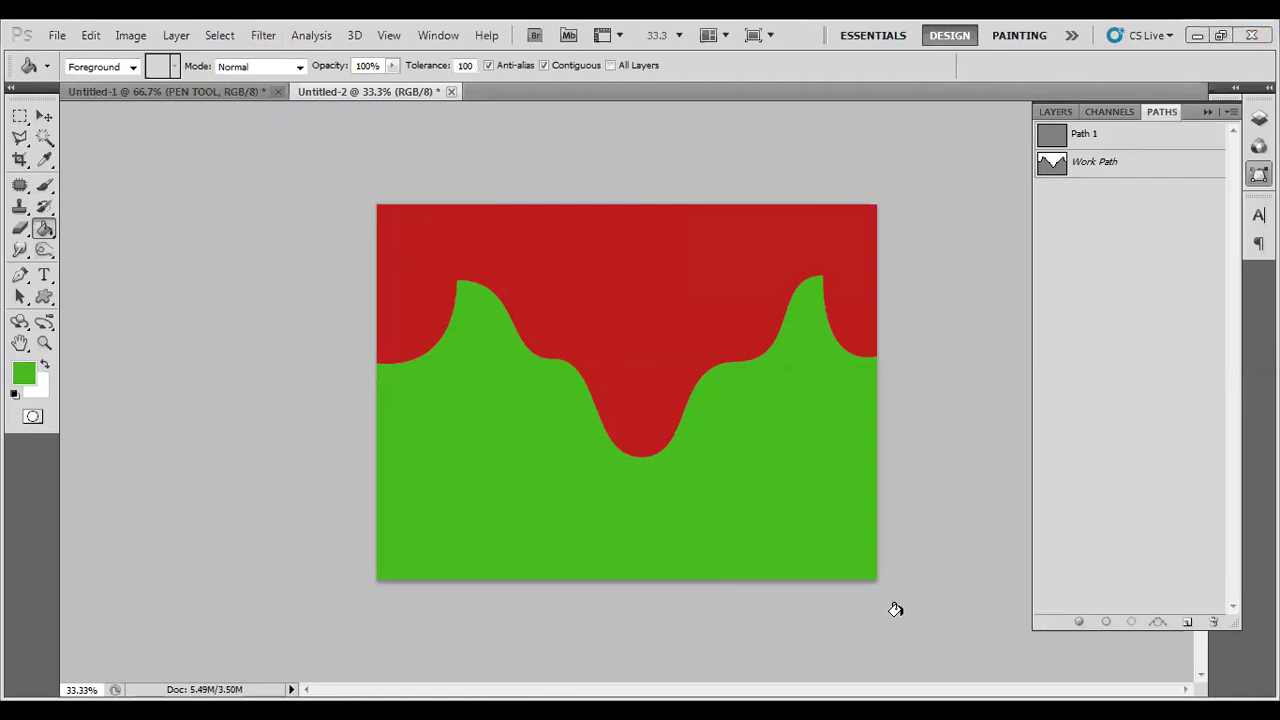
click(55, 35)
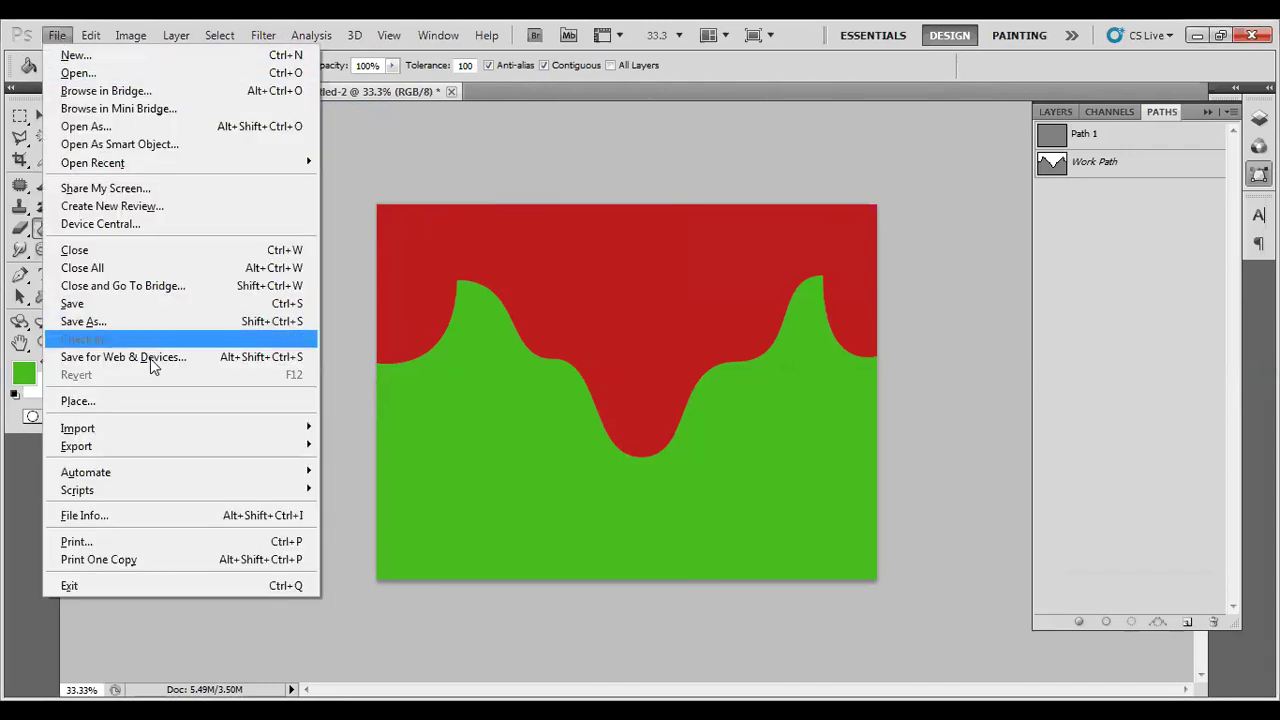
Dismiss the File menu by clicking the canvas, leaving the red-and-green wave design visible
click(500, 440)
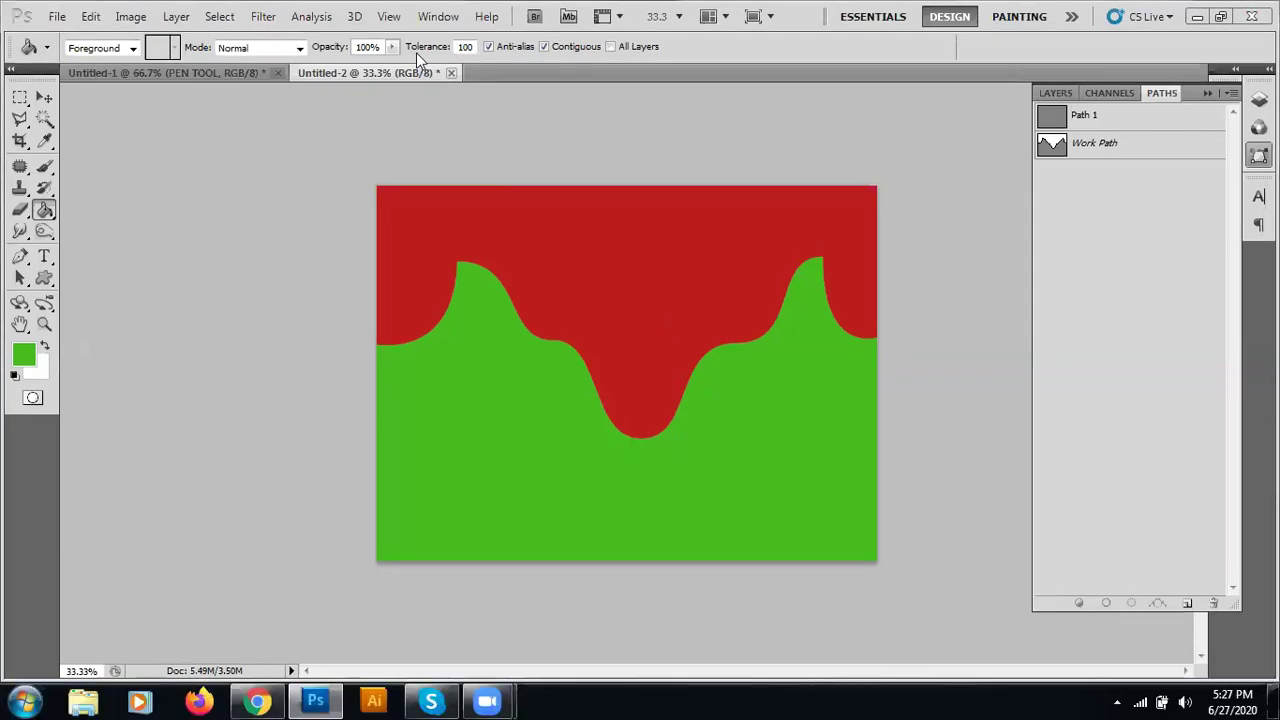
Switch to Chrome and search Google for 'Nike shoes for photoshop cropping'
key(alt+Tab)
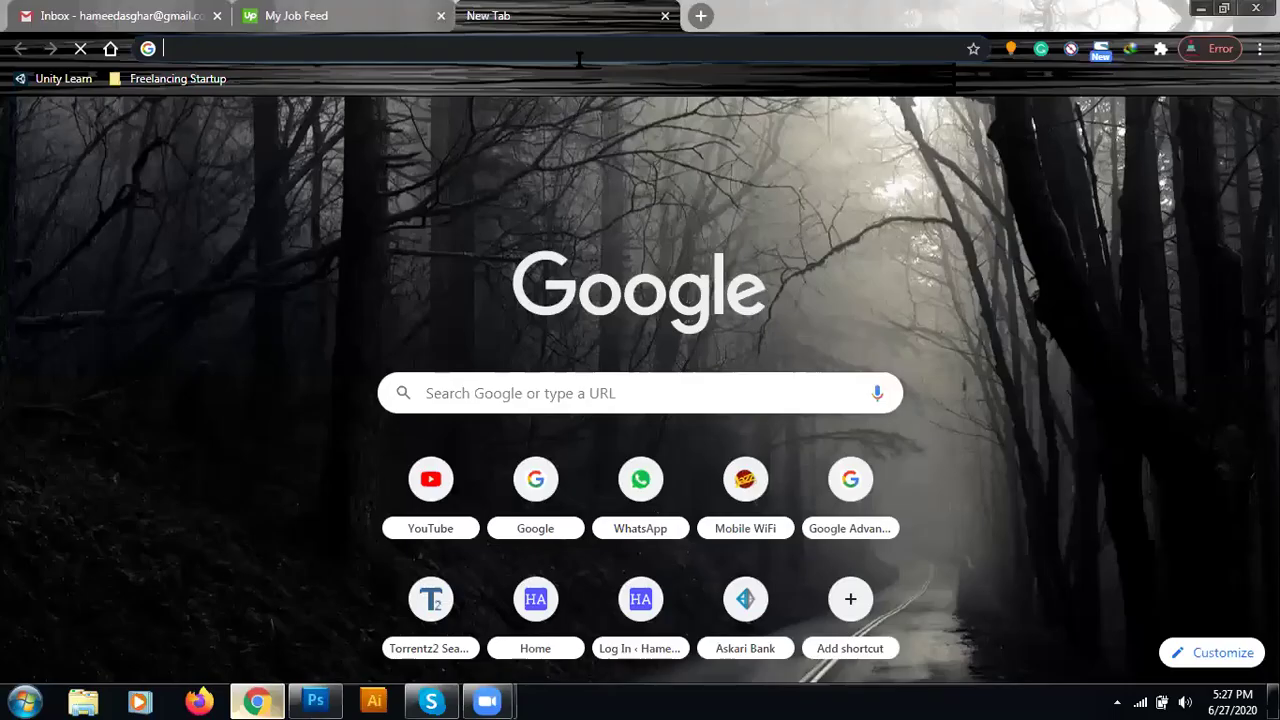
click(508, 390)
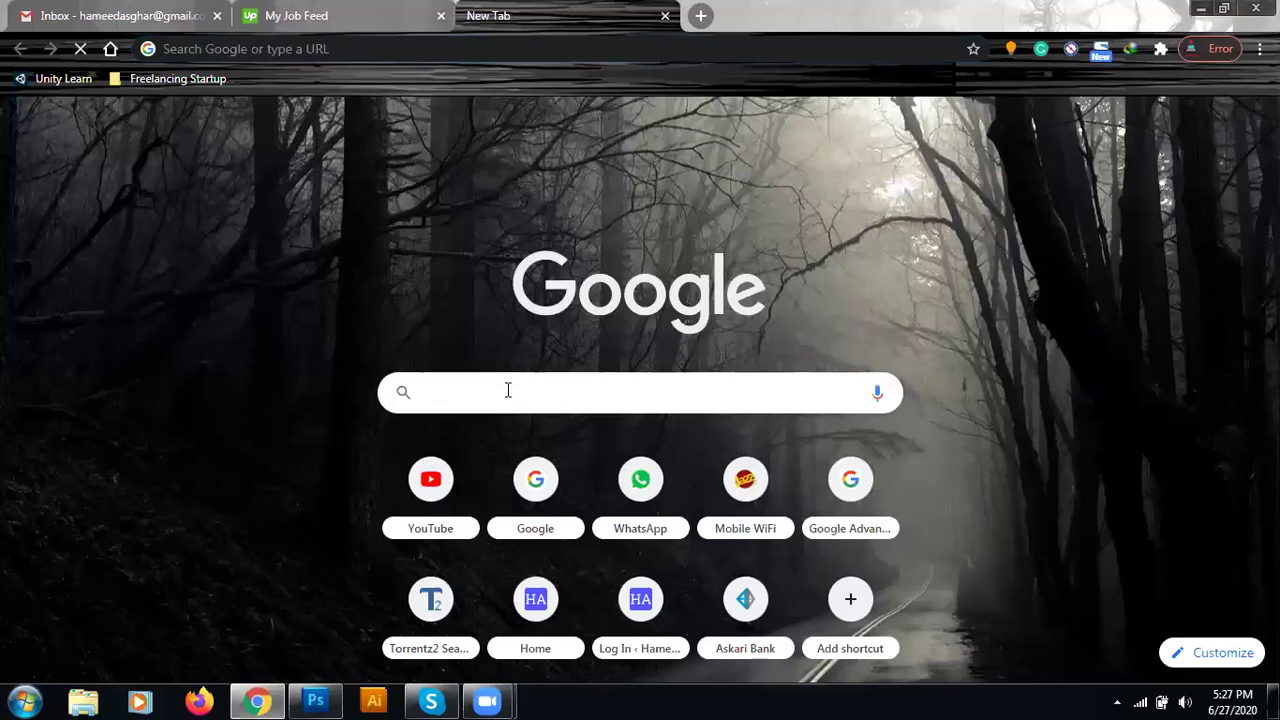
text(Nike shoes for photoshop cro)
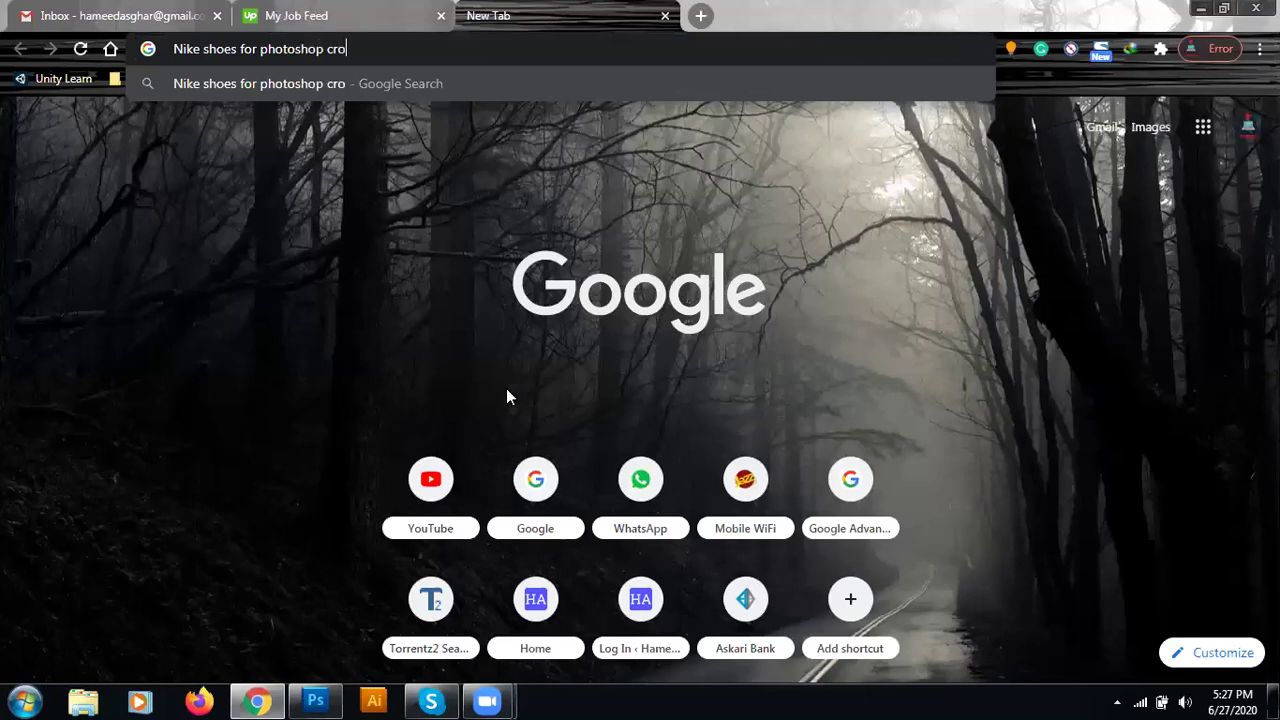
text(pping)
key(Return)
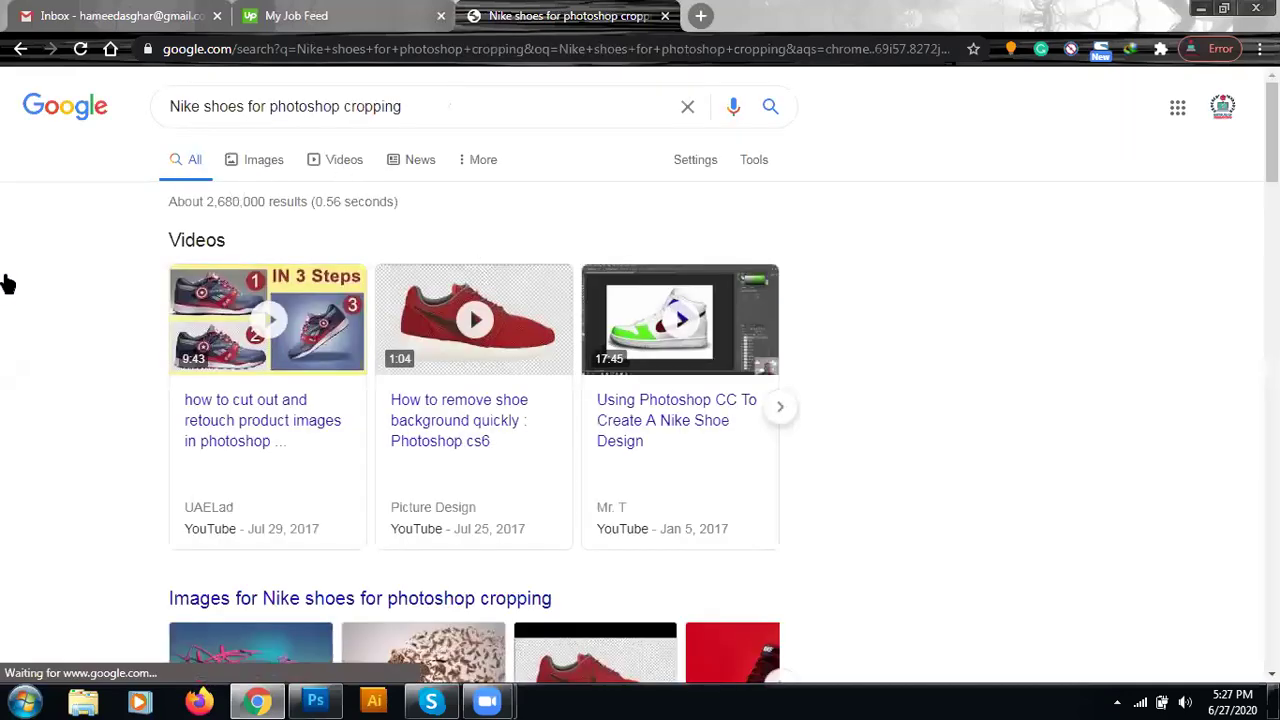
Scroll the image results, preview the grey-and-green shoe photo, then move to the red Nike shoe
scroll(5, 280, down, 2)
scroll(5, 275, down, 5)
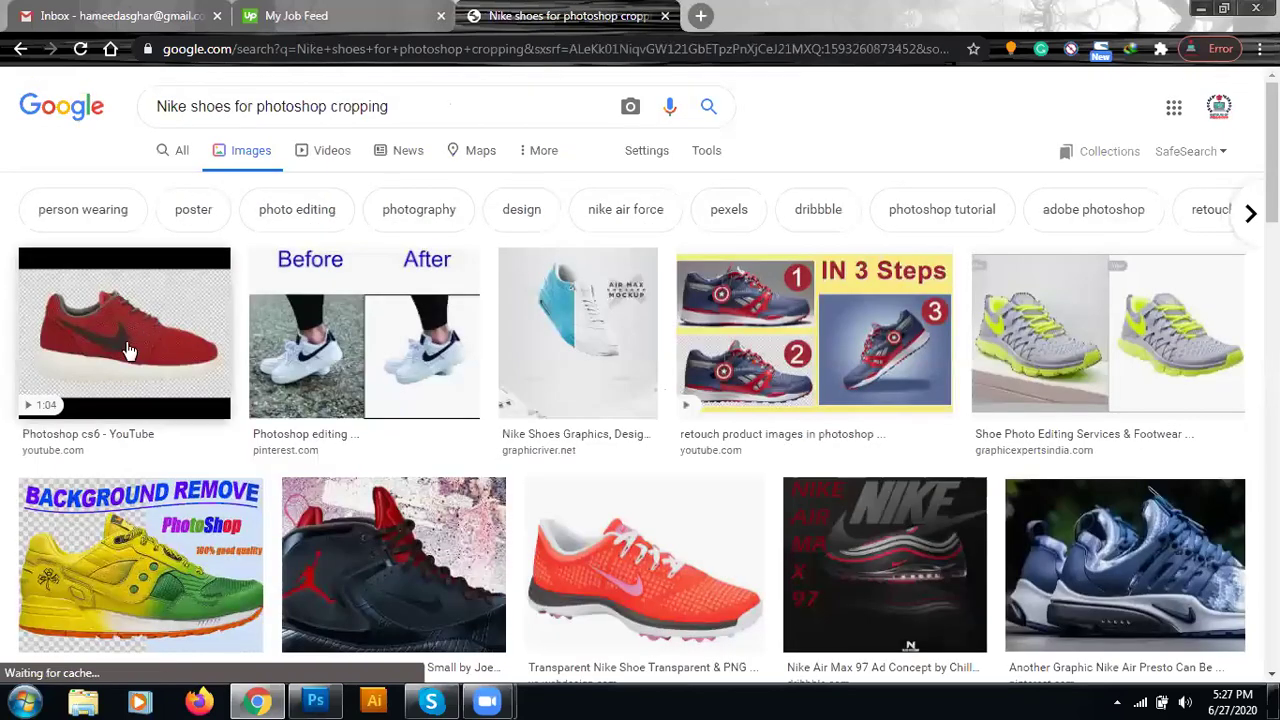
scroll(574, 447, down, 2)
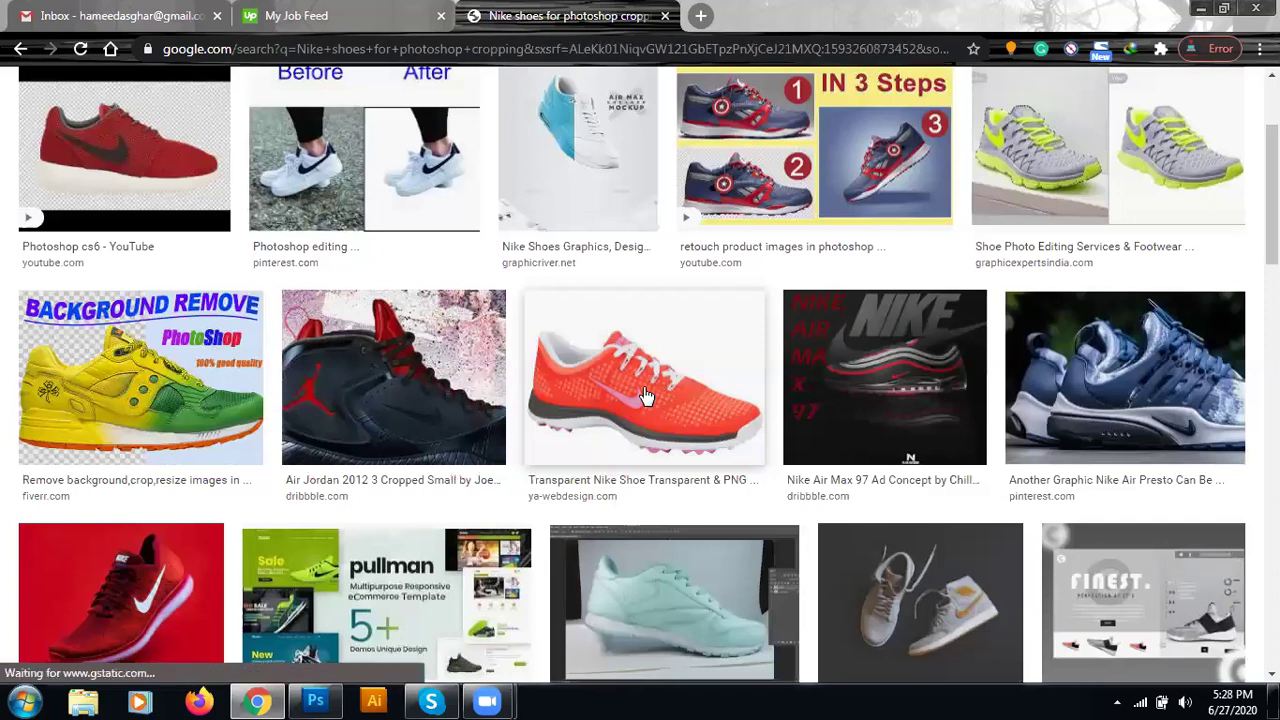
click(1064, 195)
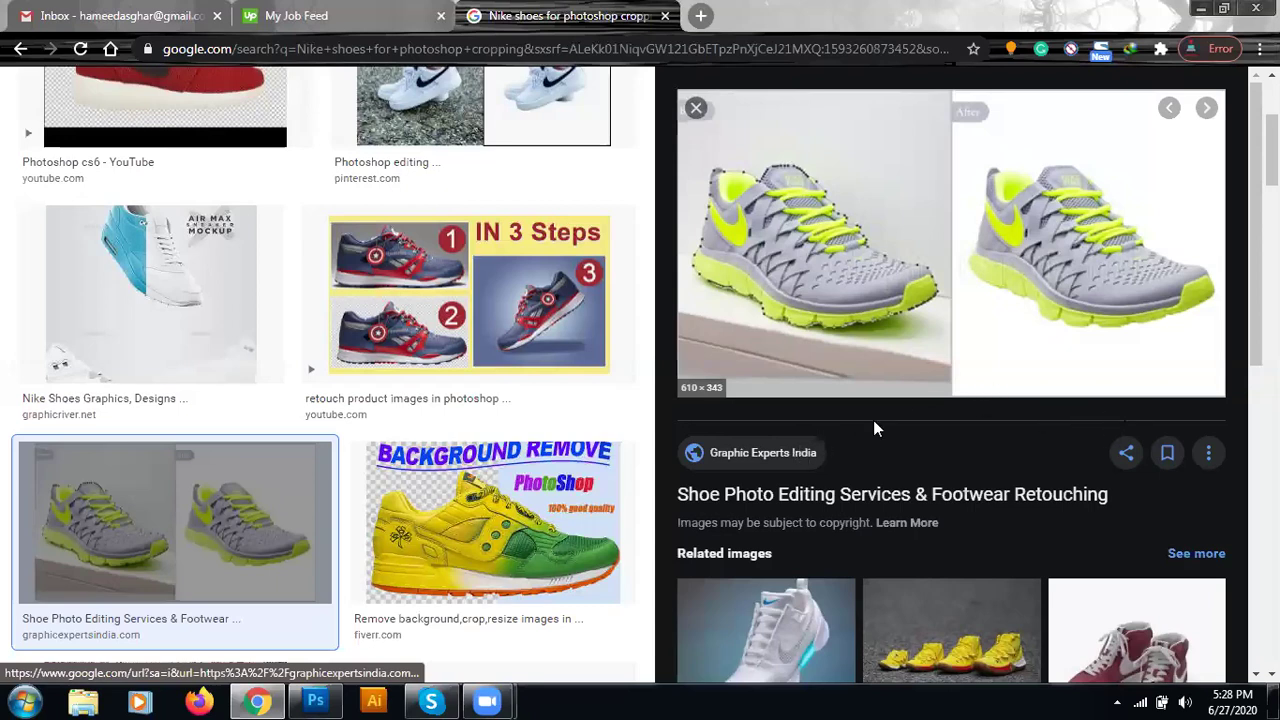
scroll(970, 422, down, 5)
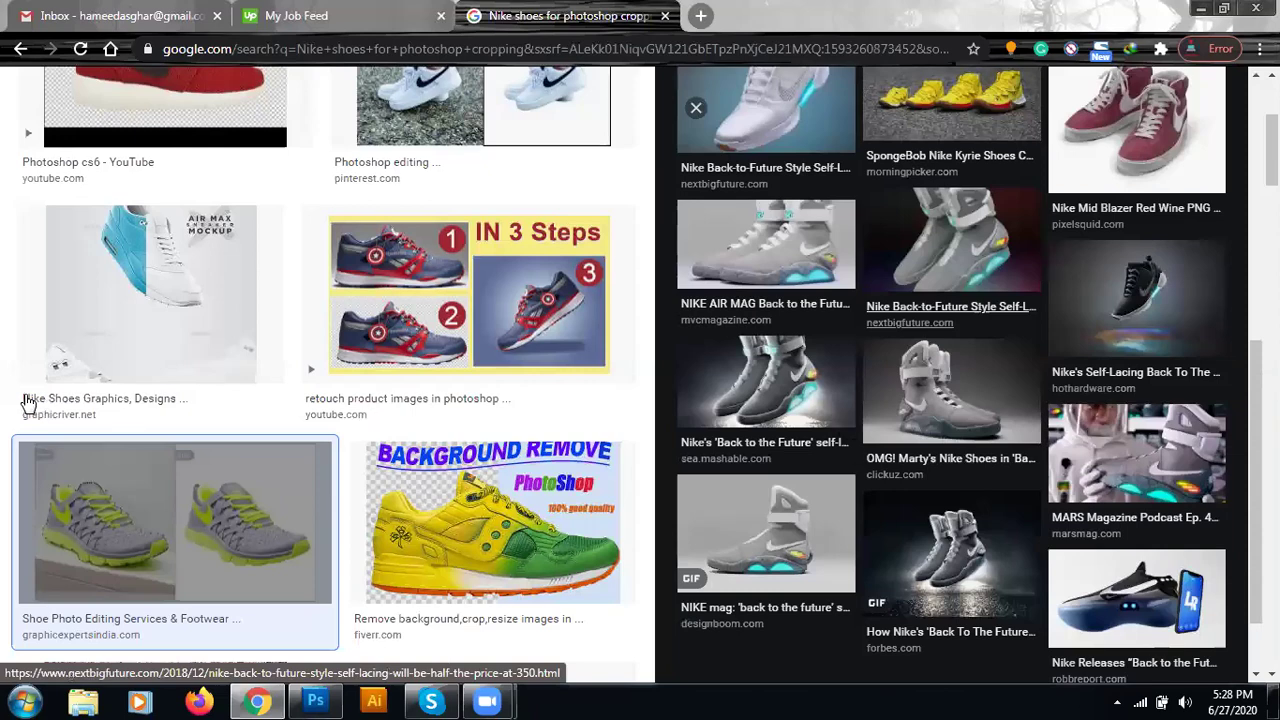
scroll(28, 400, down, 4)
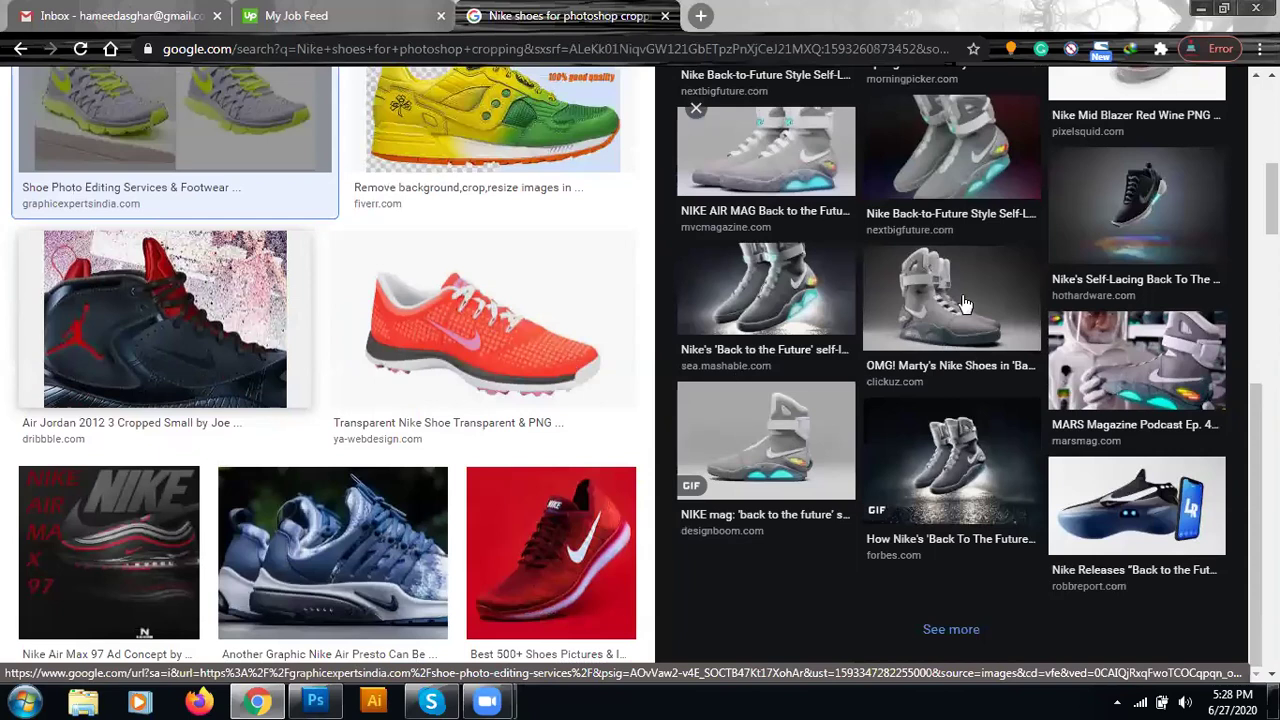
key(Right)
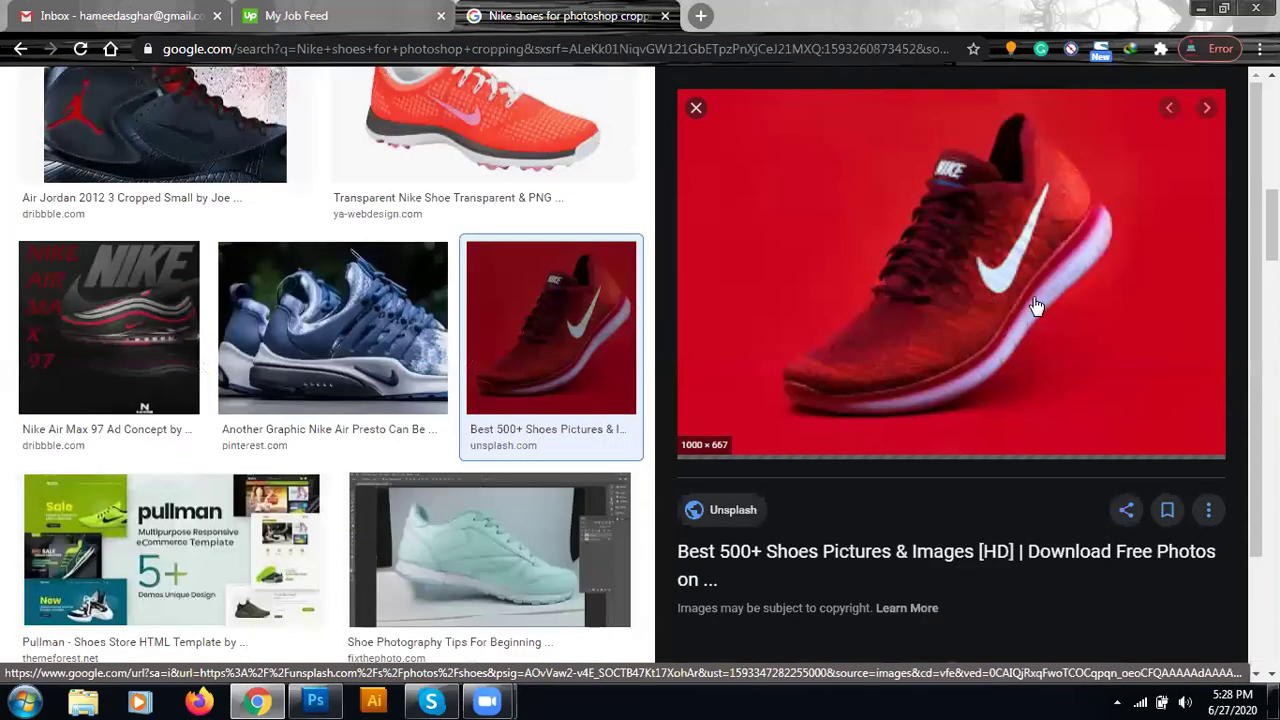